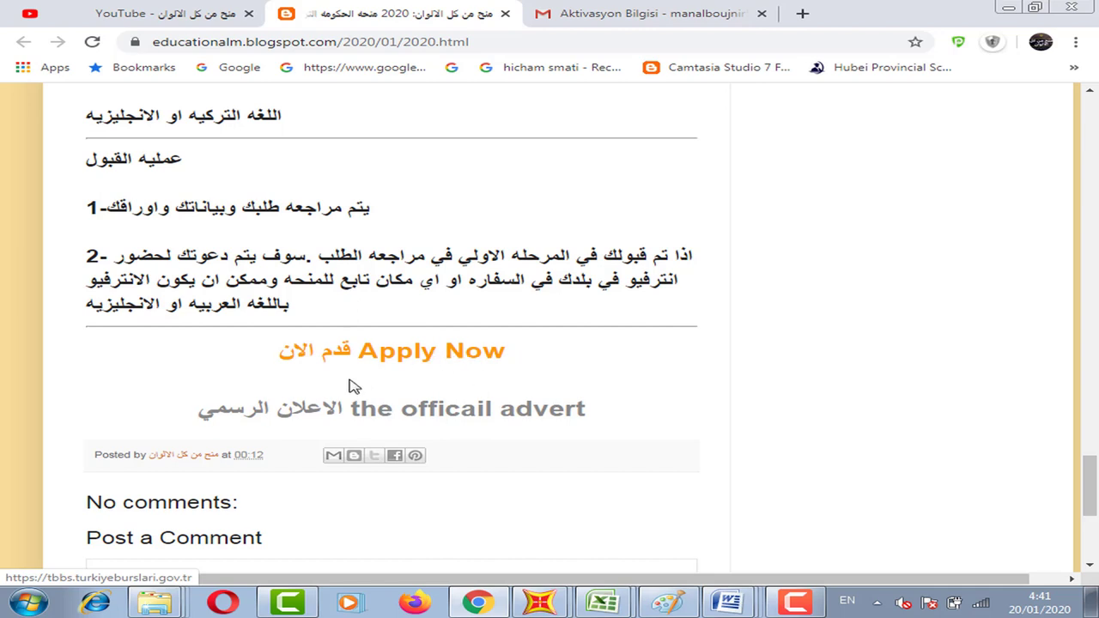
Open the official advert in a new tab, review the Türkiye Scholarships 2020 announcement including application dates and passport notice, and close it.
{"action": "right_click", "coordinate": [410, 410]}
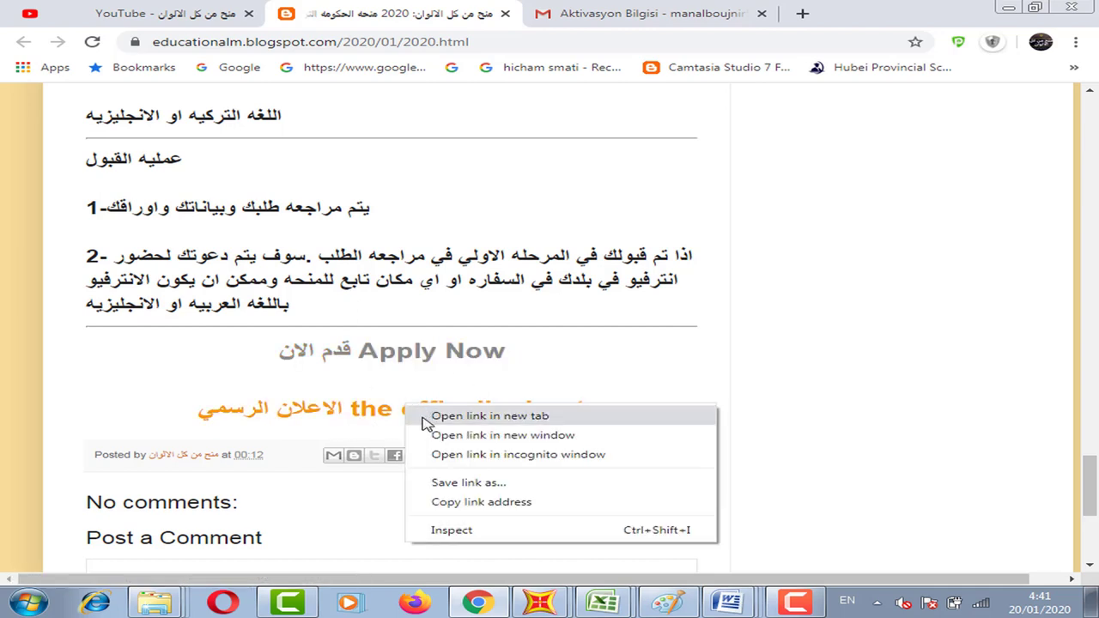
{"action": "left_click", "coordinate": [490, 415]}
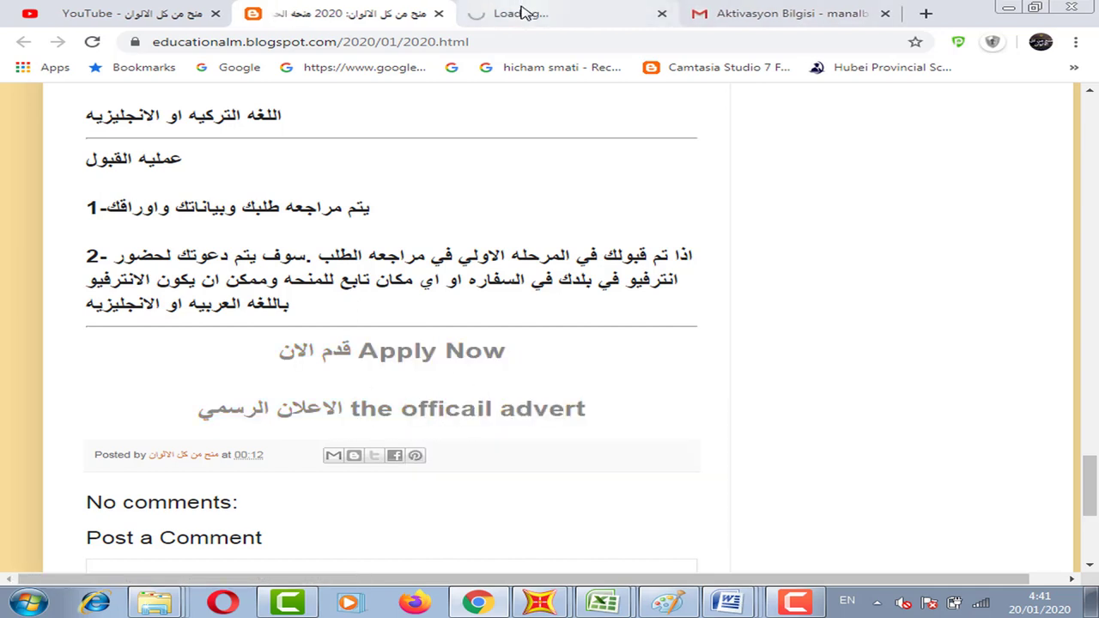
{"action": "left_click", "coordinate": [567, 13]}
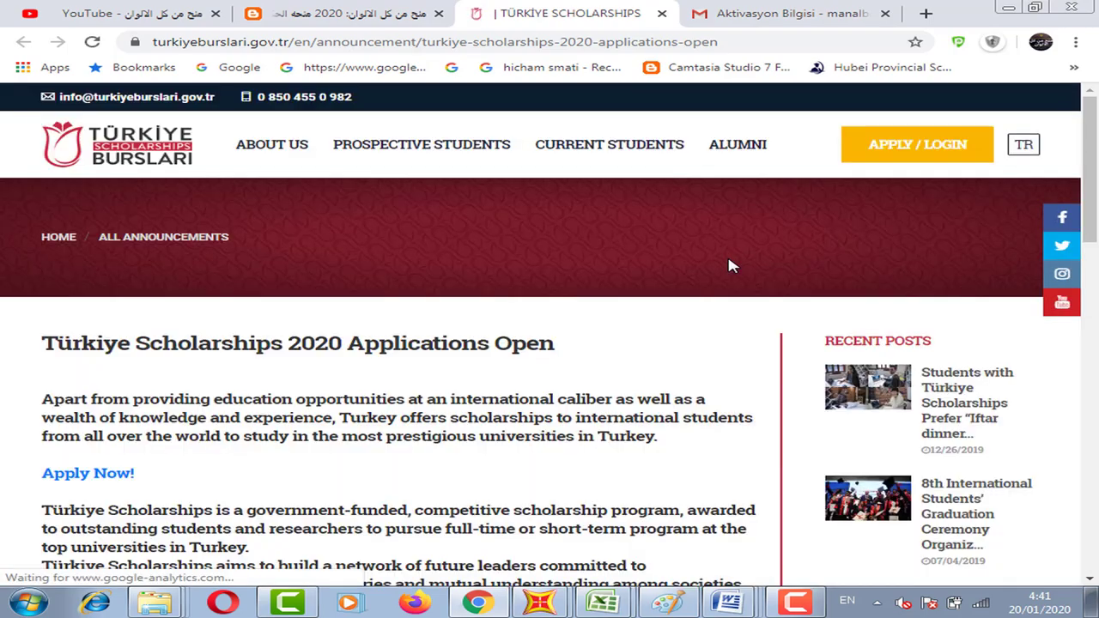
{"action": "scroll", "coordinate": [601, 279], "scroll_direction": "down", "scroll_amount": 5}
{"action": "scroll", "coordinate": [403, 275], "scroll_direction": "up", "scroll_amount": 2}
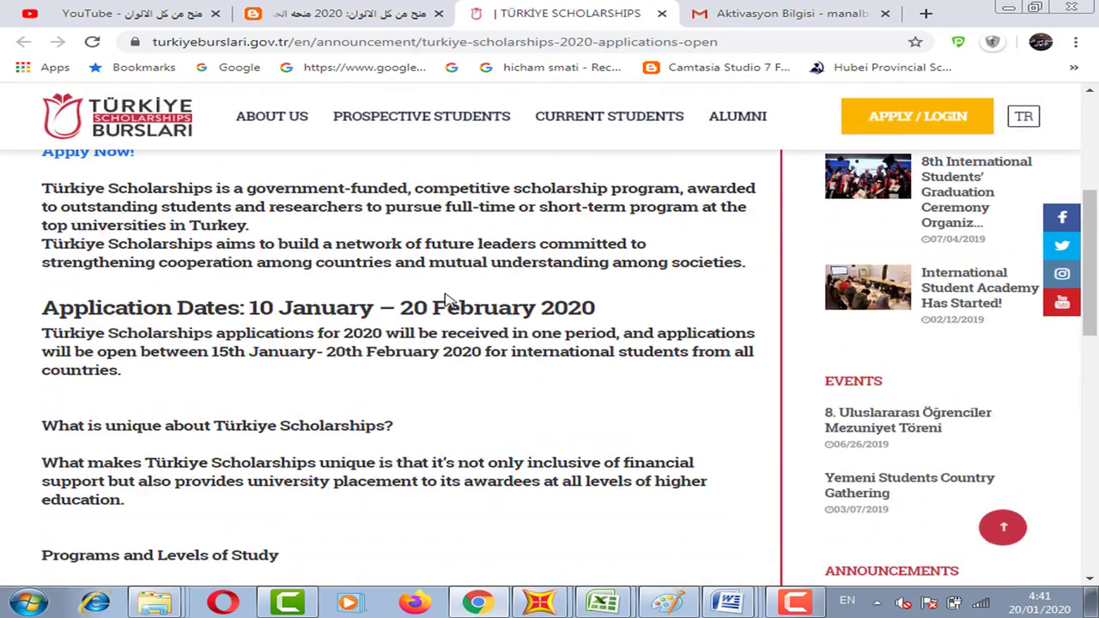
{"action": "left_click_drag", "start_coordinate": [401, 310], "coordinate": [655, 326]}
{"action": "scroll", "coordinate": [361, 290], "scroll_direction": "down", "scroll_amount": 5}
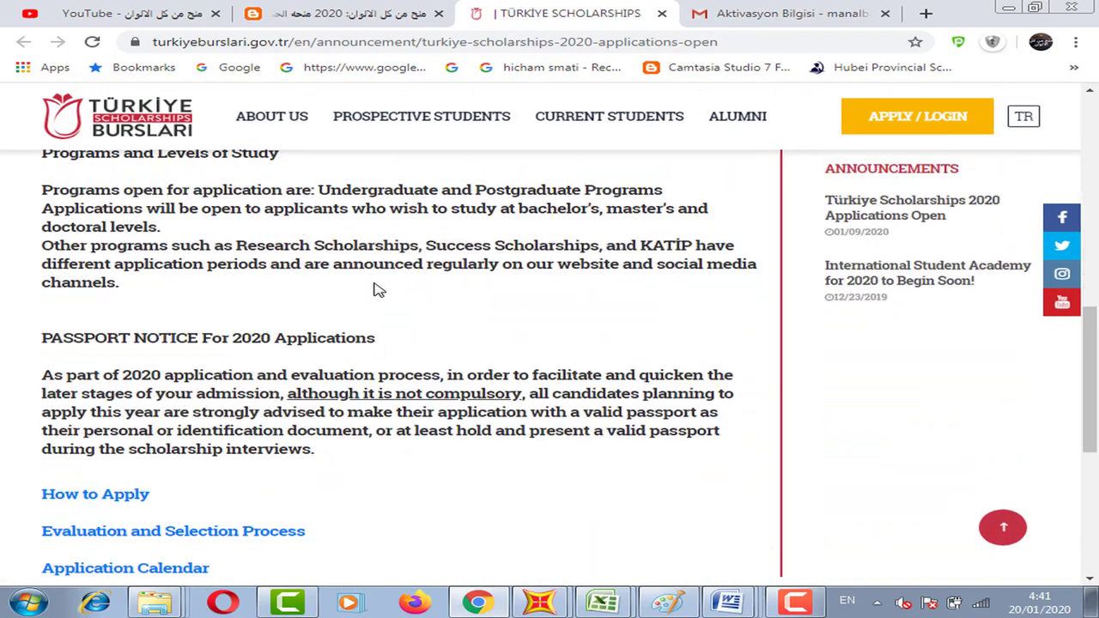
{"action": "scroll", "coordinate": [469, 266], "scroll_direction": "down", "scroll_amount": 2}
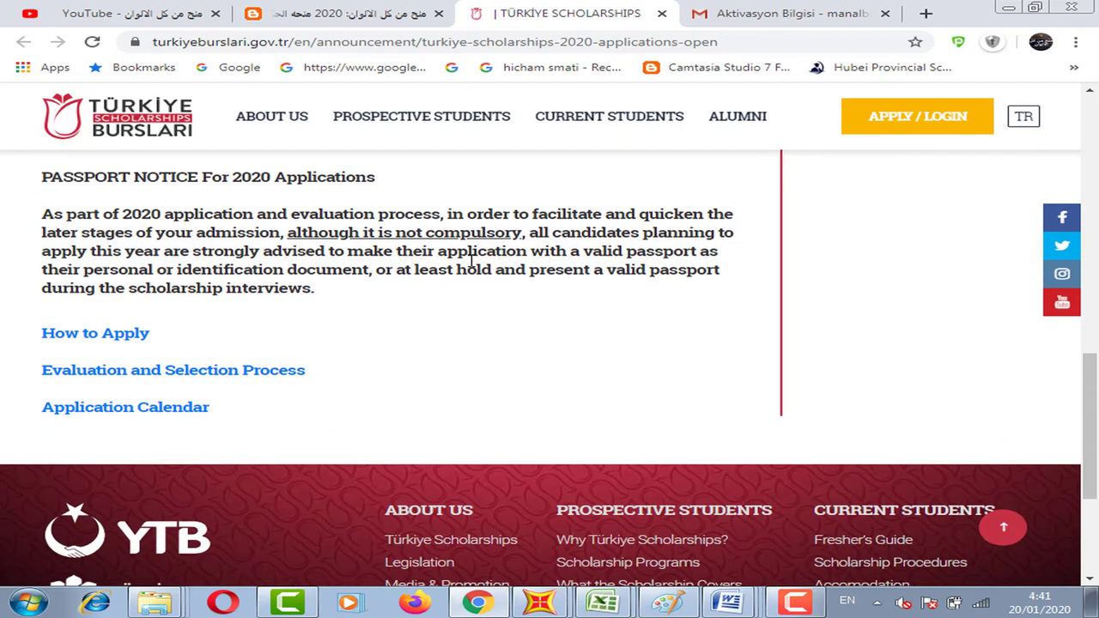
{"action": "scroll", "coordinate": [533, 218], "scroll_direction": "up", "scroll_amount": 9}
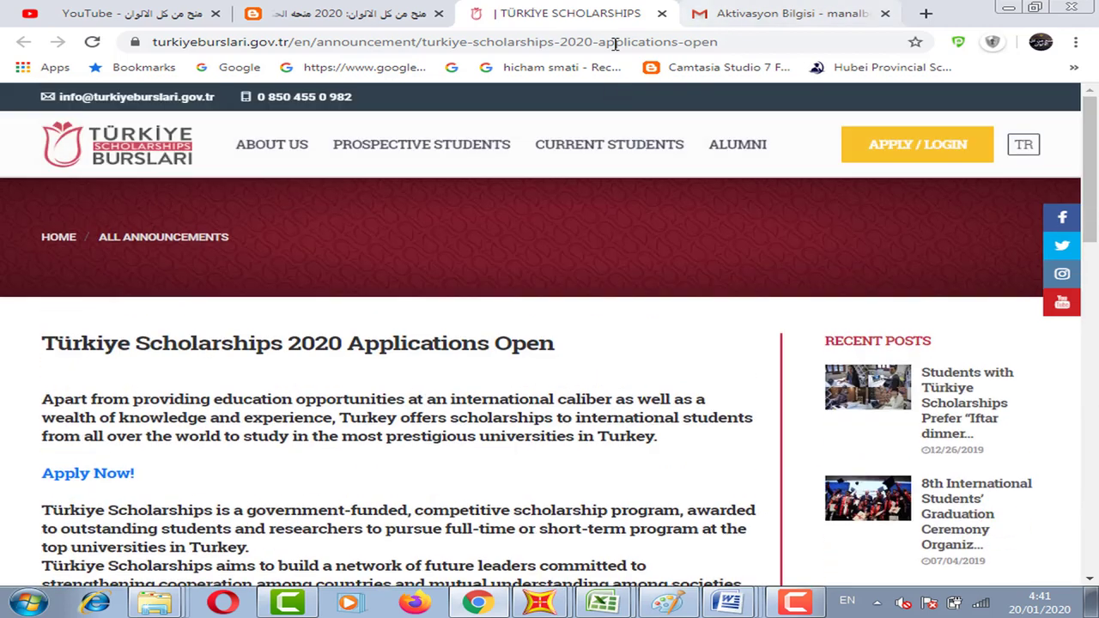
{"action": "left_click", "coordinate": [661, 13]}
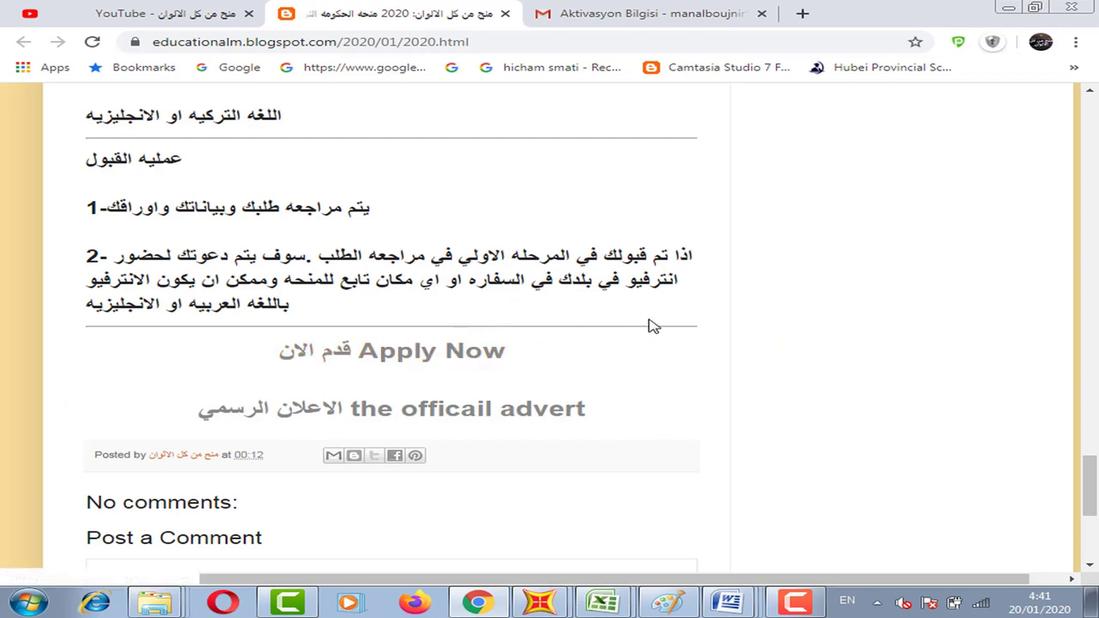
Open the blog post's Apply Now link in a new tab and switch to the Türkiye Bursları login page.
{"action": "right_click", "coordinate": [405, 358]}
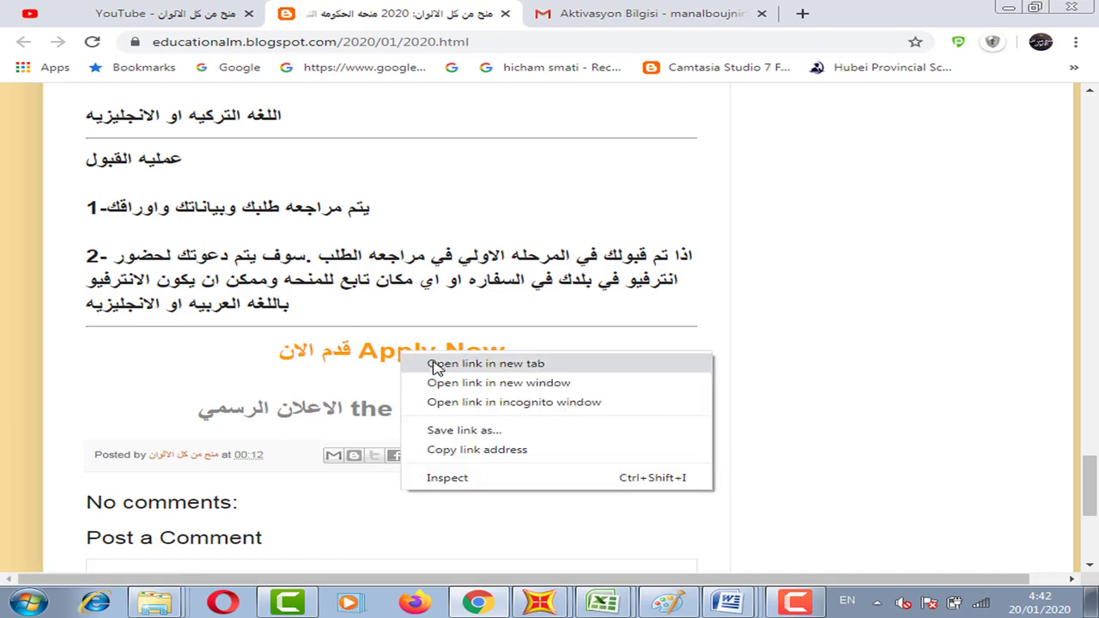
{"action": "left_click", "coordinate": [438, 367]}
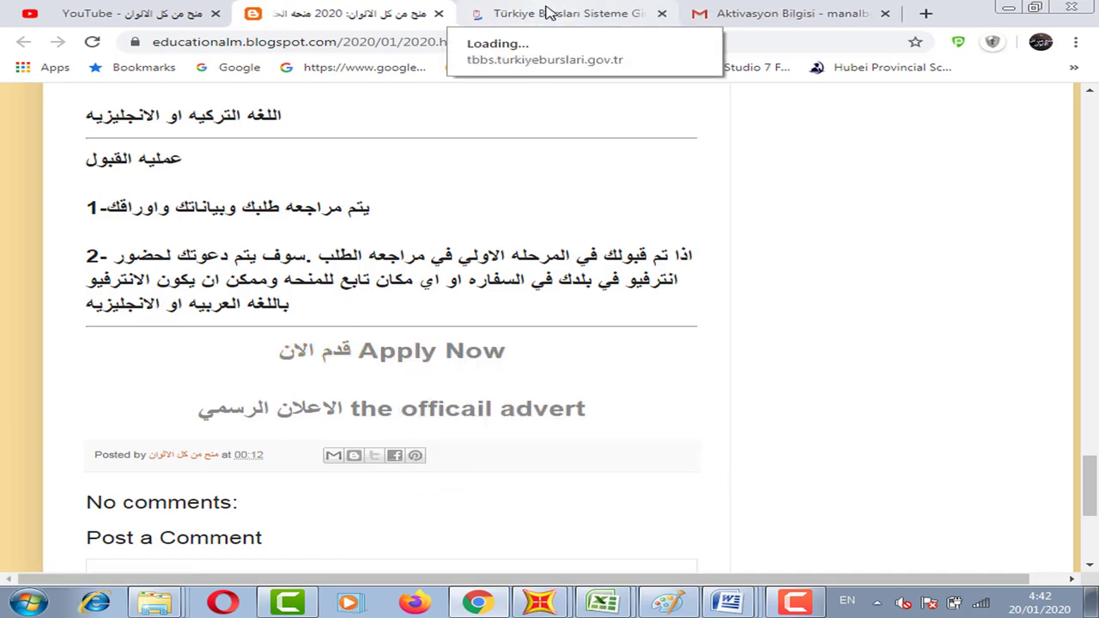
{"action": "left_click", "coordinate": [545, 13]}
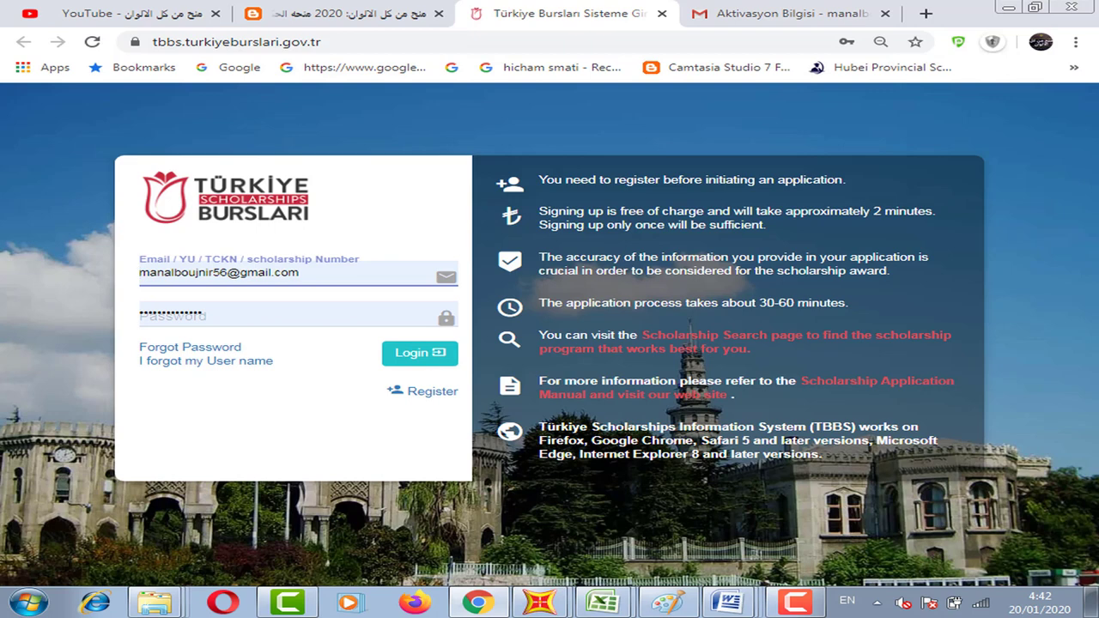
Open the account registration form and examine the guidance for its name, middle name and surname fields.
{"action": "left_click", "coordinate": [422, 398]}
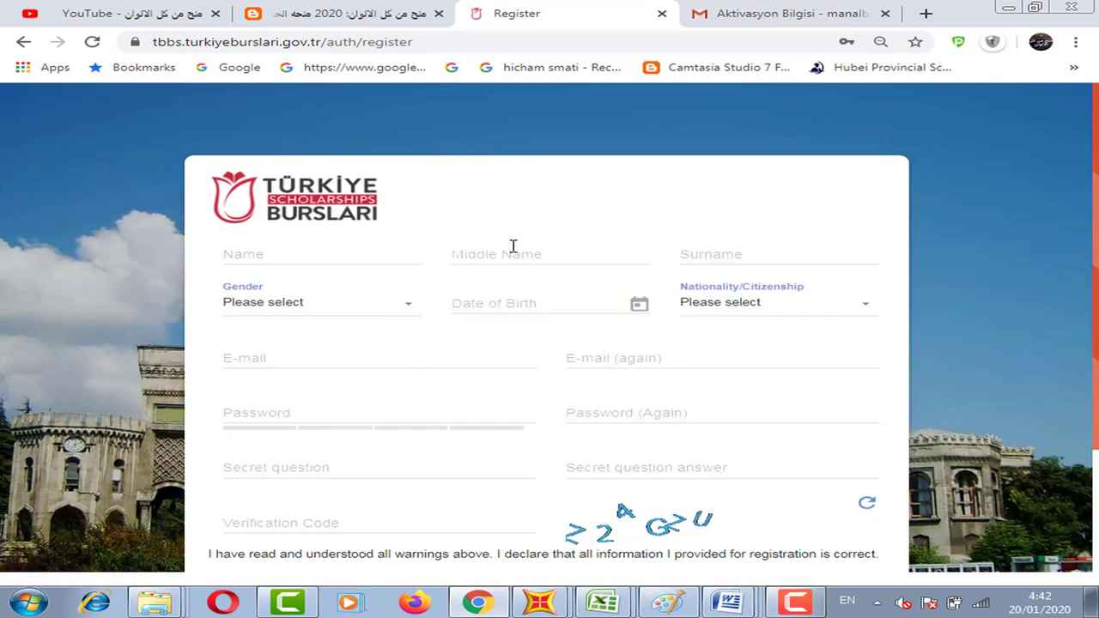
{"action": "scroll", "coordinate": [1097, 230], "scroll_direction": "down", "scroll_amount": 1}
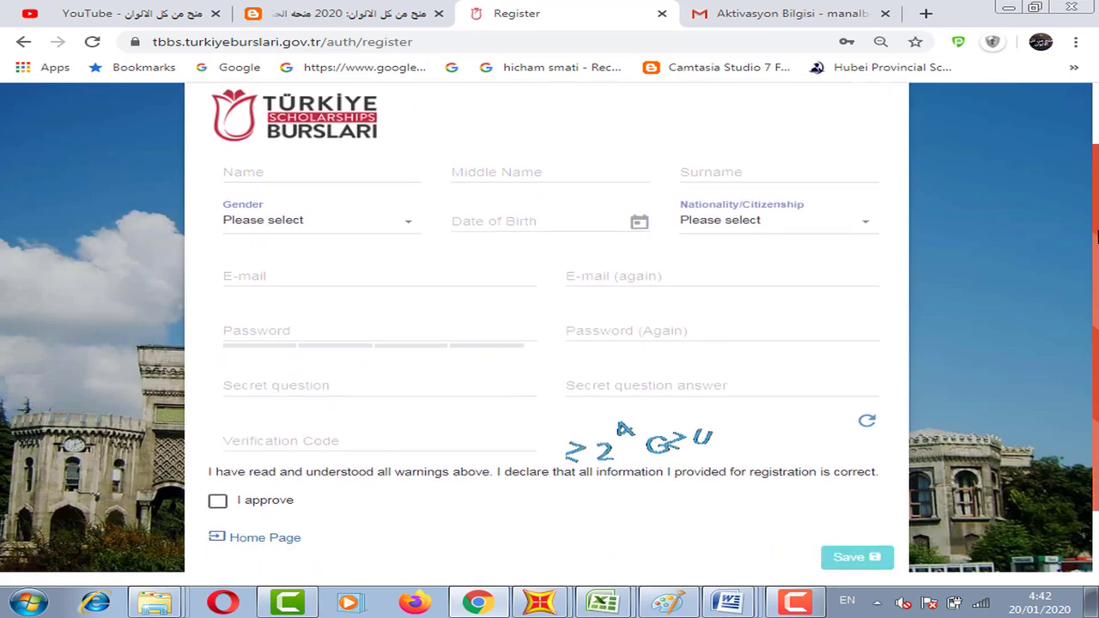
{"action": "mouse_move", "coordinate": [272, 169]}
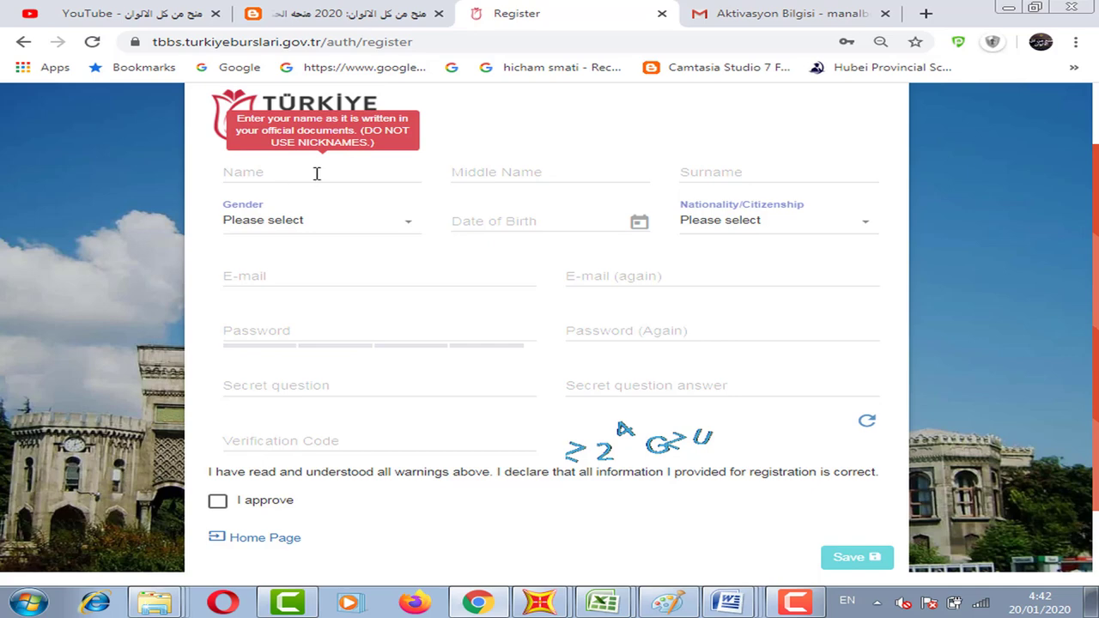
{"action": "mouse_move", "coordinate": [502, 176]}
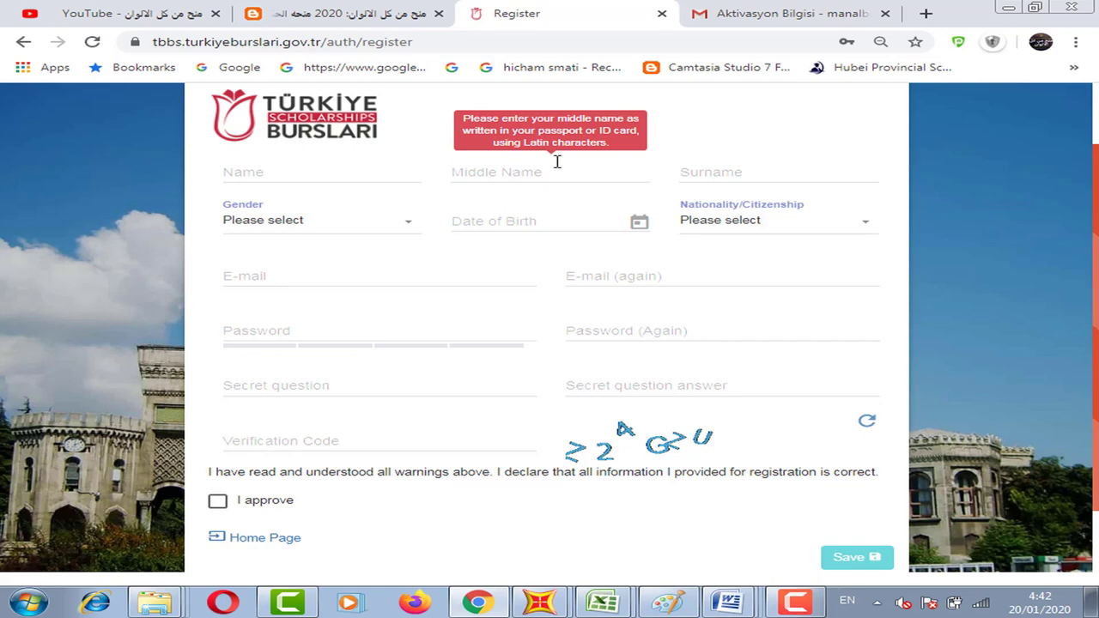
{"action": "mouse_move", "coordinate": [328, 171]}
{"action": "mouse_move", "coordinate": [750, 174]}
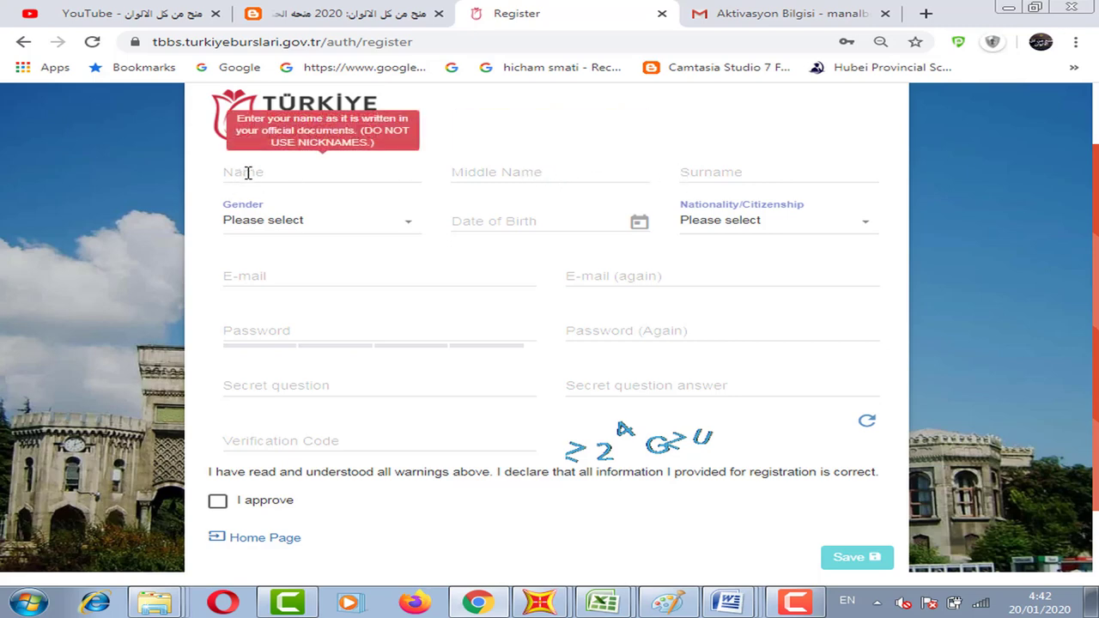
{"action": "mouse_move", "coordinate": [553, 172]}
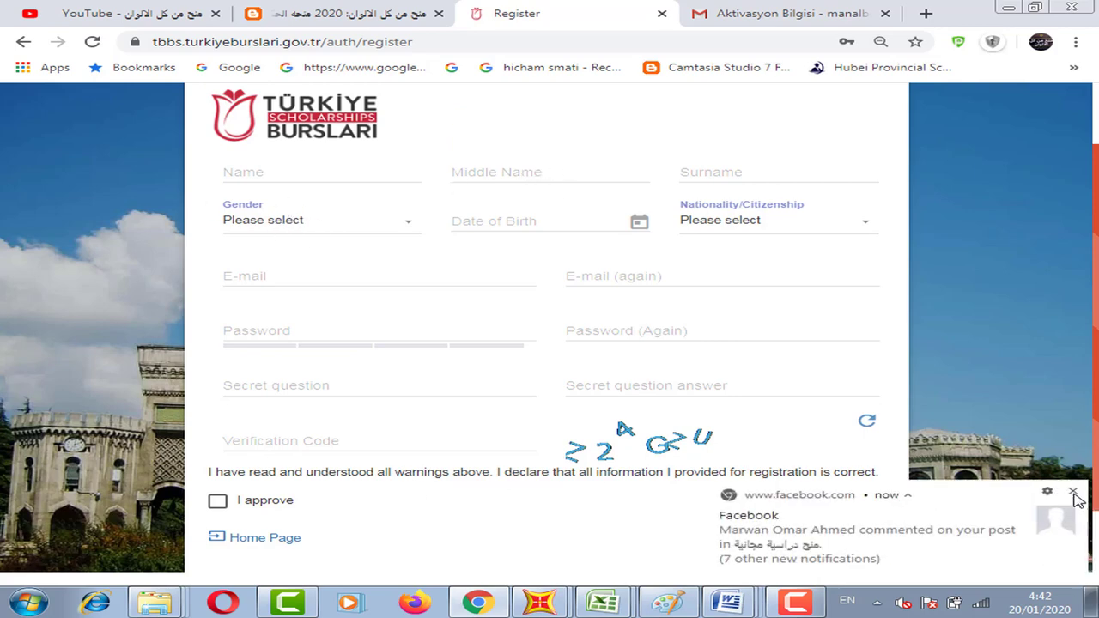
{"action": "left_click", "coordinate": [1073, 491]}
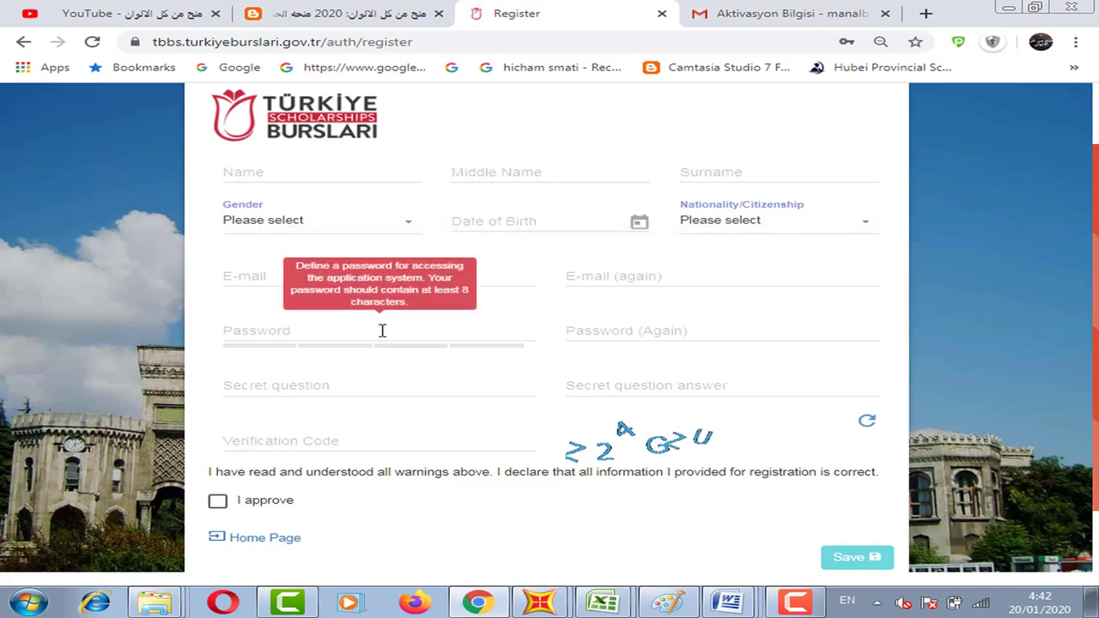
Try the secret question "what is my father name ?" with its secret answer, and clear the question field.
{"action": "left_click", "coordinate": [365, 388]}
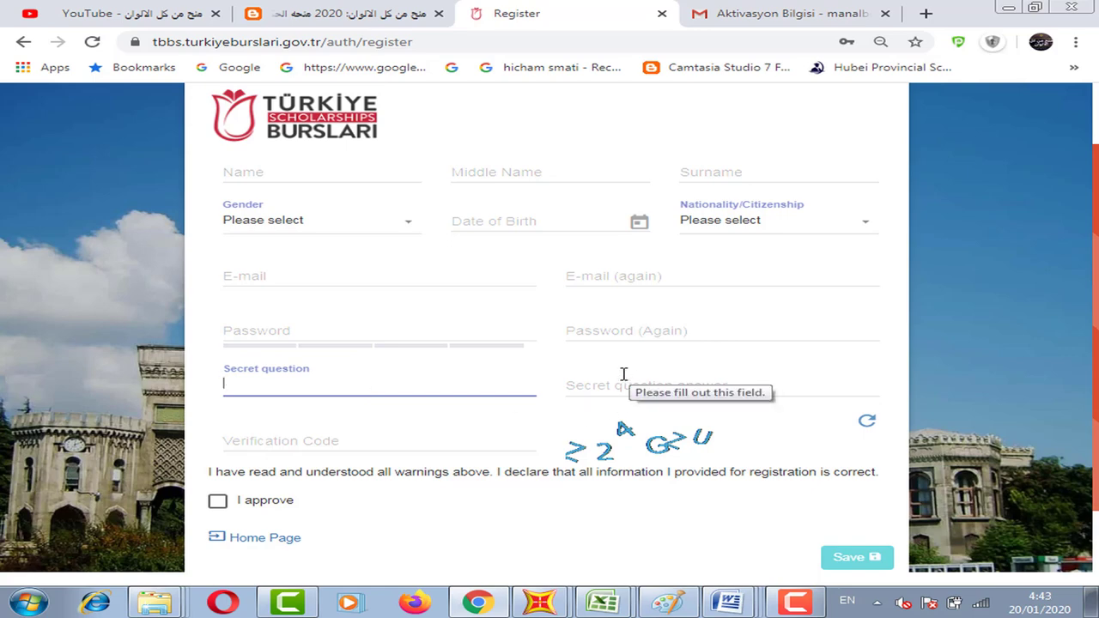
{"action": "type", "text": "what is my father name"}
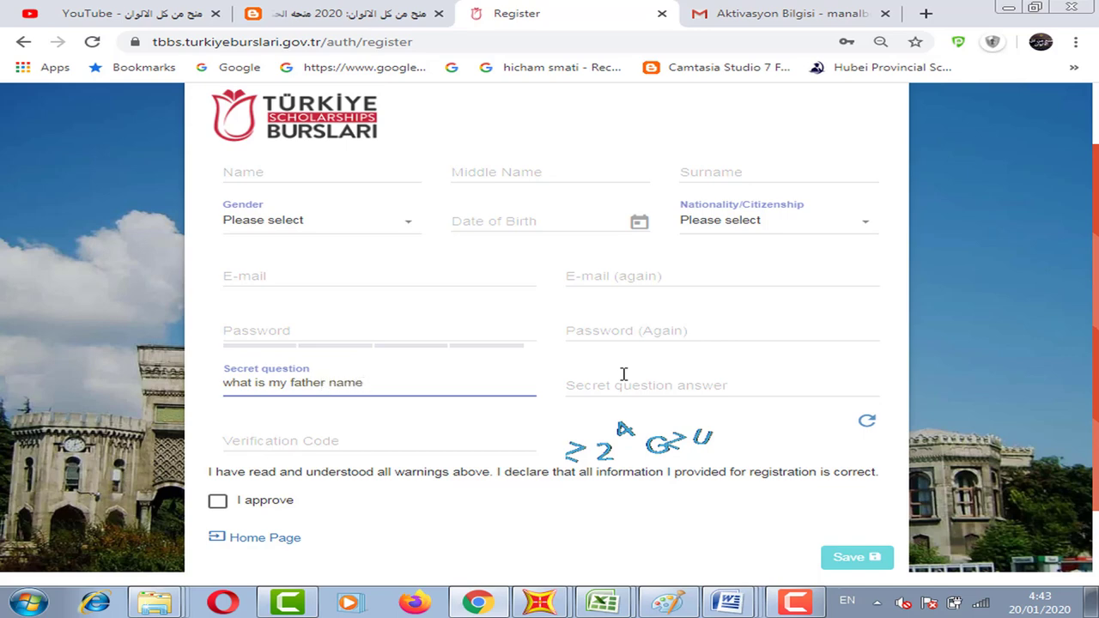
{"action": "left_click", "coordinate": [660, 391]}
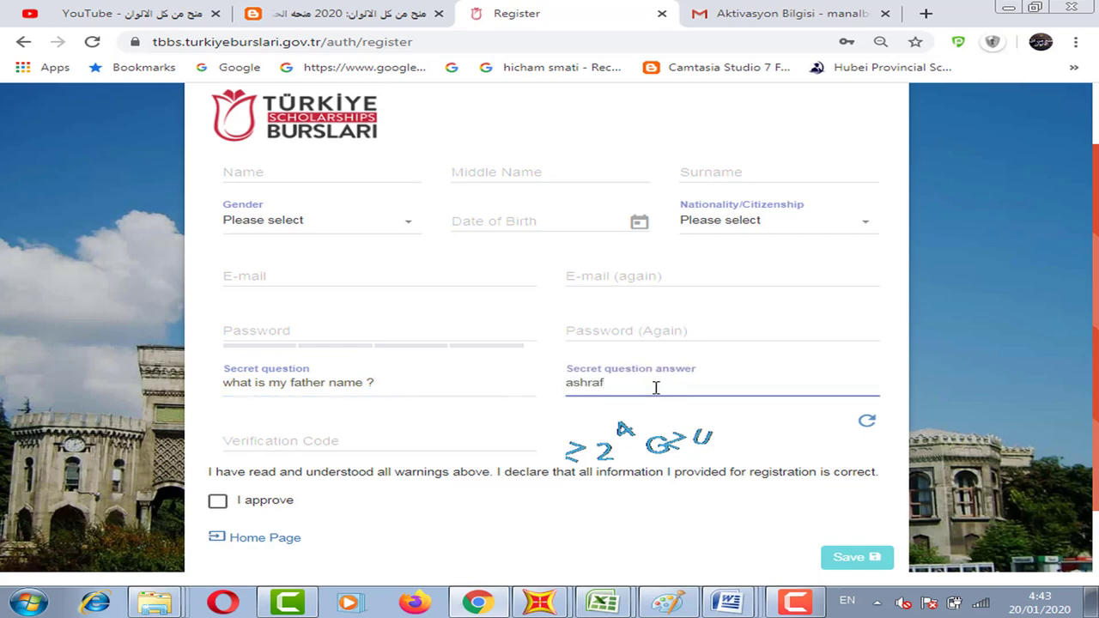
{"action": "triple_click", "coordinate": [363, 381]}
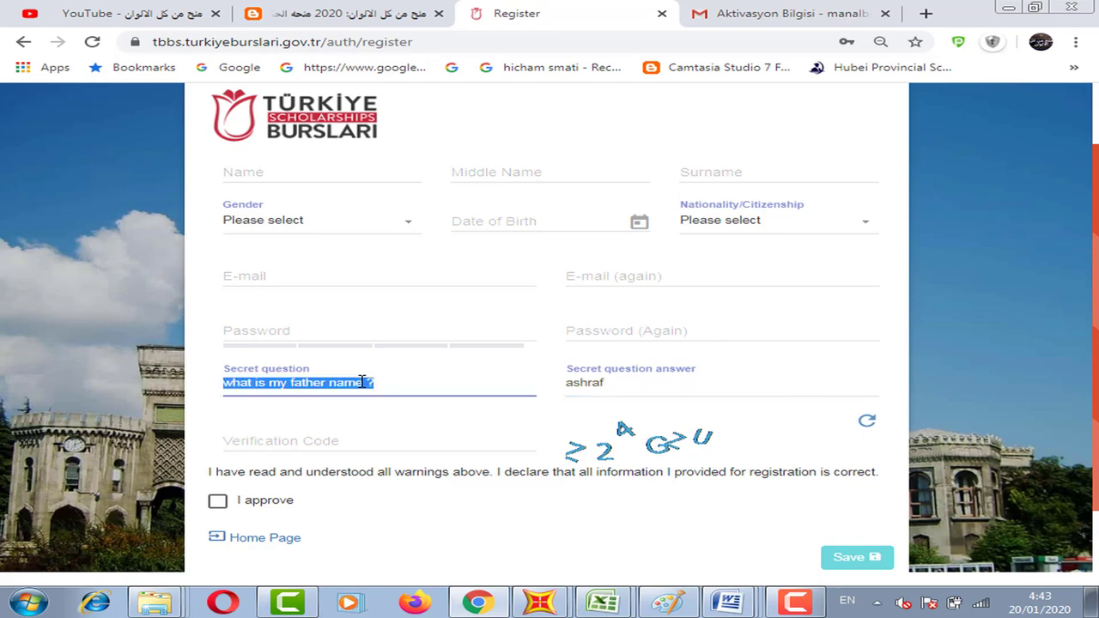
{"action": "key", "text": "BackSpace"}
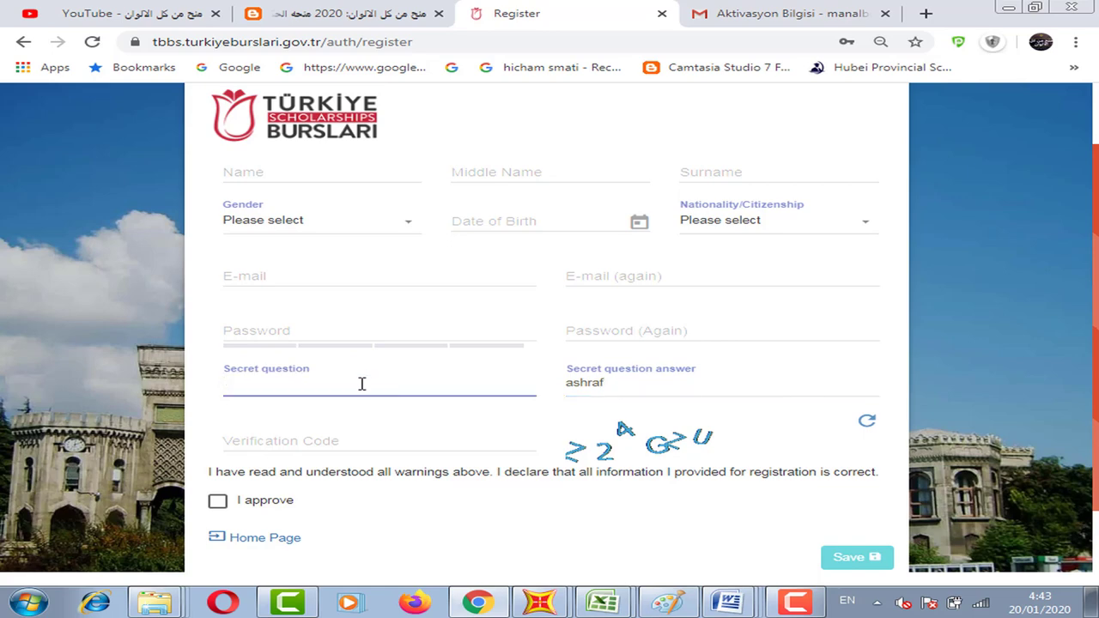
Approve the registration declaration and look over the form's fields from name to verification code.
{"action": "scroll", "coordinate": [370, 410], "scroll_direction": "down", "scroll_amount": 2}
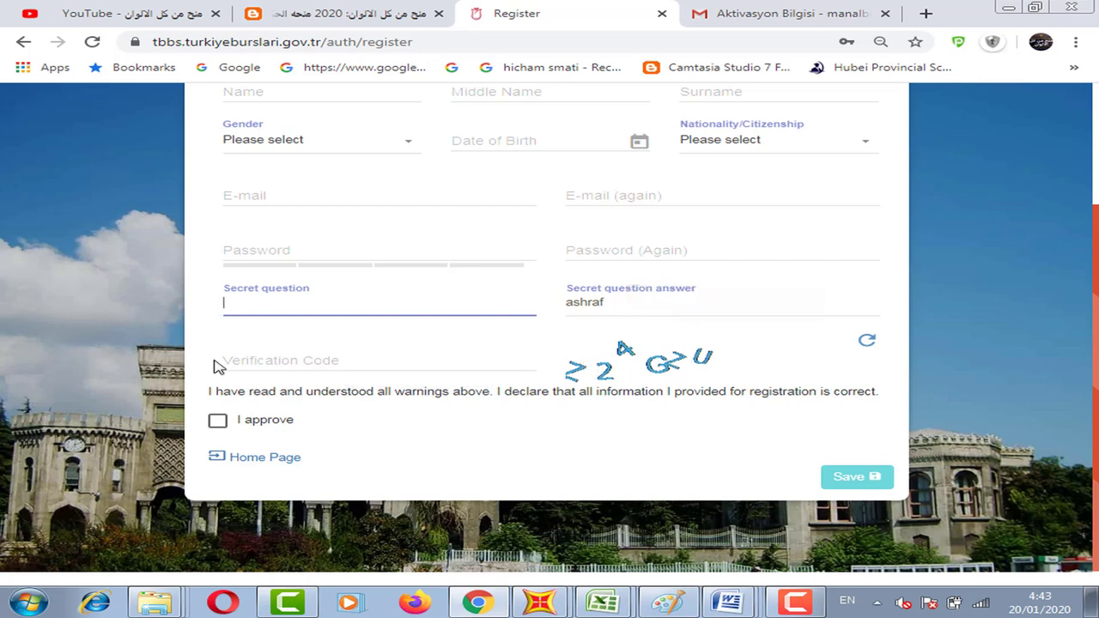
{"action": "left_click", "coordinate": [217, 422]}
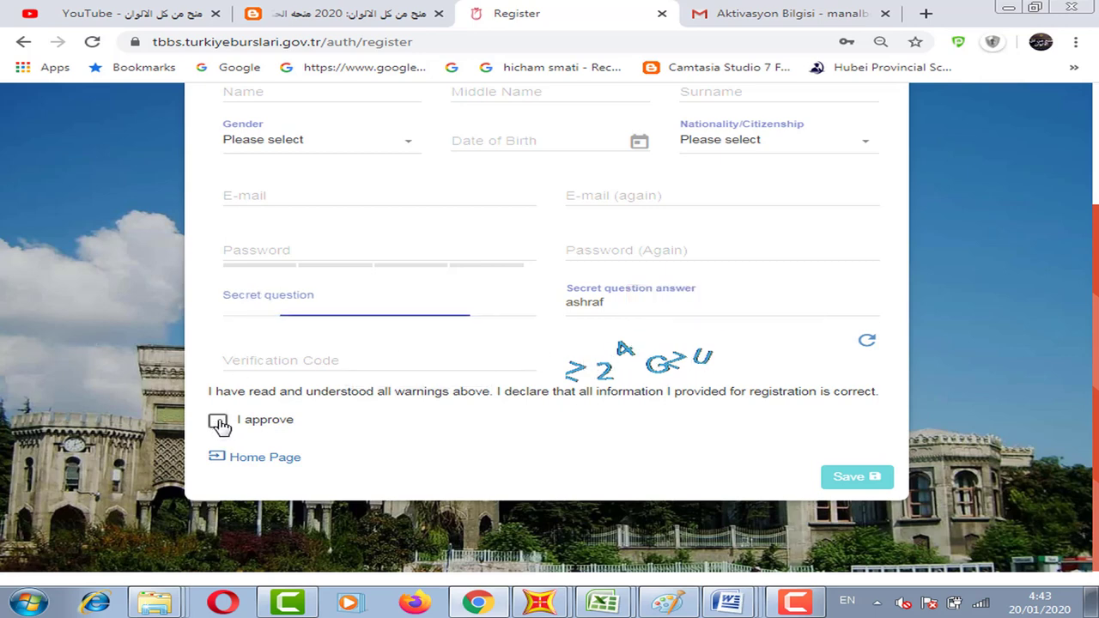
{"action": "scroll", "coordinate": [773, 290], "scroll_direction": "up", "scroll_amount": 2}
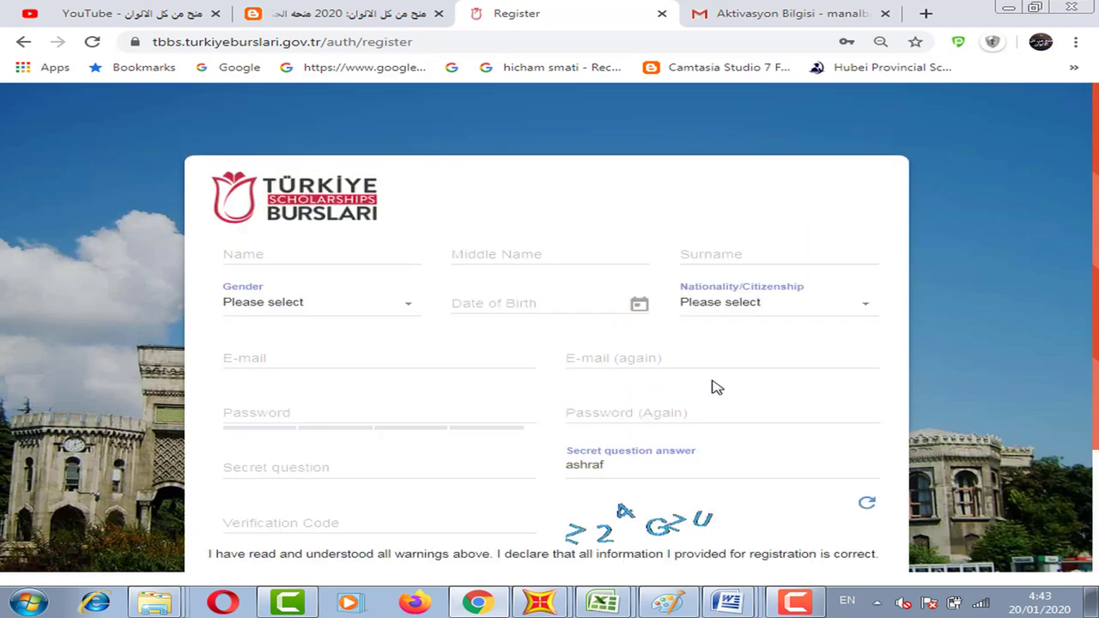
{"action": "scroll", "coordinate": [755, 265], "scroll_direction": "down", "scroll_amount": 2}
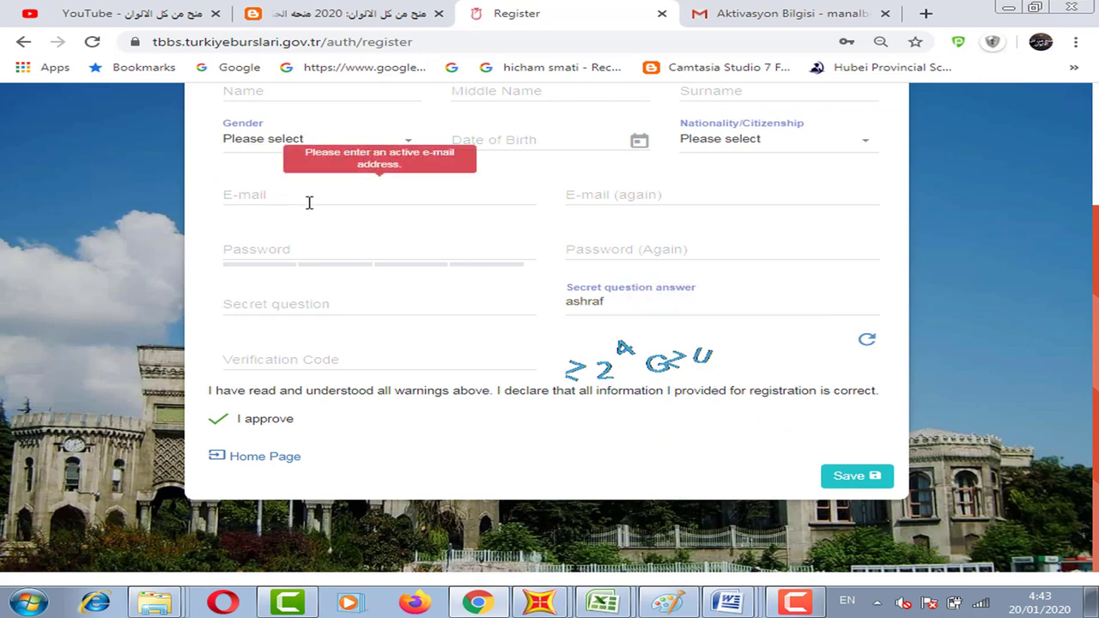
Switch to Gmail and review the Aktivasyon Bilgisi e-mail down to its account confirmation link.
{"action": "left_click", "coordinate": [790, 13]}
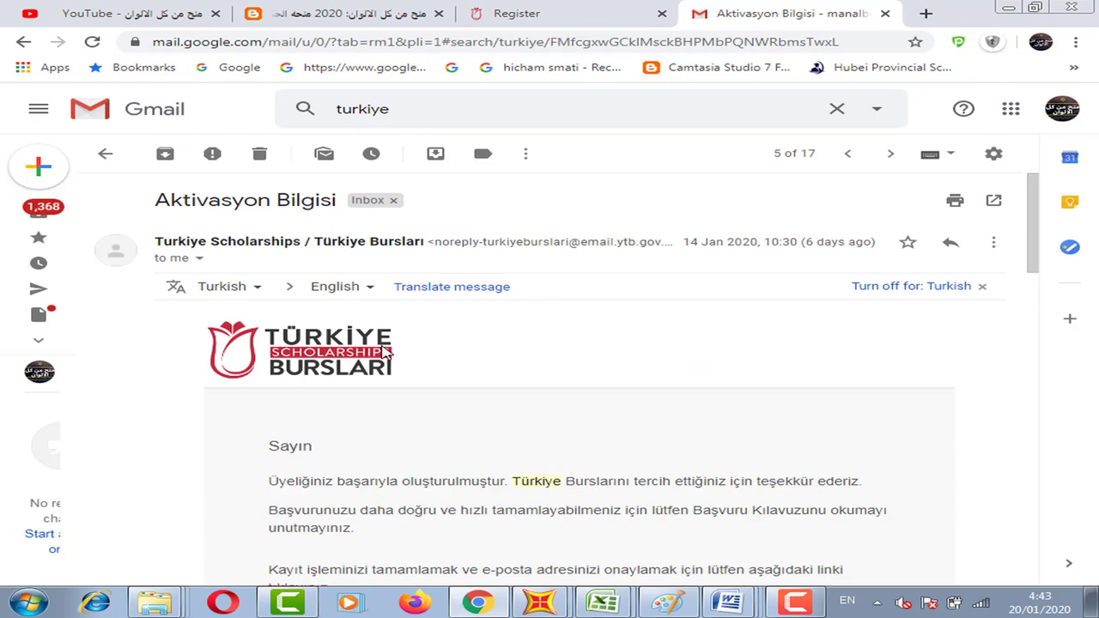
{"action": "scroll", "coordinate": [601, 332], "scroll_direction": "down", "scroll_amount": 2}
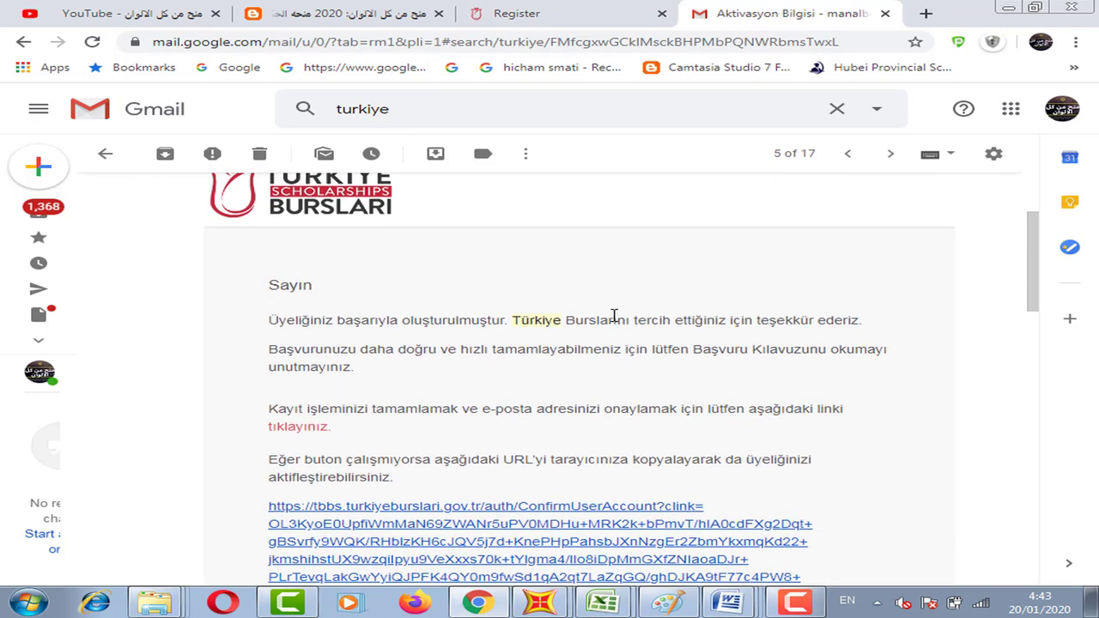
{"action": "scroll", "coordinate": [653, 300], "scroll_direction": "down", "scroll_amount": 1}
{"action": "scroll", "coordinate": [618, 294], "scroll_direction": "down", "scroll_amount": 1}
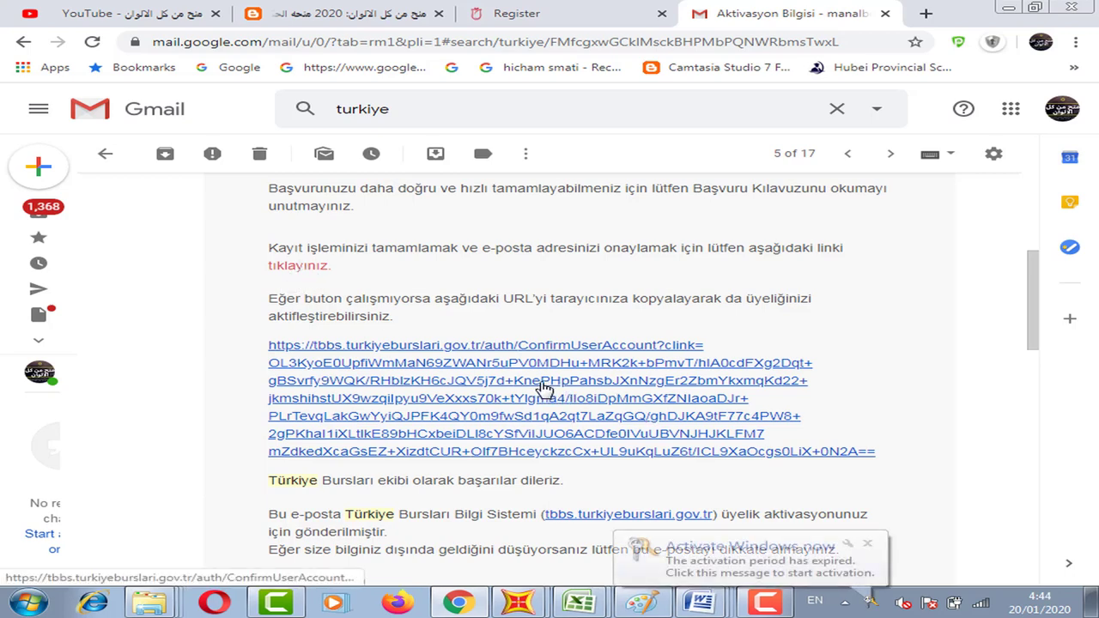
{"action": "left_click", "coordinate": [869, 546]}
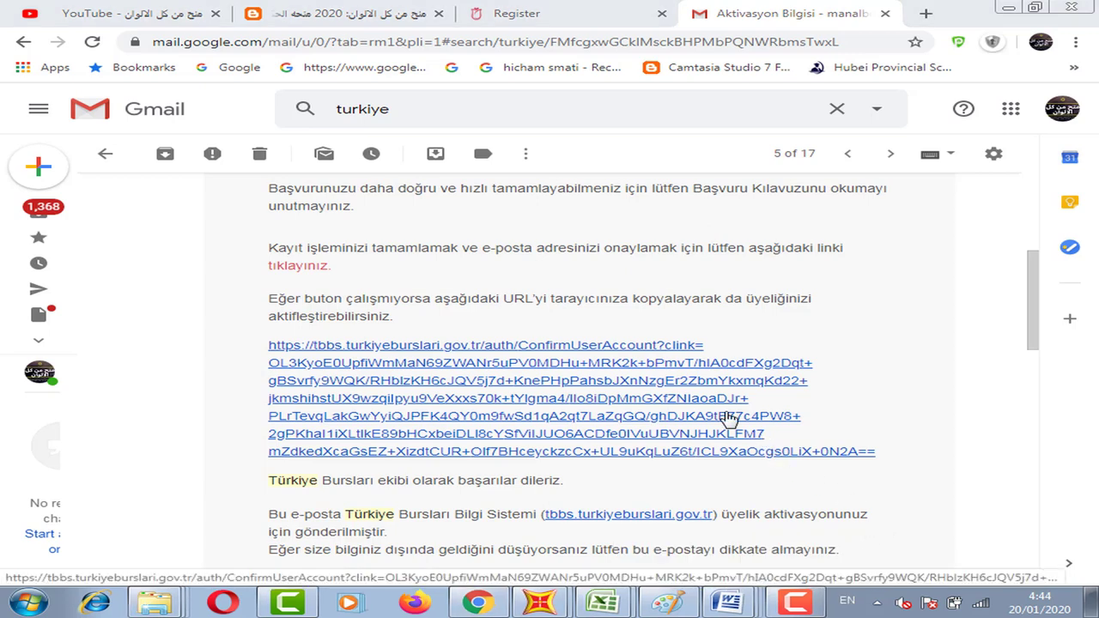
Leave the registration form for the Türkiye Bursları login page and log in with the saved account credentials.
{"action": "left_click", "coordinate": [597, 8]}
{"action": "scroll", "coordinate": [569, 249], "scroll_direction": "up", "scroll_amount": 2}
{"action": "key", "text": "alt+Left"}
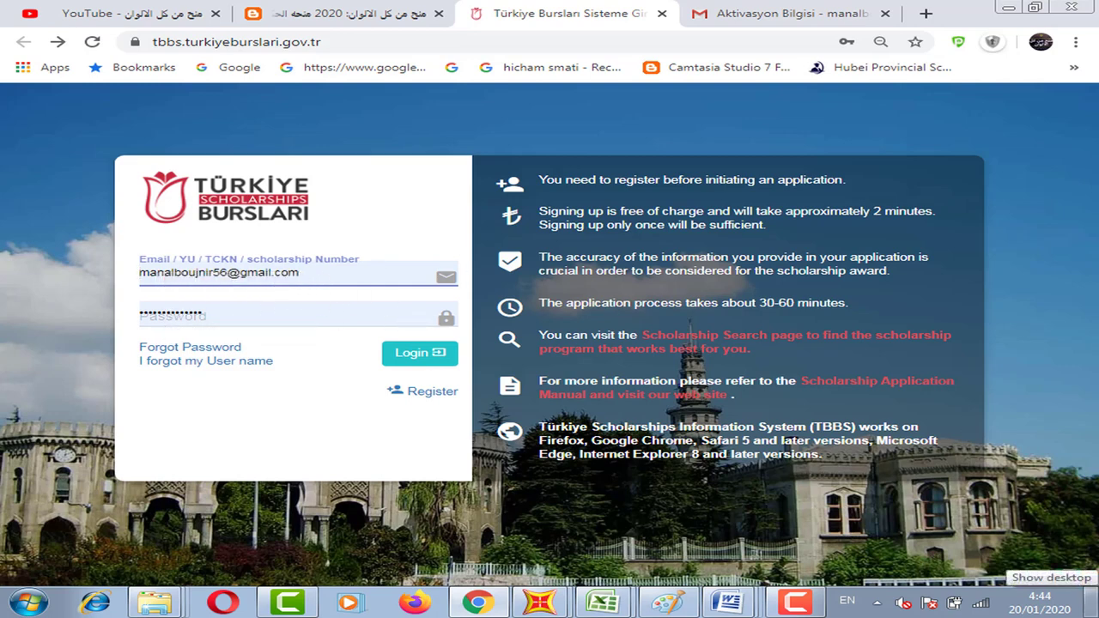
{"action": "left_click", "coordinate": [413, 359]}
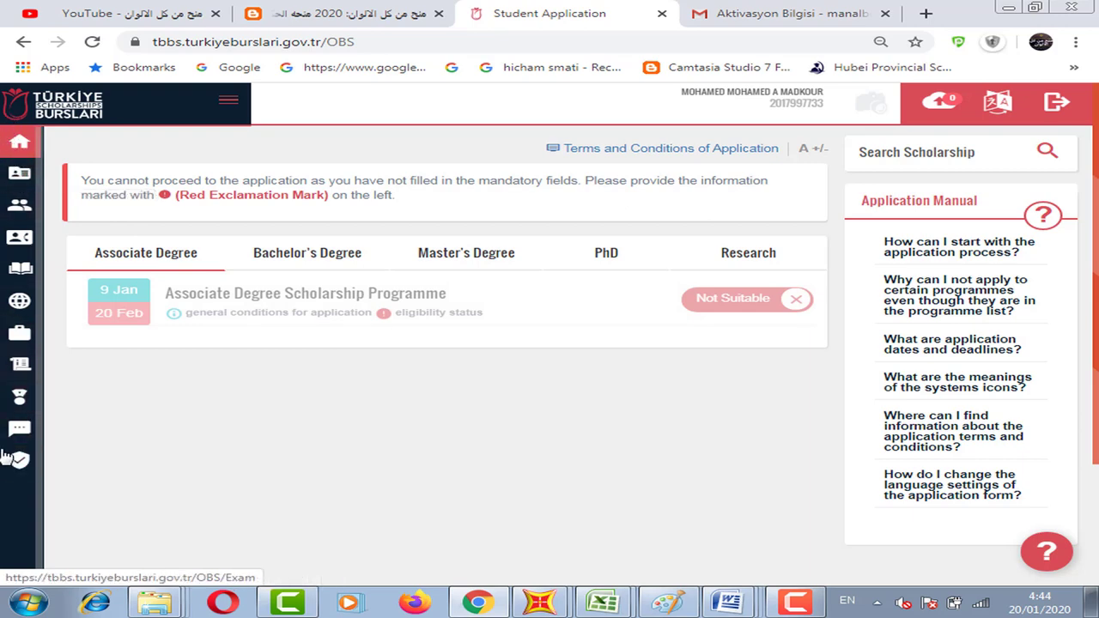
Open the application's Personal Information section and look over its personal details, hobbies and special talent parts.
{"action": "left_click", "coordinate": [18, 178]}
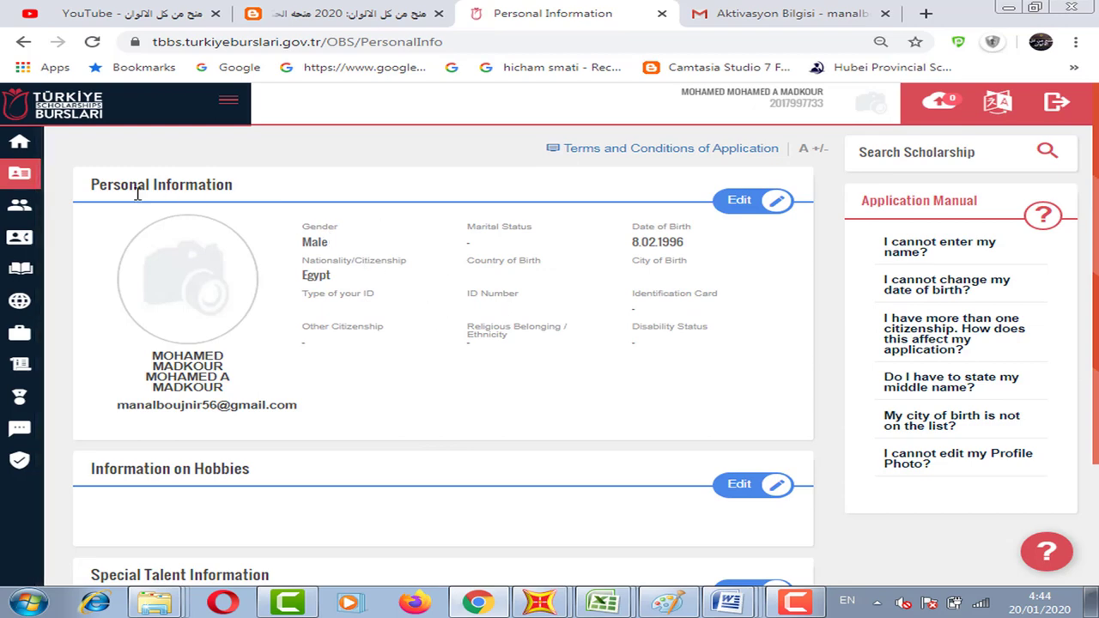
{"action": "scroll", "coordinate": [434, 288], "scroll_direction": "down", "scroll_amount": 2}
{"action": "scroll", "coordinate": [522, 265], "scroll_direction": "up", "scroll_amount": 2}
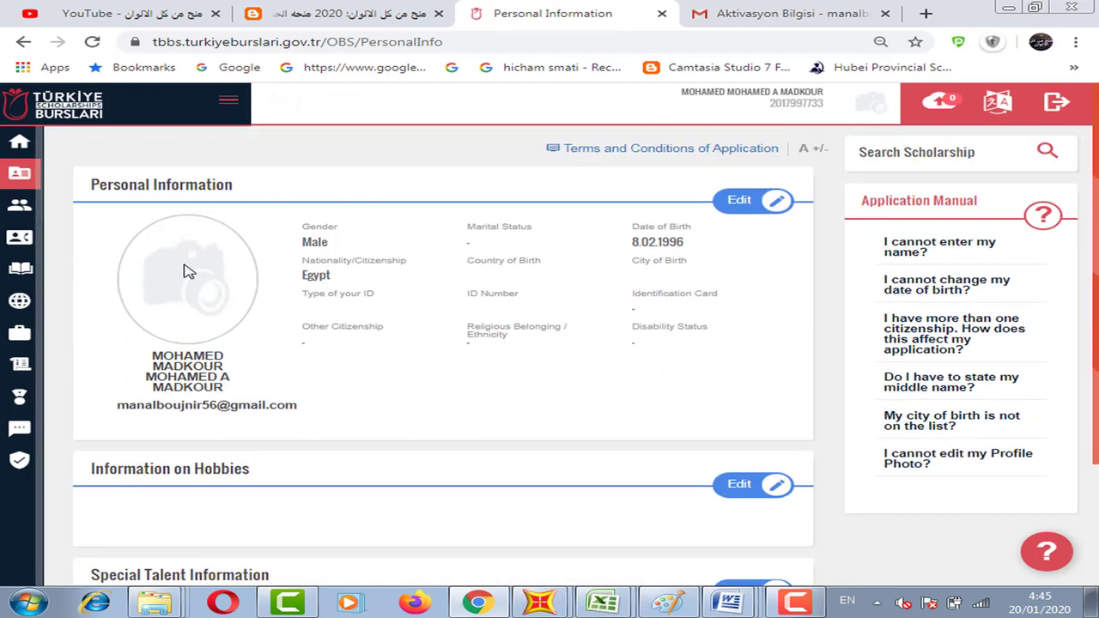
Open the Personal Information form for editing and set the type of ID to Passport.
{"action": "left_click", "coordinate": [765, 216]}
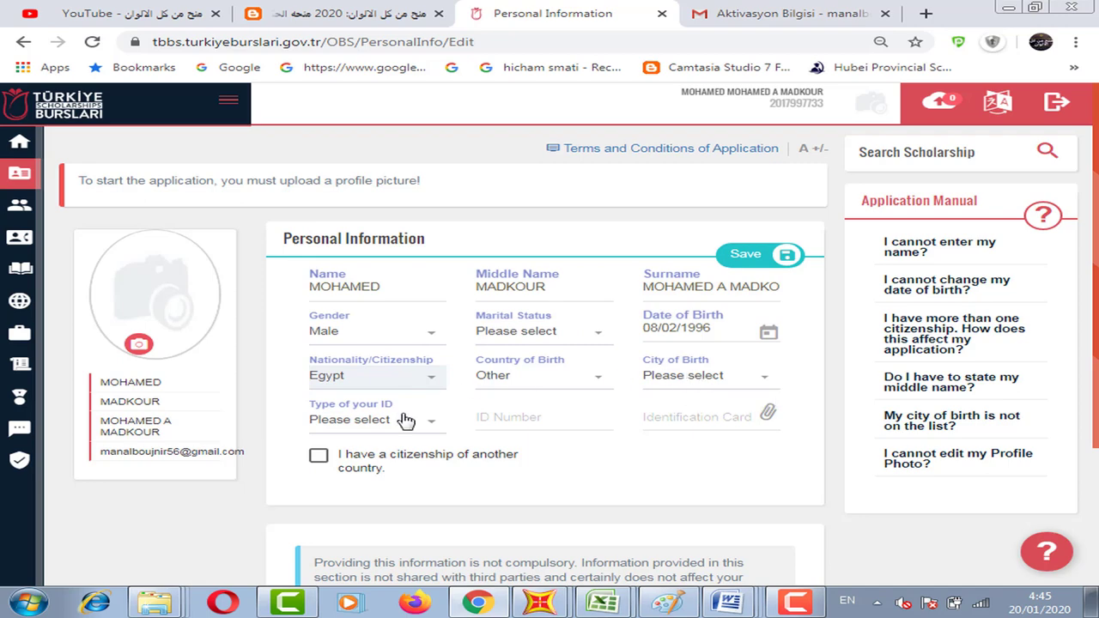
{"action": "scroll", "coordinate": [399, 387], "scroll_direction": "down", "scroll_amount": 1}
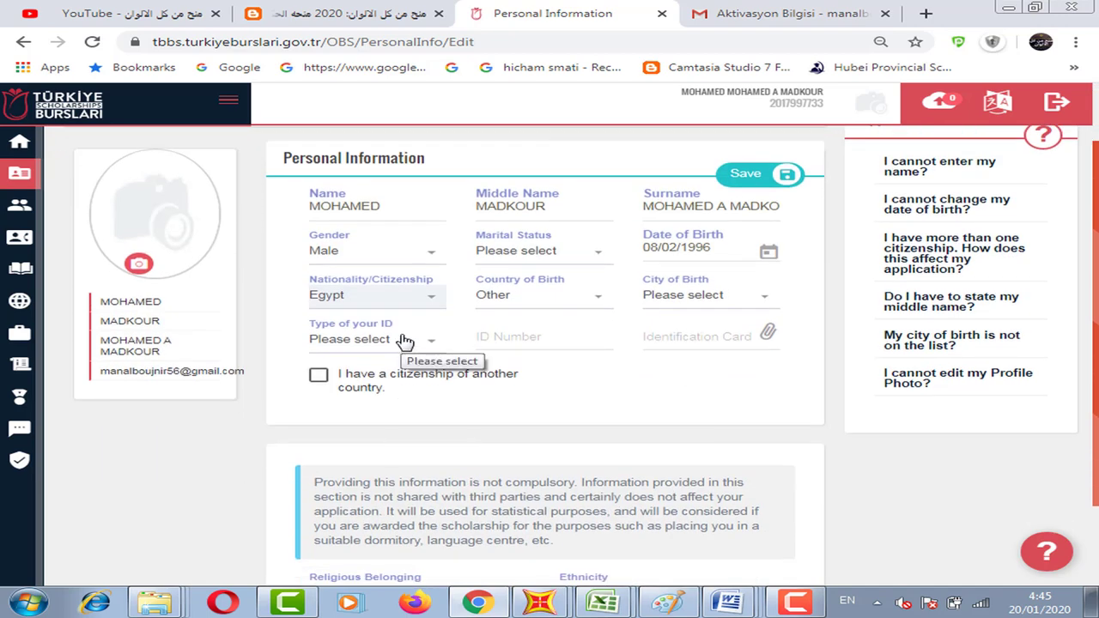
{"action": "left_click", "coordinate": [406, 342]}
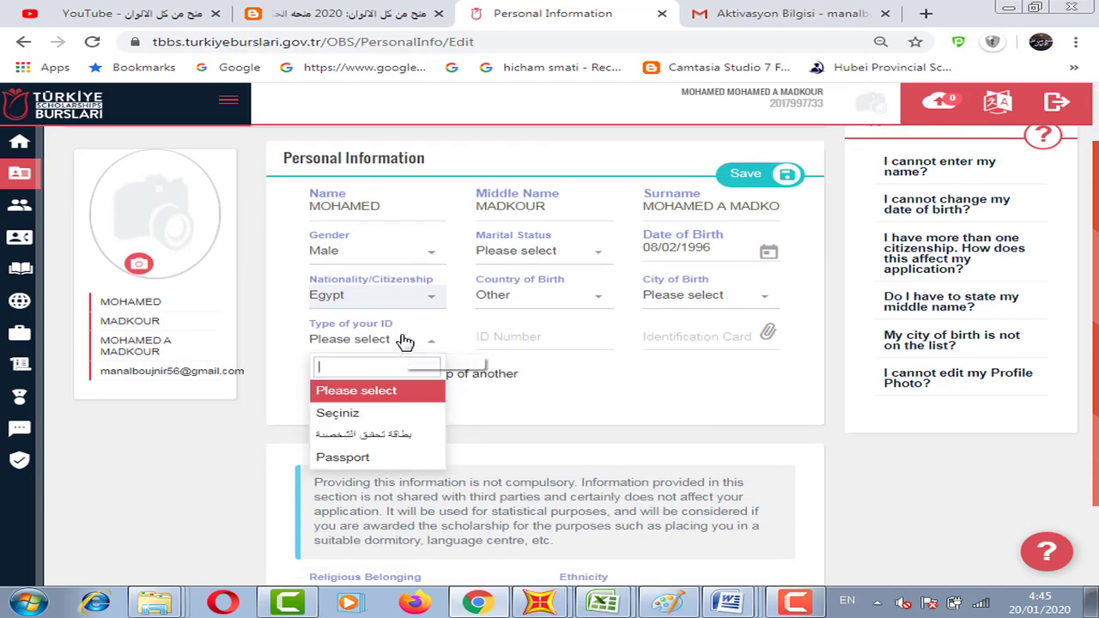
{"action": "left_click", "coordinate": [374, 457]}
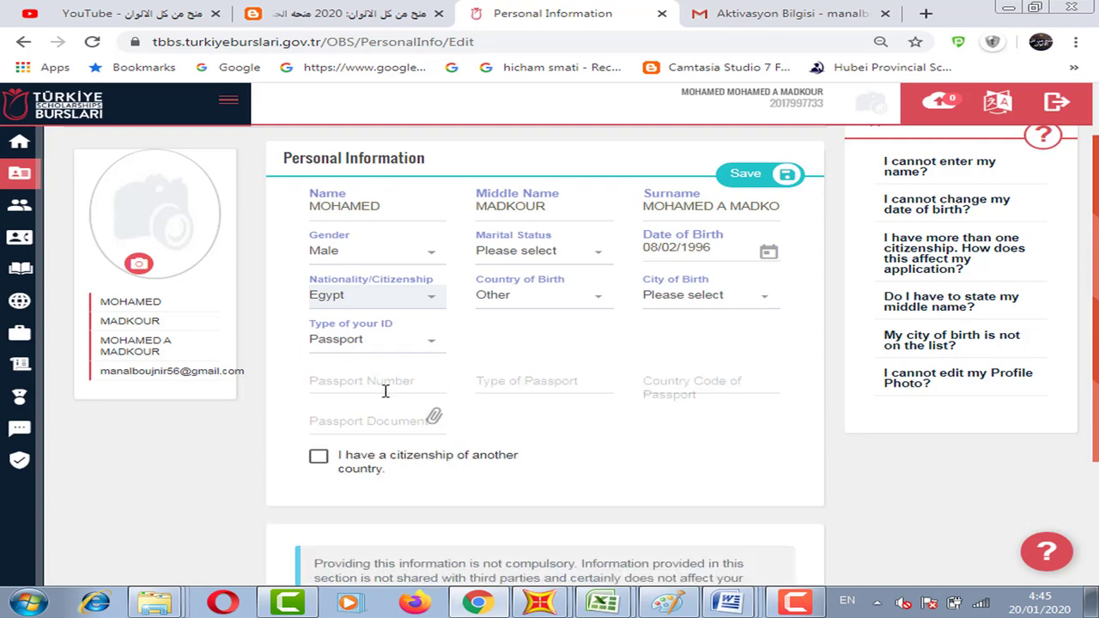
Look over the passport detail fields and the available Religious Belonging options.
{"action": "left_click", "coordinate": [538, 381]}
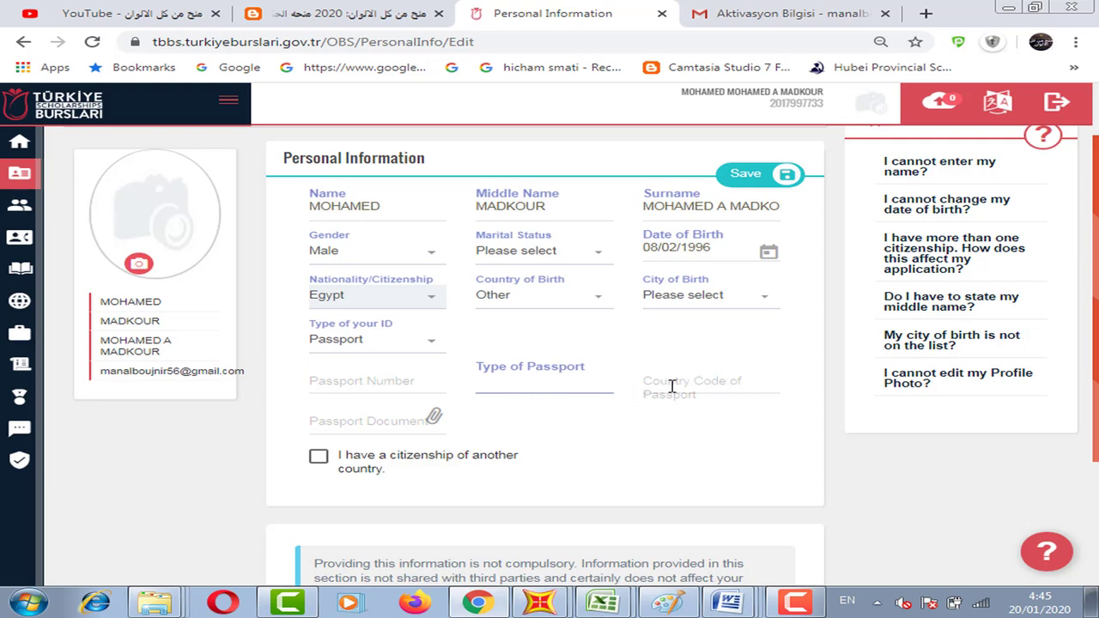
{"action": "left_click", "coordinate": [701, 382]}
{"action": "left_click", "coordinate": [712, 420]}
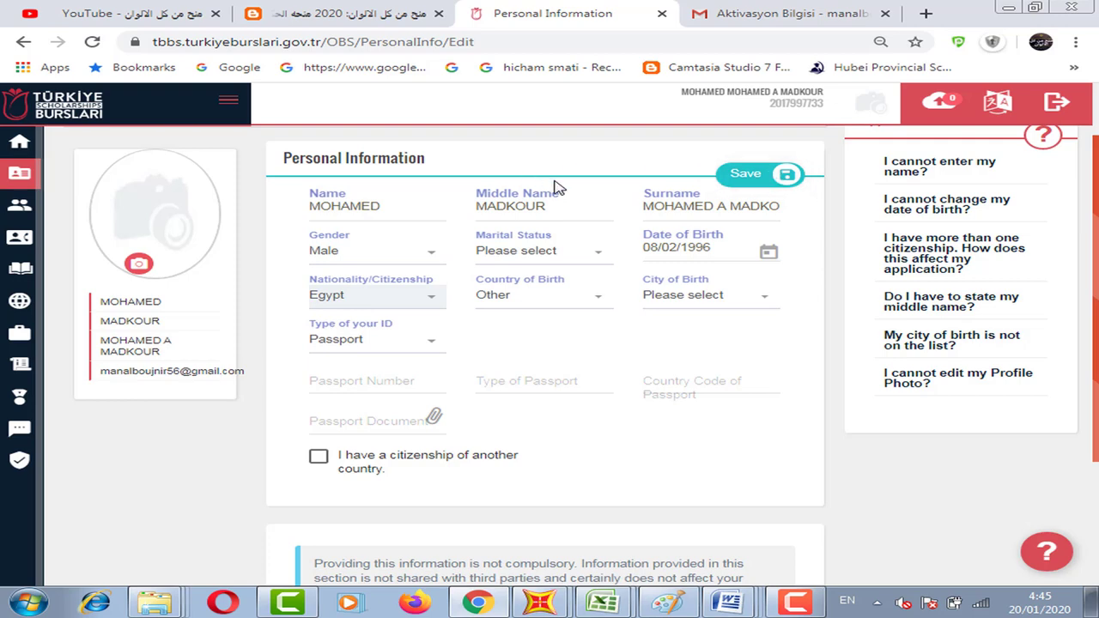
{"action": "scroll", "coordinate": [500, 272], "scroll_direction": "down", "scroll_amount": 2}
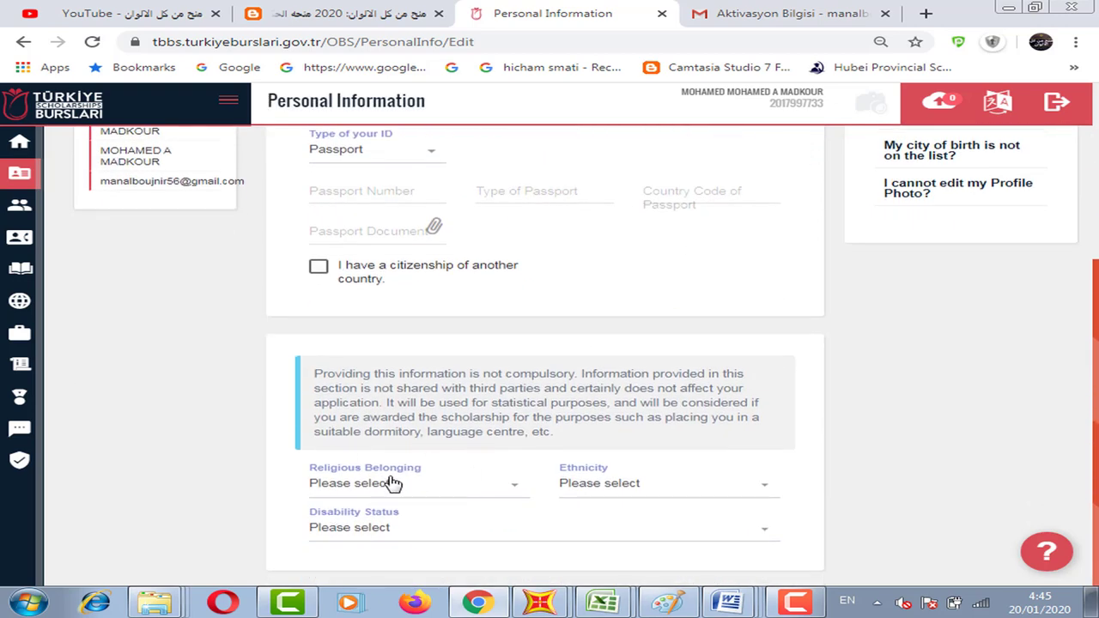
{"action": "left_click", "coordinate": [422, 486]}
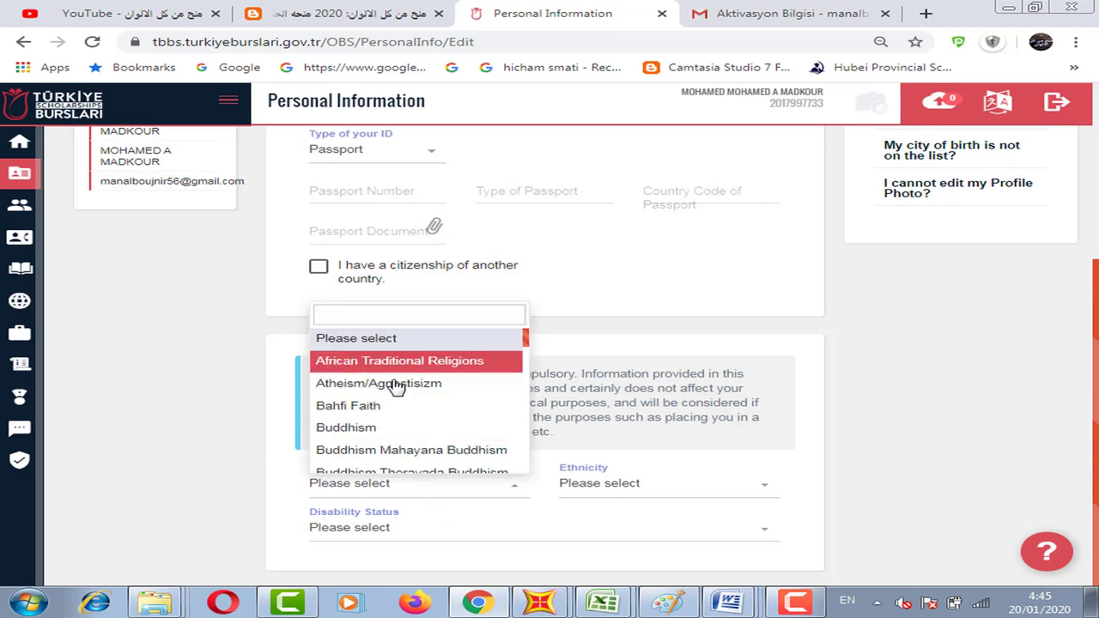
{"action": "left_click", "coordinate": [265, 408]}
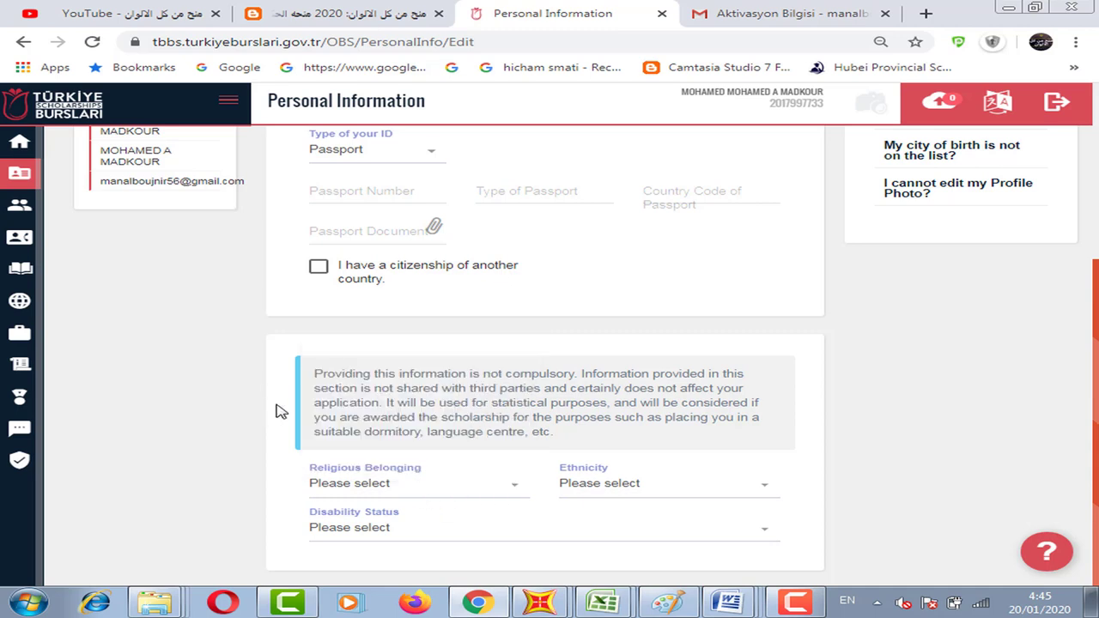
Search the ethnicity options for "arab" and set Ethnicity to Arabs.
{"action": "left_click", "coordinate": [613, 491]}
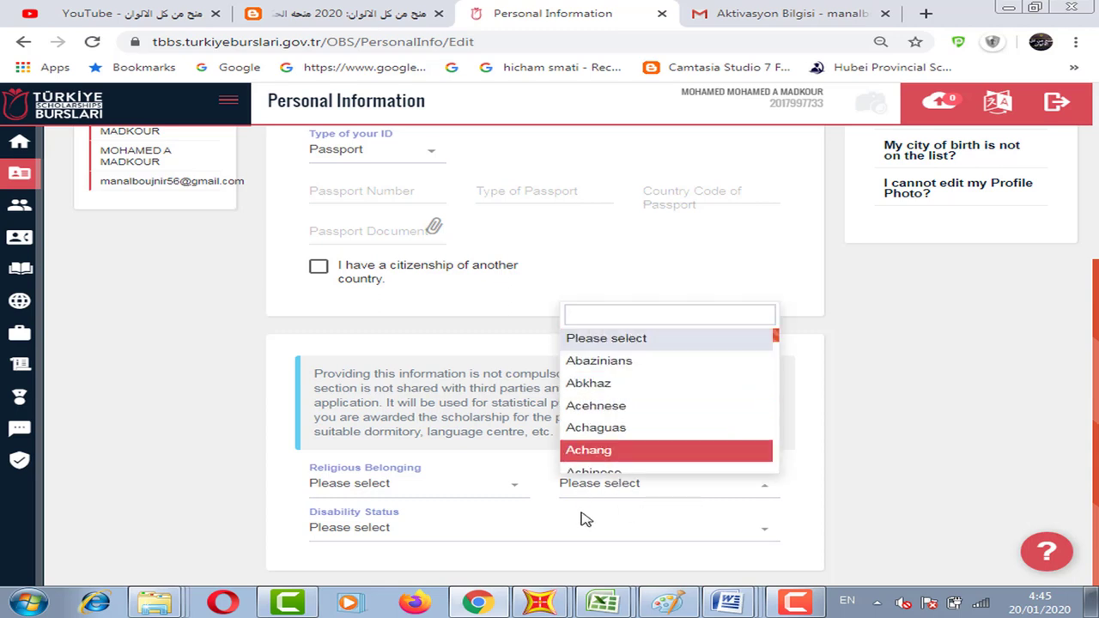
{"action": "type", "text": "ara"}
{"action": "key", "text": "BackSpace"}
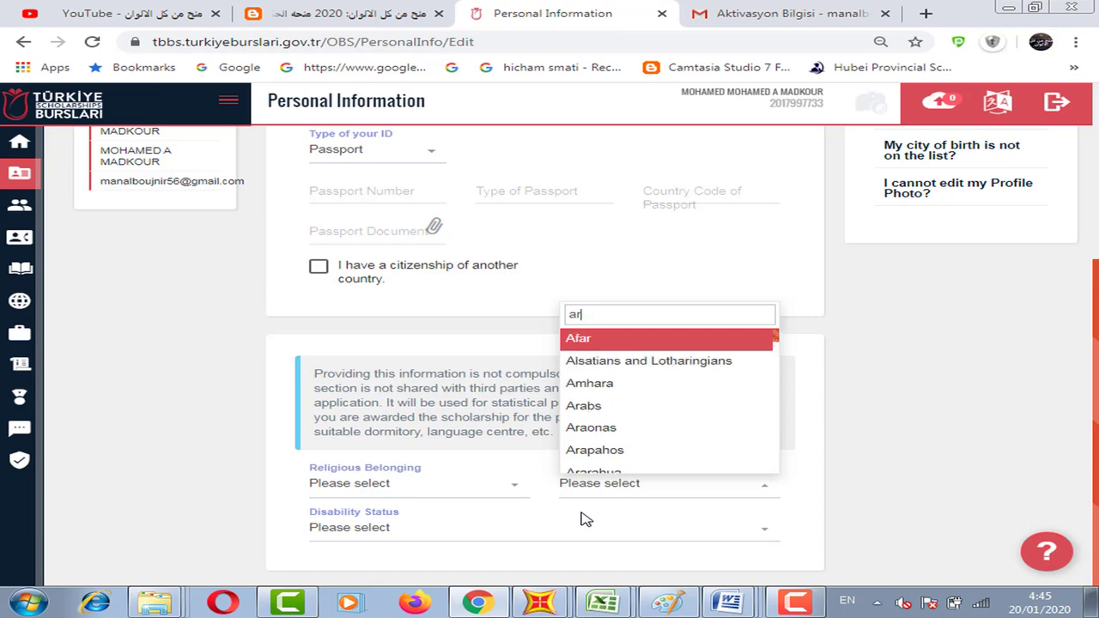
{"action": "type", "text": "bs"}
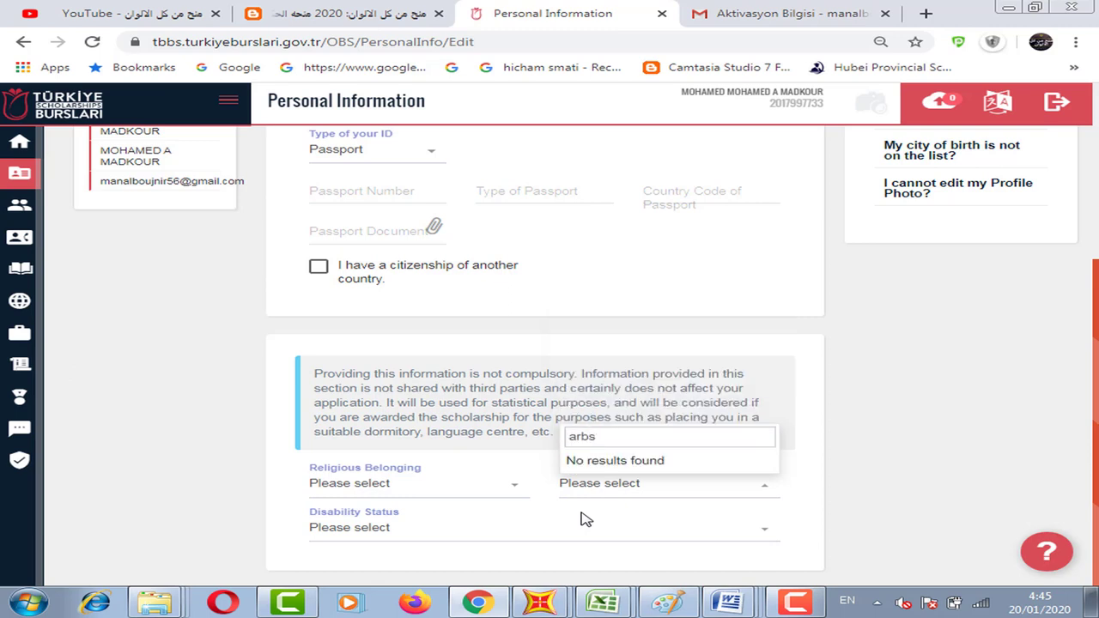
{"action": "key", "text": "BackSpace"}
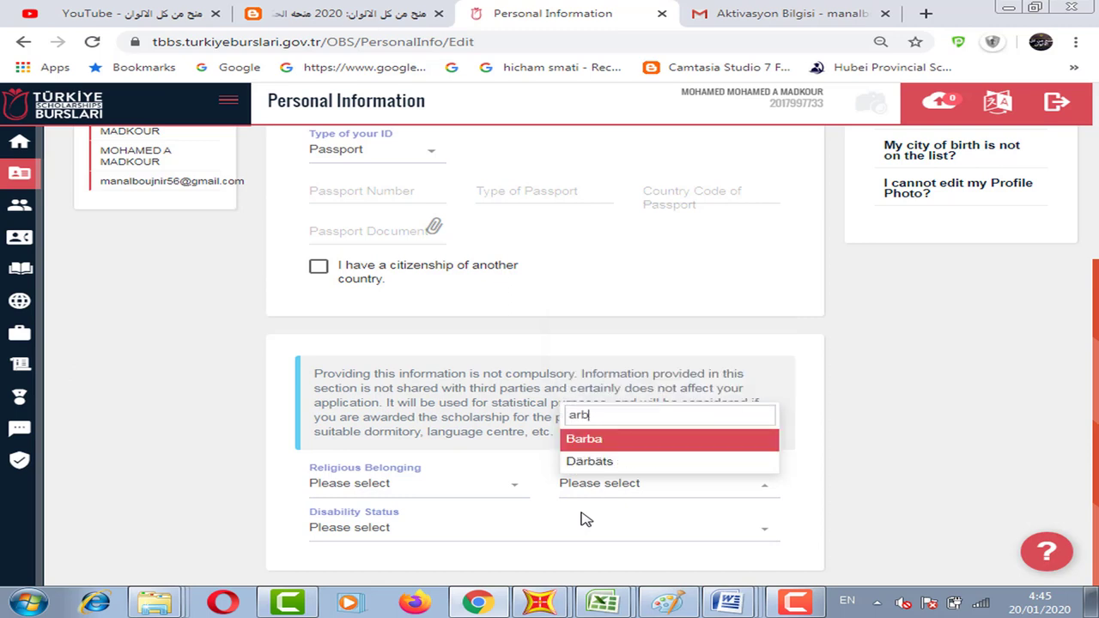
{"action": "key", "text": "BackSpace"}
{"action": "key", "text": "BackSpace"}
{"action": "type", "text": "abs"}
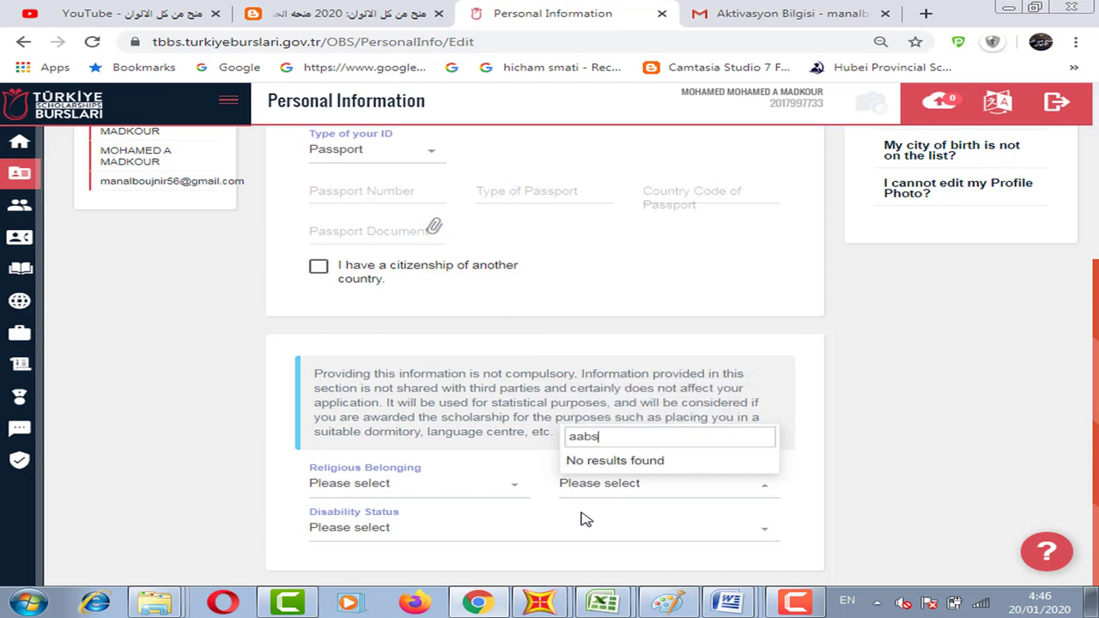
{"action": "key", "text": "BackSpace"}
{"action": "key", "text": "BackSpace"}
{"action": "key", "text": "BackSpace"}
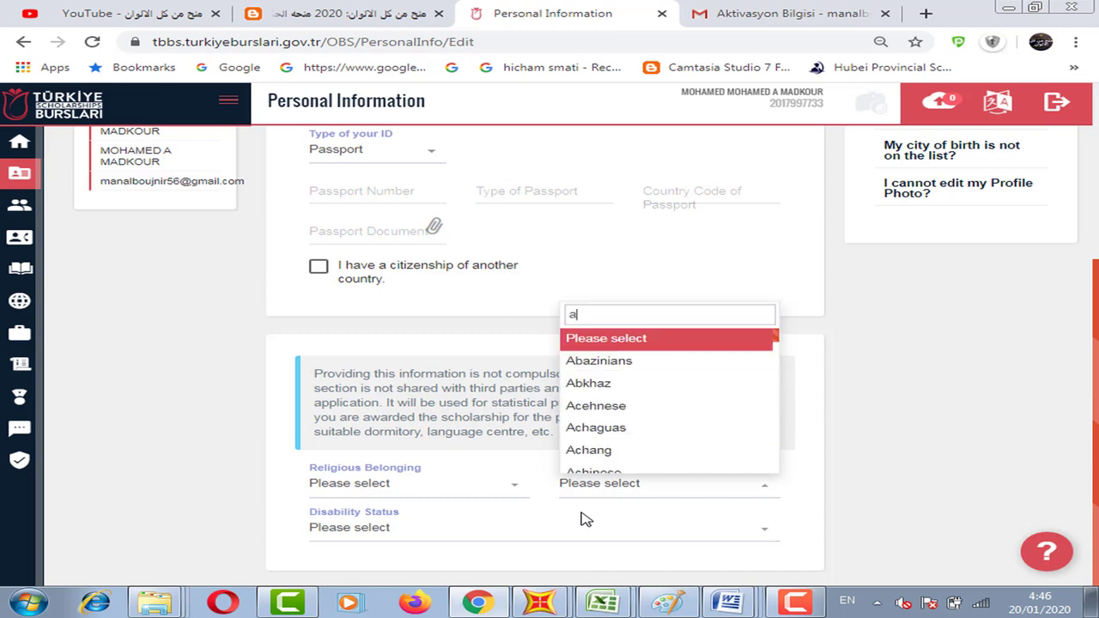
{"action": "type", "text": "rab"}
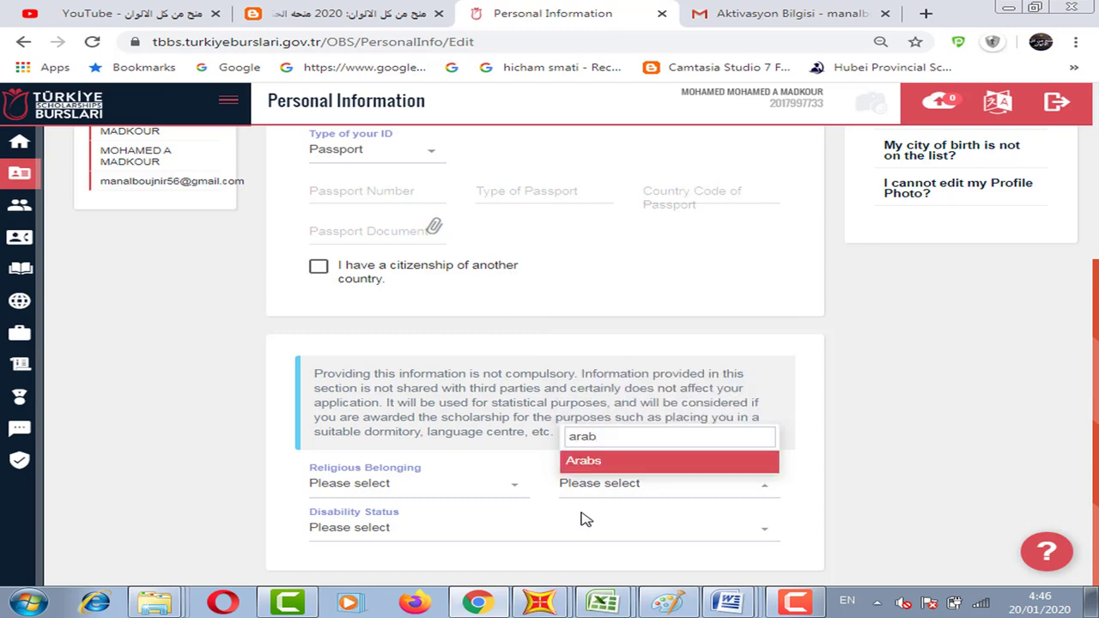
{"action": "left_click", "coordinate": [607, 465]}
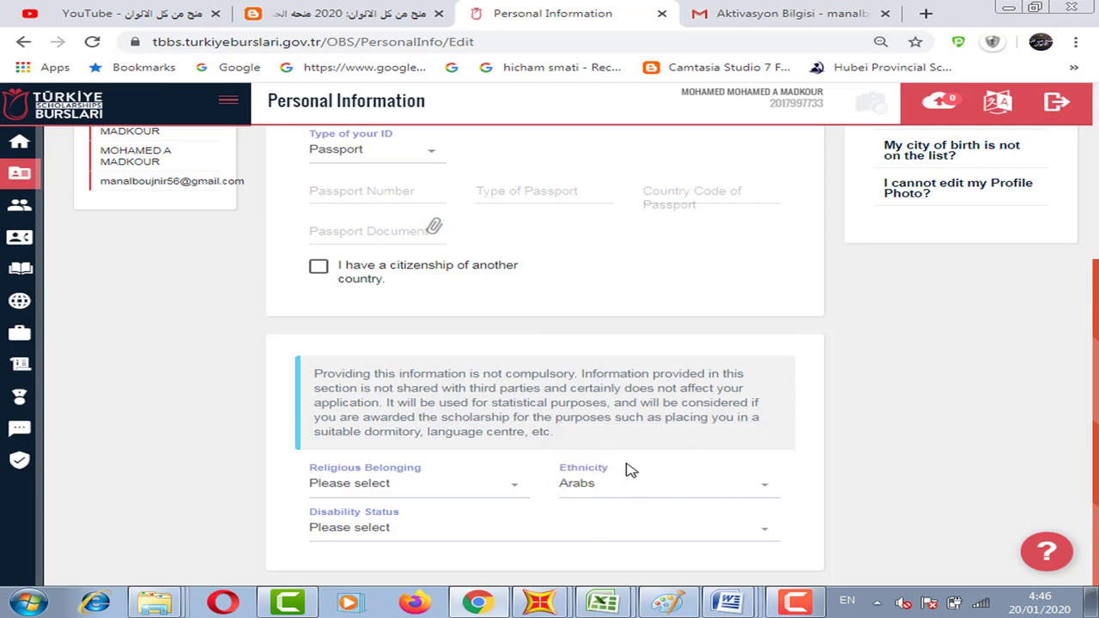
Set Disability Status to "I dont have any disability." and review the Personal Information form.
{"action": "left_click", "coordinate": [371, 527]}
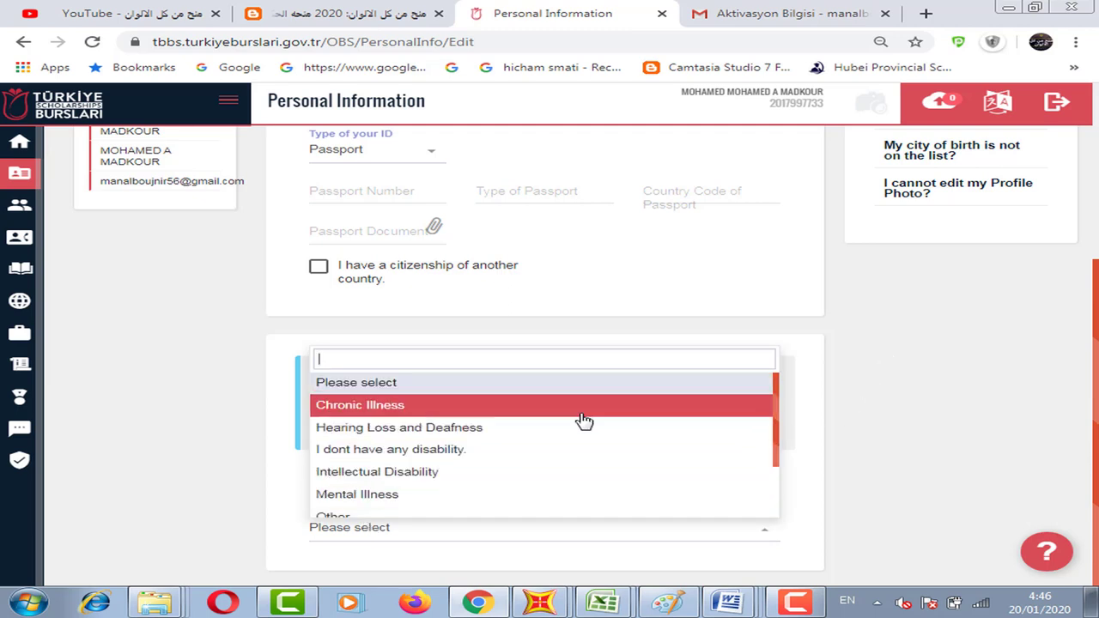
{"action": "scroll", "coordinate": [444, 451], "scroll_direction": "down", "scroll_amount": 2}
{"action": "scroll", "coordinate": [502, 396], "scroll_direction": "up", "scroll_amount": 2}
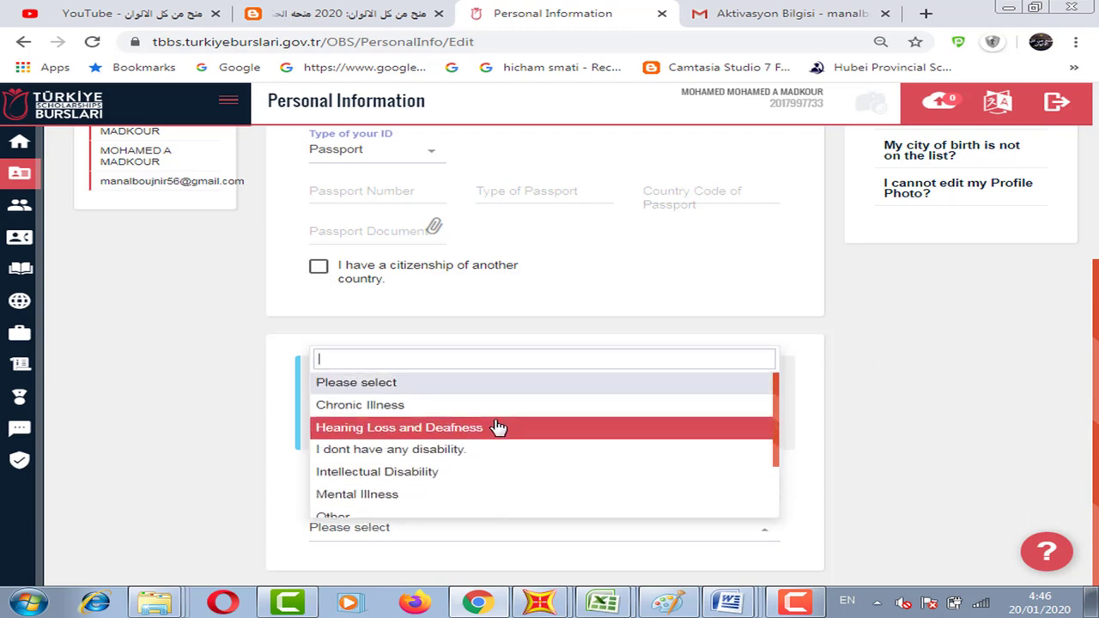
{"action": "left_click", "coordinate": [438, 455]}
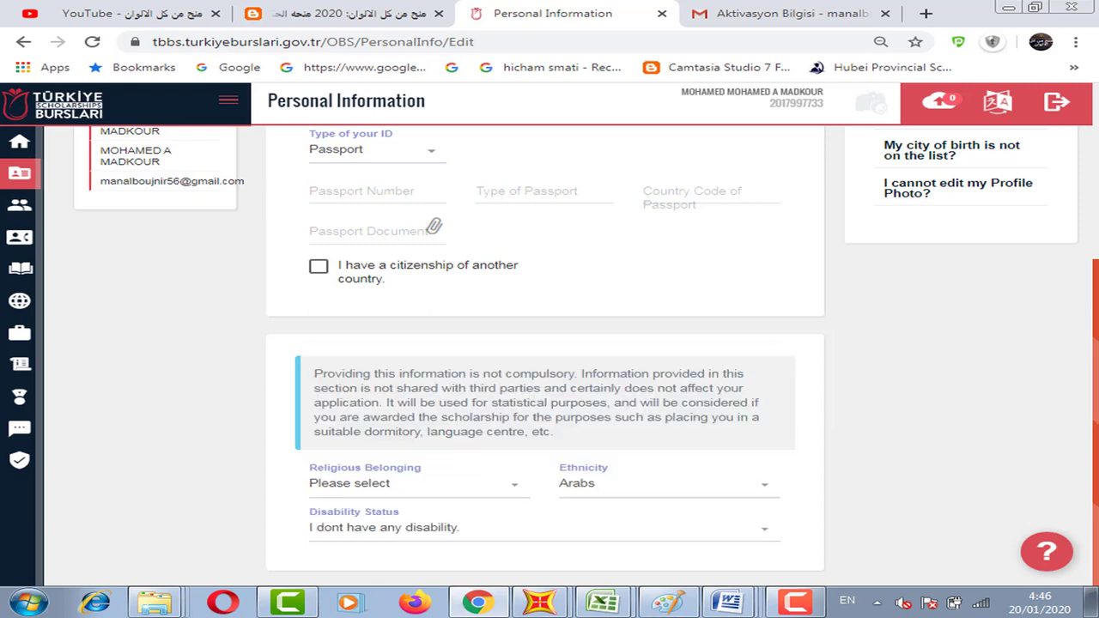
{"action": "scroll", "coordinate": [893, 492], "scroll_direction": "up", "scroll_amount": 3}
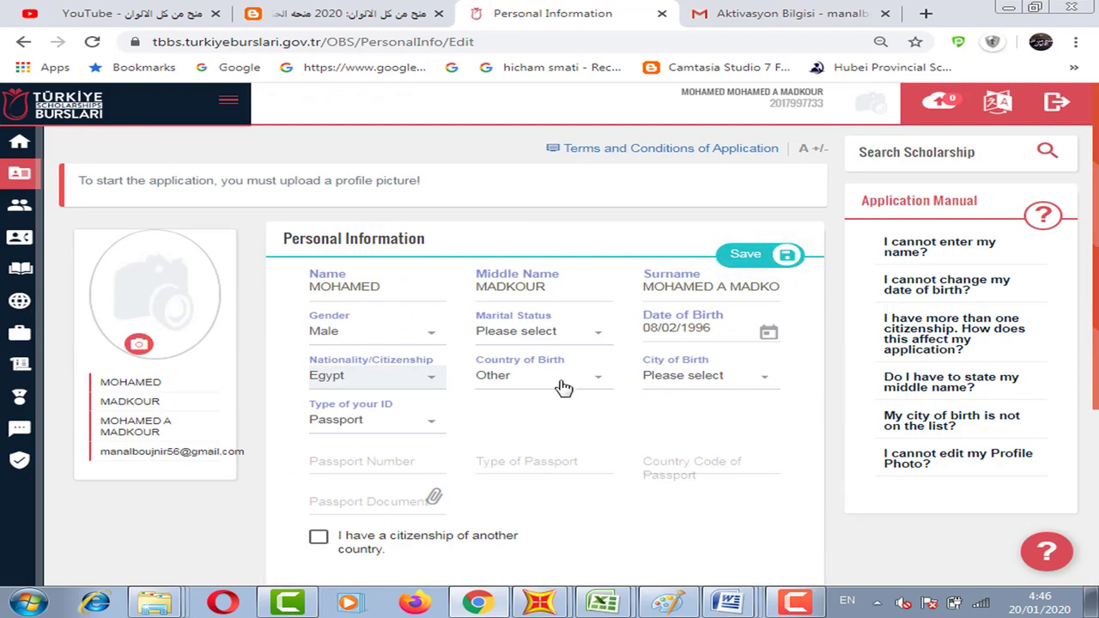
{"action": "scroll", "coordinate": [449, 311], "scroll_direction": "down", "scroll_amount": 3}
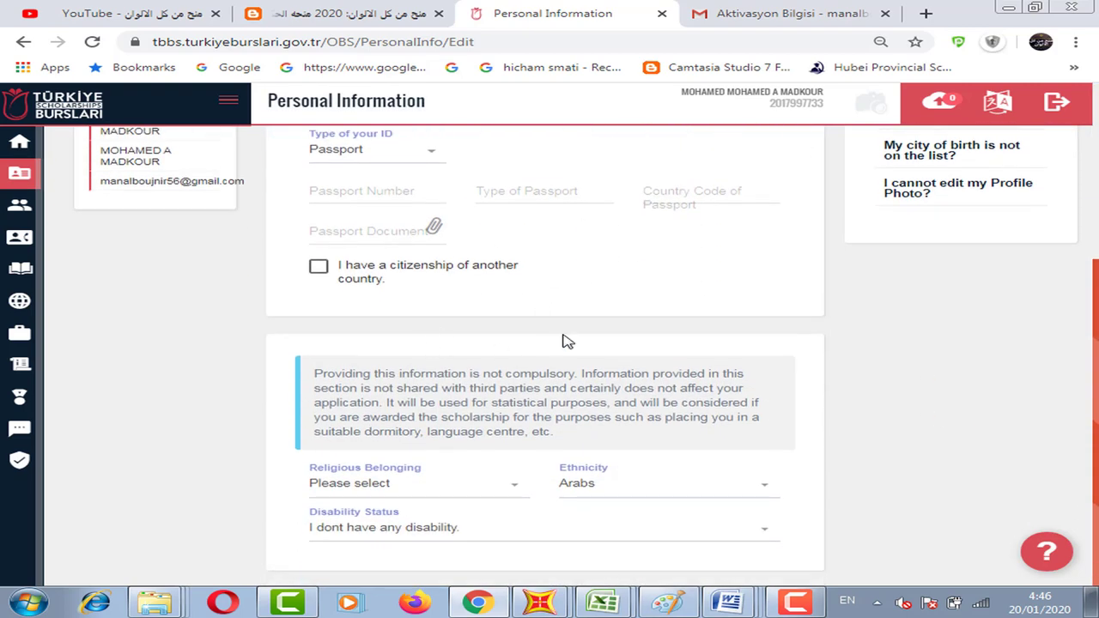
{"action": "scroll", "coordinate": [459, 312], "scroll_direction": "up", "scroll_amount": 2}
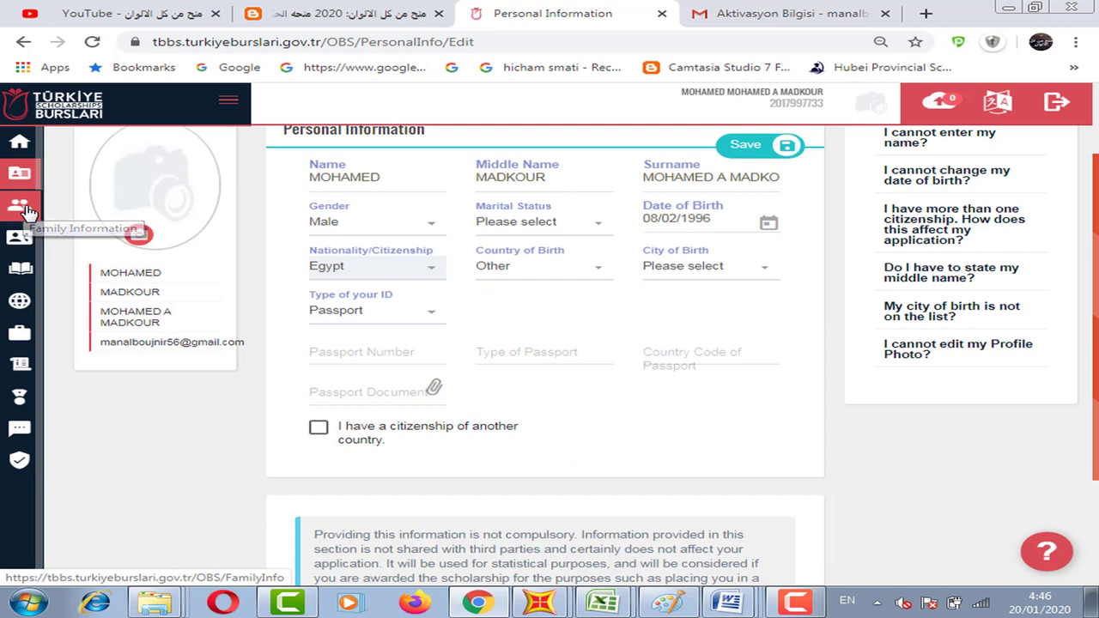
Open the Family Information form for editing and look through the father's occupation and total monthly income options.
{"action": "left_click", "coordinate": [26, 210]}
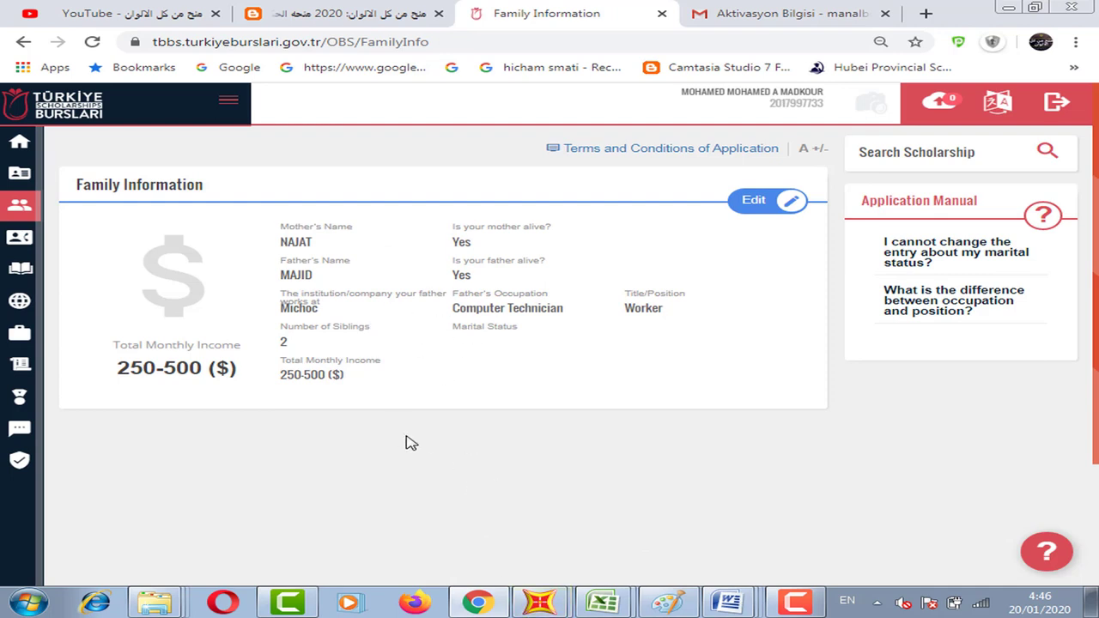
{"action": "left_click", "coordinate": [757, 217]}
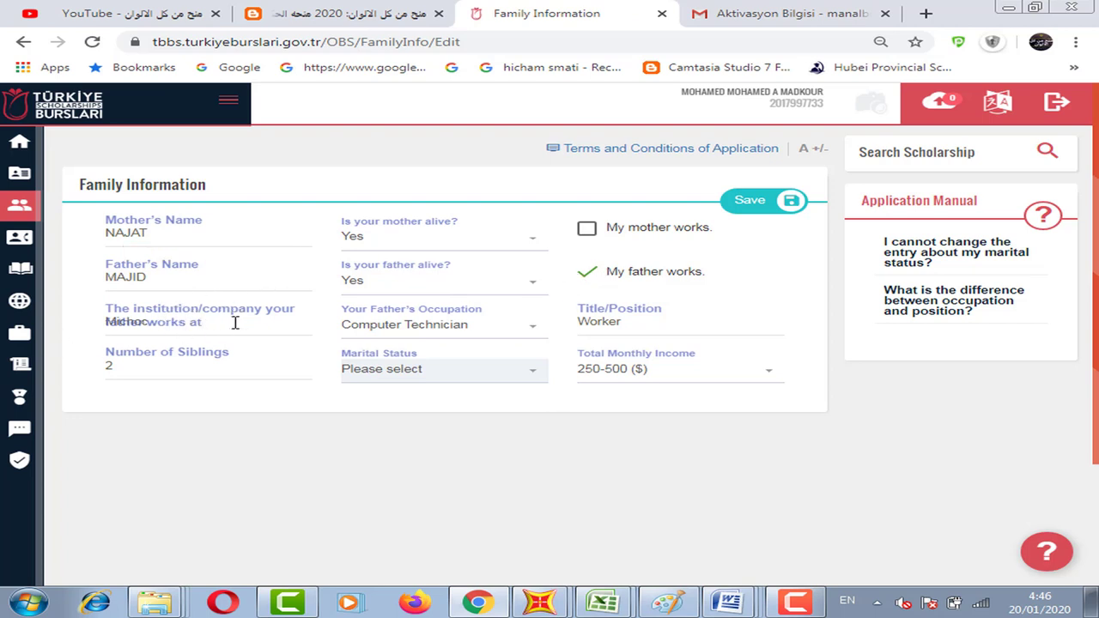
{"action": "left_click", "coordinate": [381, 323]}
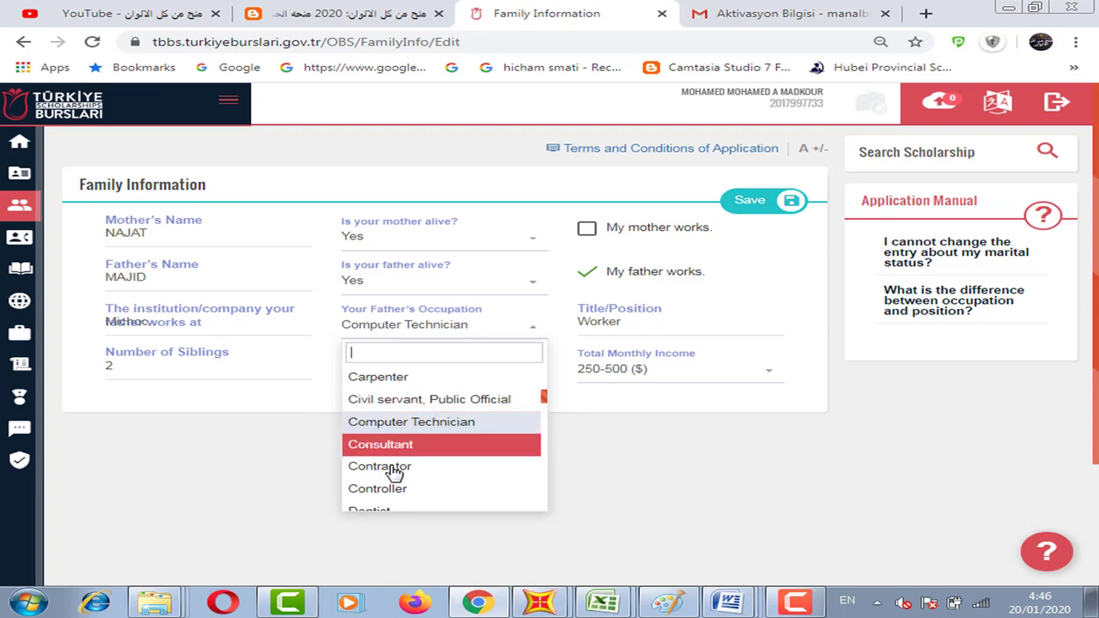
{"action": "left_click", "coordinate": [602, 453]}
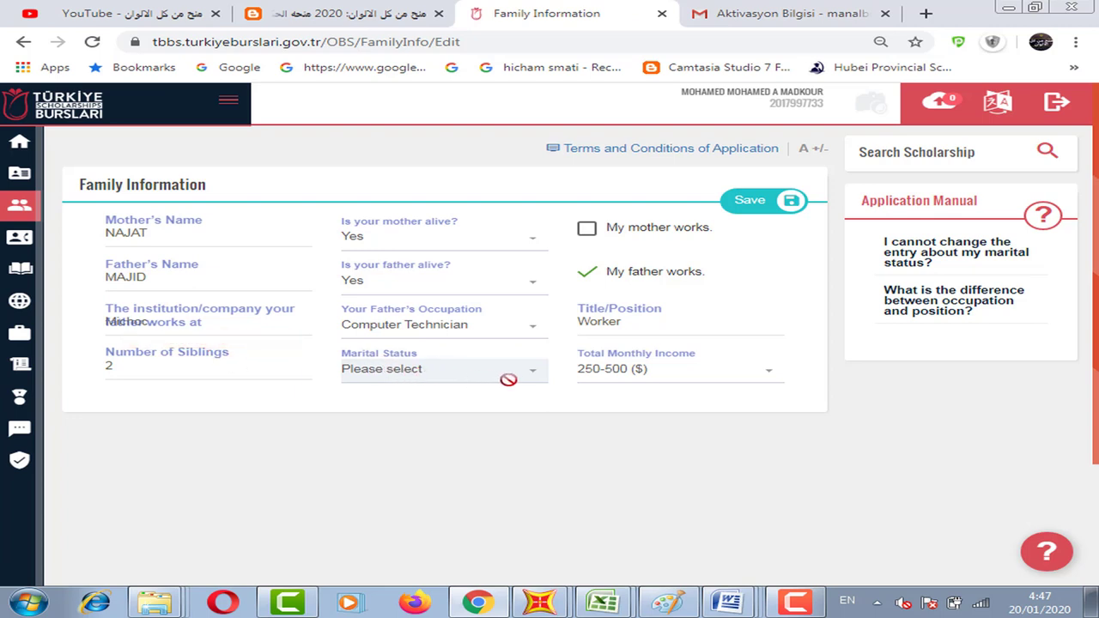
{"action": "left_click", "coordinate": [646, 371]}
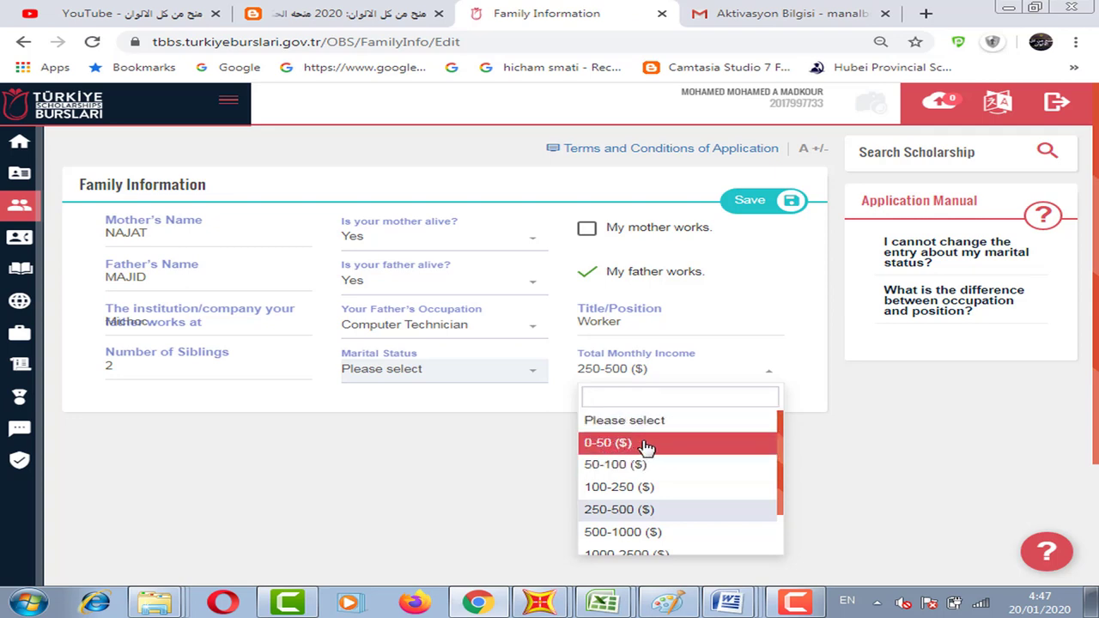
{"action": "left_click", "coordinate": [865, 459]}
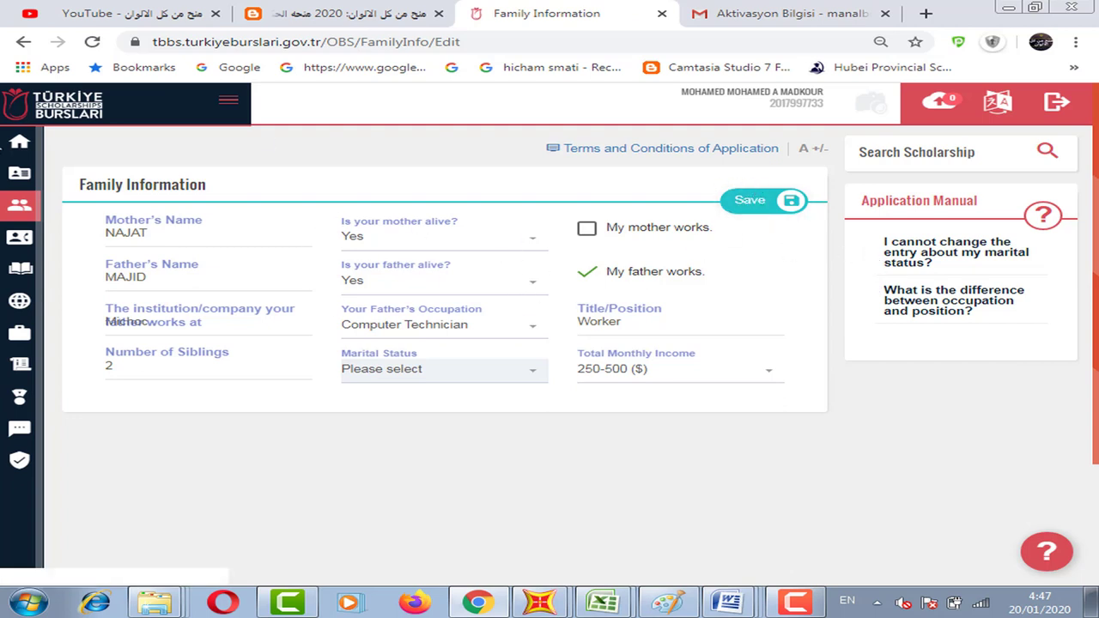
Open the current Contact Info form for editing and examine its address fields, including the postal code.
{"action": "left_click", "coordinate": [24, 244]}
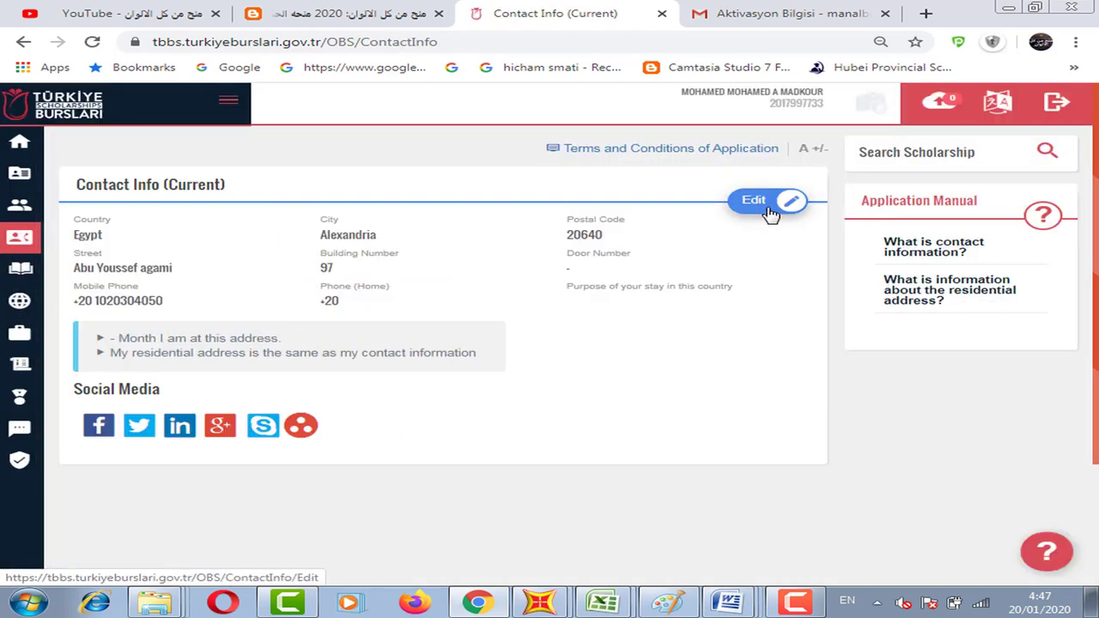
{"action": "left_click", "coordinate": [769, 207]}
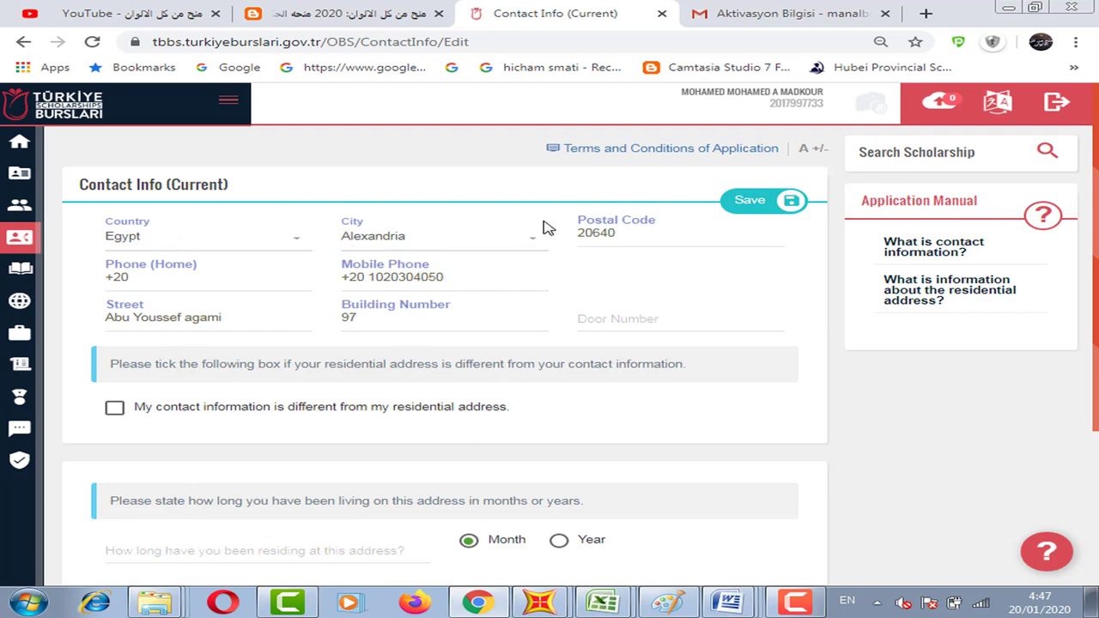
{"action": "left_click", "coordinate": [620, 232]}
{"action": "left_click_drag", "start_coordinate": [619, 233], "coordinate": [587, 237]}
{"action": "left_click", "coordinate": [556, 240]}
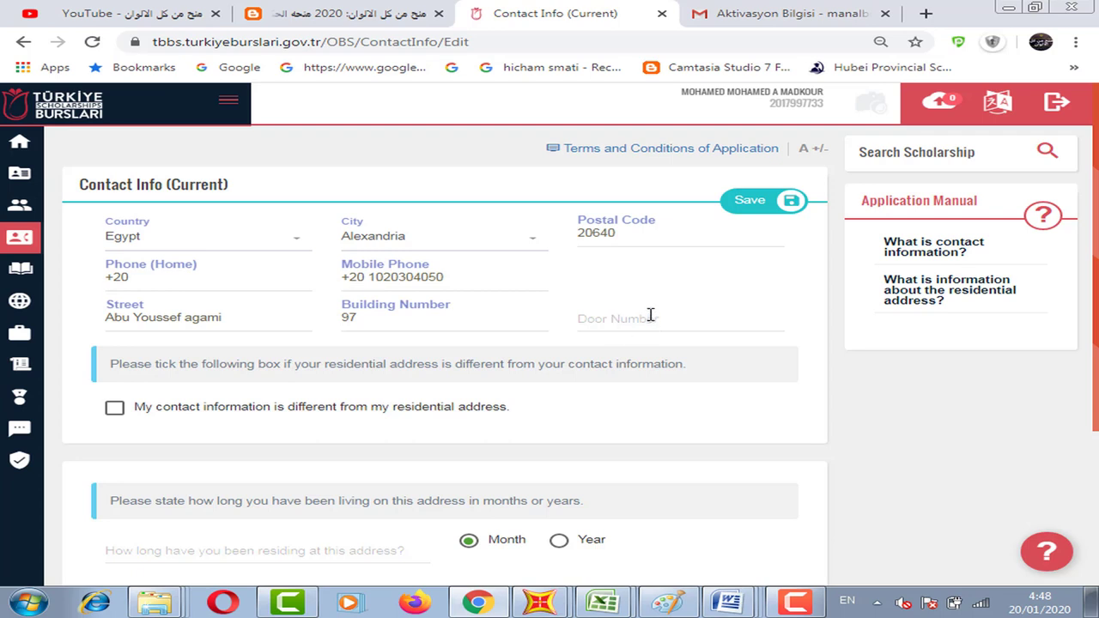
Examine the residential address checkbox, the social media part and the field for length of residence at this address.
{"action": "scroll", "coordinate": [583, 350], "scroll_direction": "down", "scroll_amount": 1}
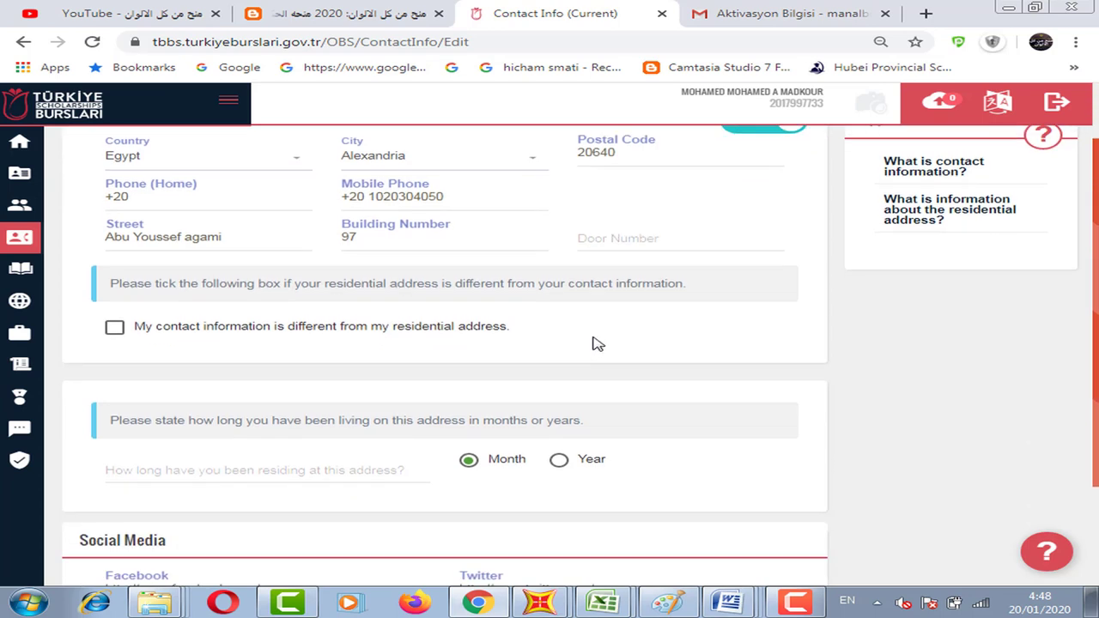
{"action": "scroll", "coordinate": [625, 338], "scroll_direction": "down", "scroll_amount": 1}
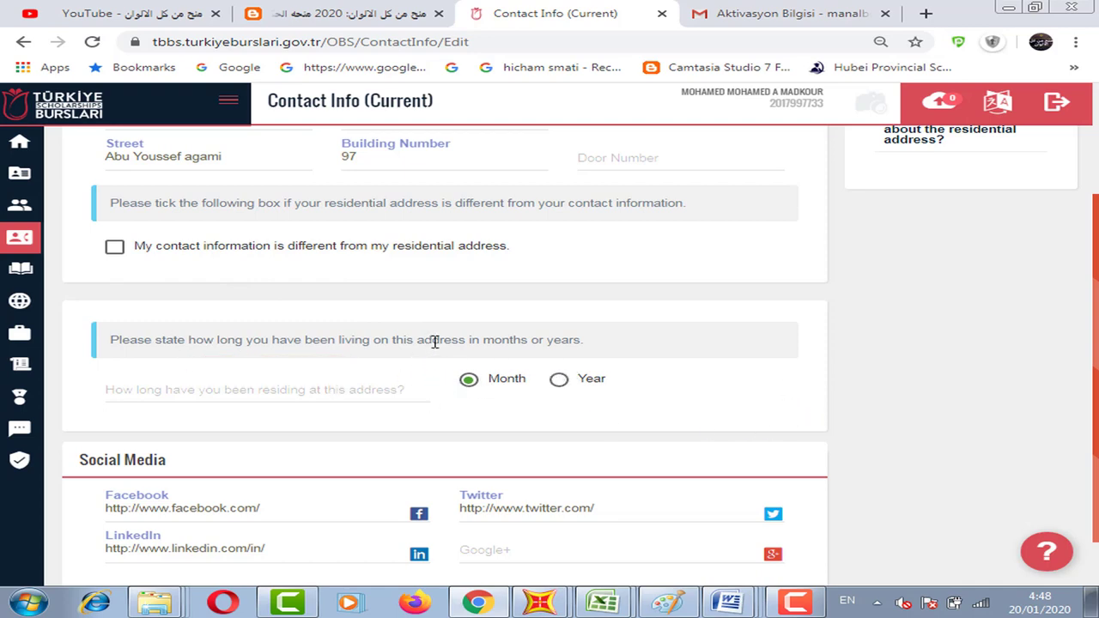
{"action": "scroll", "coordinate": [432, 342], "scroll_direction": "up", "scroll_amount": 2}
{"action": "scroll", "coordinate": [438, 369], "scroll_direction": "down", "scroll_amount": 1}
{"action": "left_click", "coordinate": [230, 468]}
{"action": "left_click", "coordinate": [230, 468]}
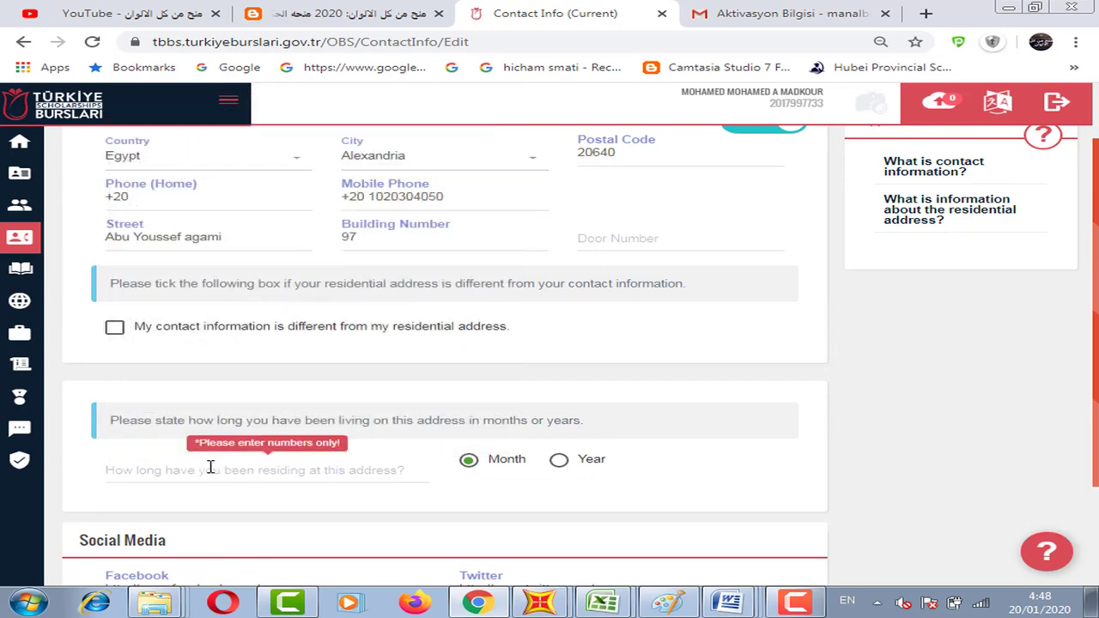
Try the Year and Month options for the length of residence and review the contact form.
{"action": "left_click", "coordinate": [559, 461]}
{"action": "left_click", "coordinate": [470, 461]}
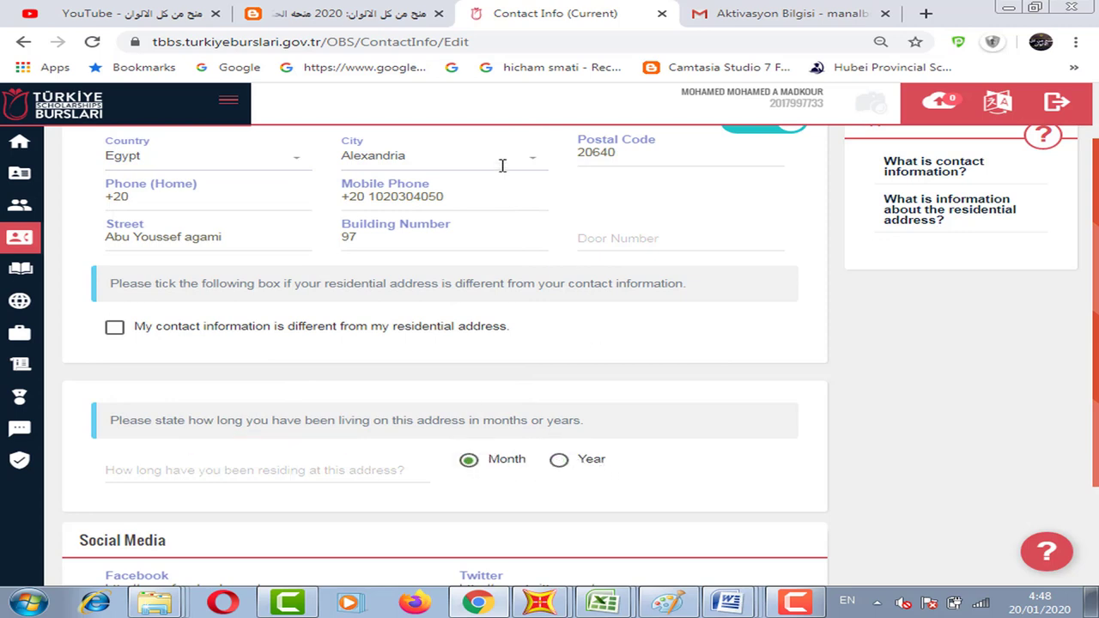
{"action": "scroll", "coordinate": [697, 283], "scroll_direction": "up", "scroll_amount": 1}
{"action": "scroll", "coordinate": [697, 283], "scroll_direction": "up", "scroll_amount": 1}
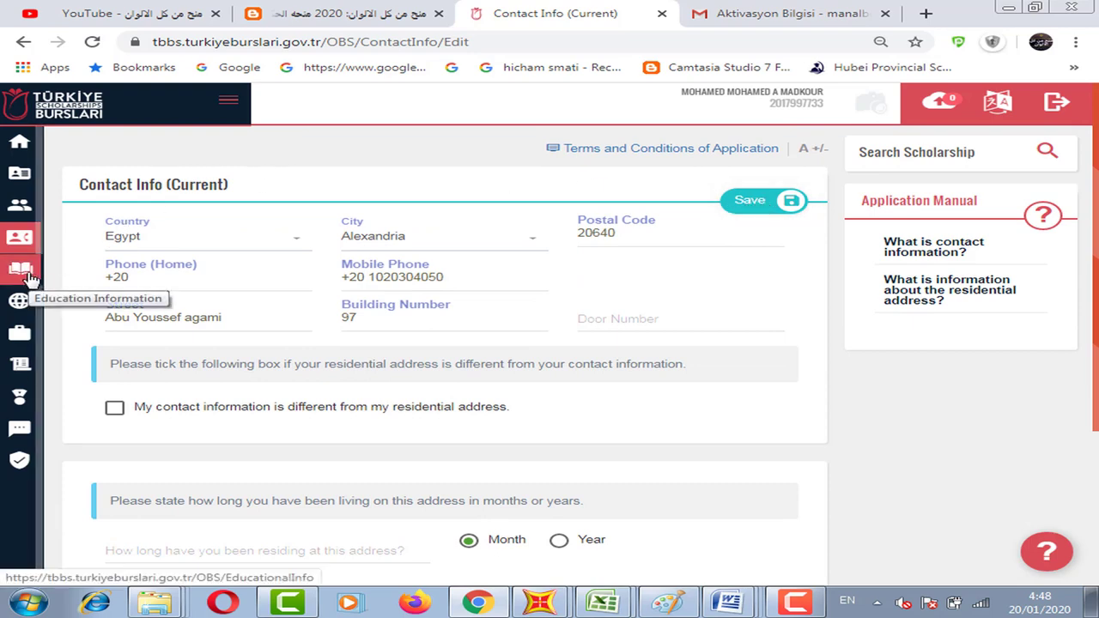
Go to the Education Information section and start a new middle school entry.
{"action": "left_click", "coordinate": [21, 269]}
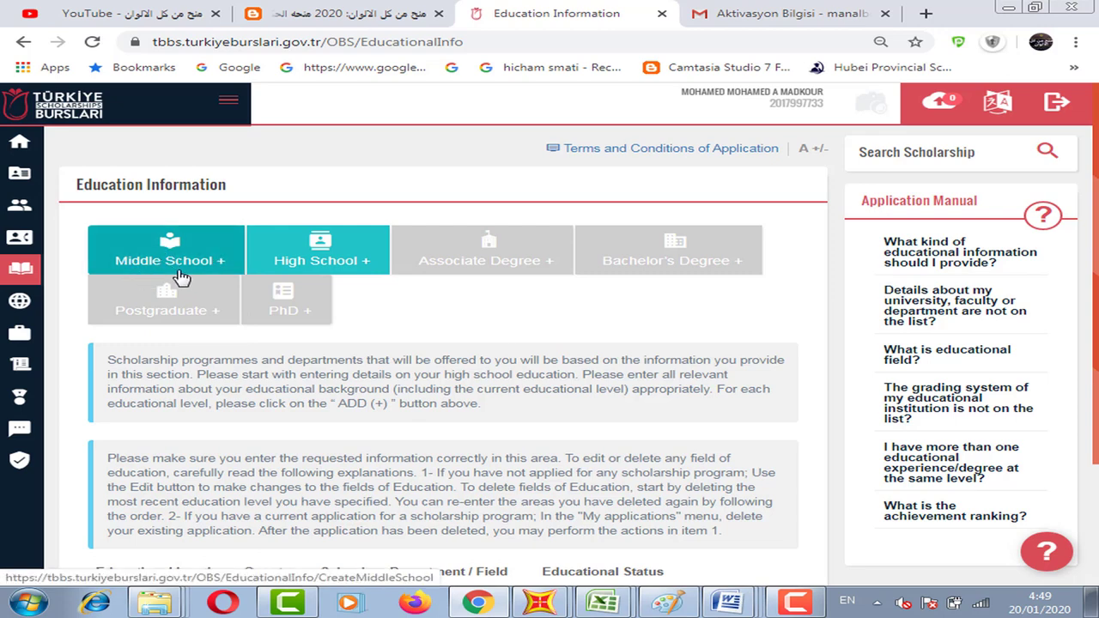
{"action": "scroll", "coordinate": [167, 319], "scroll_direction": "down", "scroll_amount": 1}
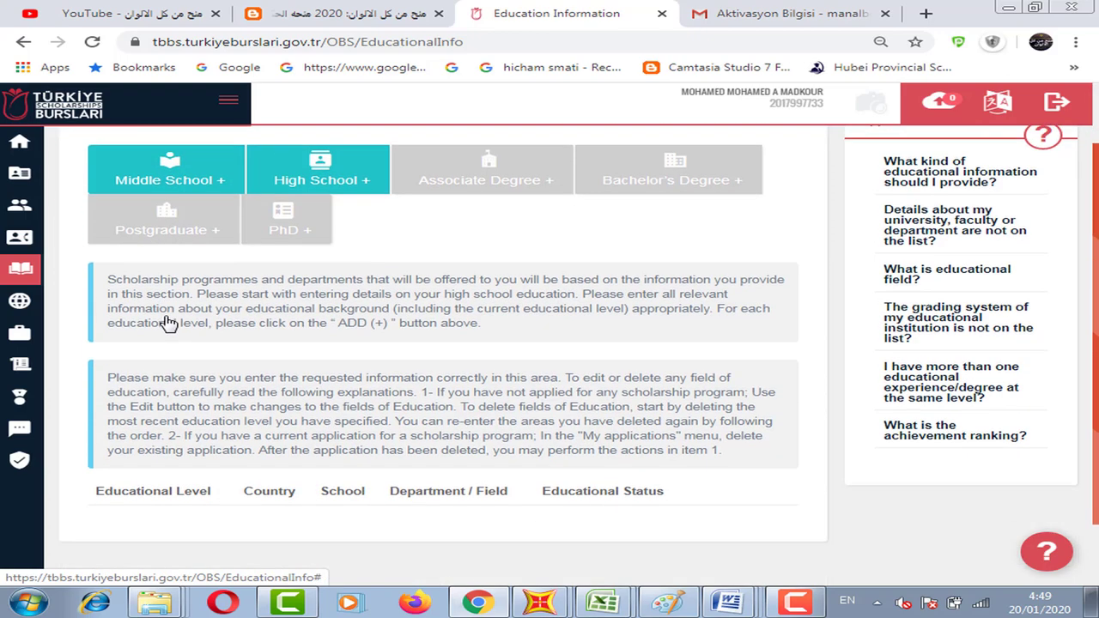
{"action": "left_click", "coordinate": [199, 174]}
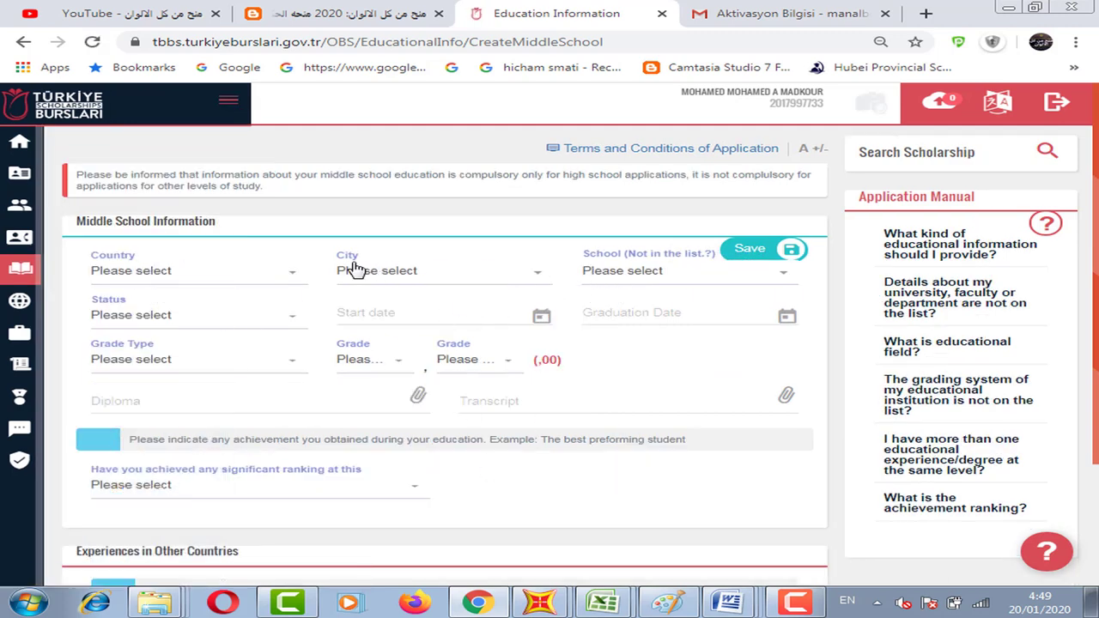
Set the middle school's country to Egypt and its city to Alexandria.
{"action": "left_click", "coordinate": [663, 273]}
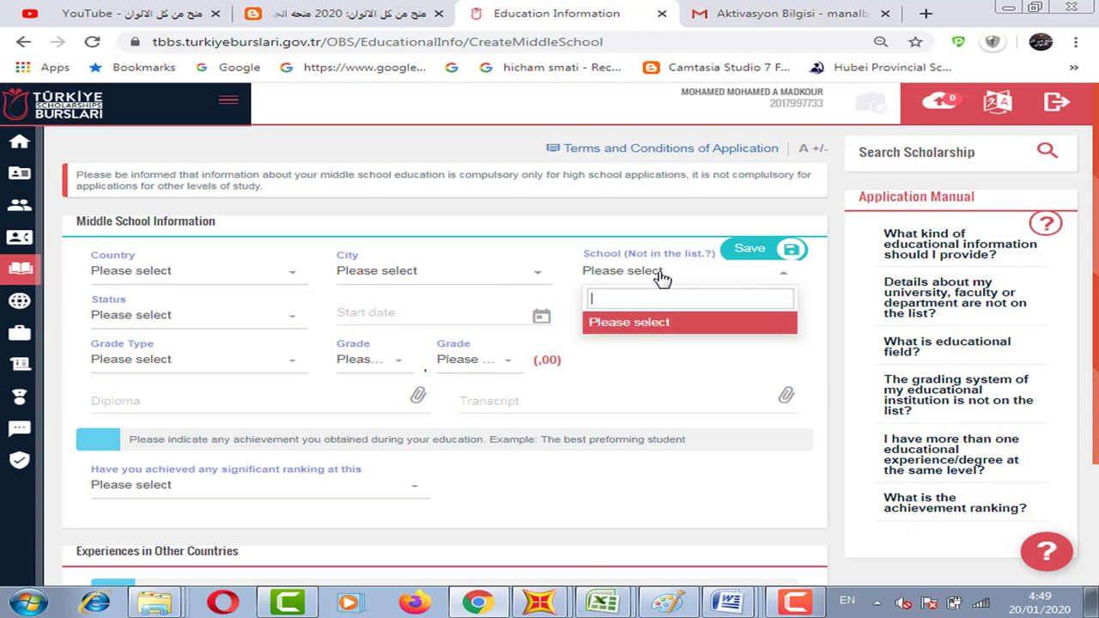
{"action": "left_click", "coordinate": [215, 279]}
{"action": "type", "text": "e"}
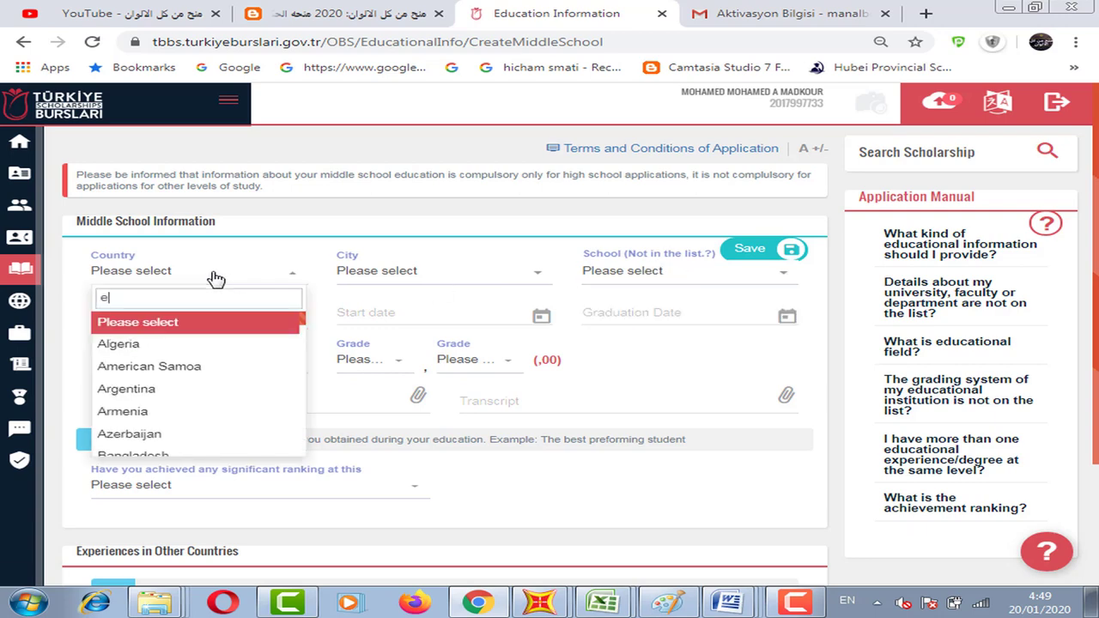
{"action": "type", "text": "gypt"}
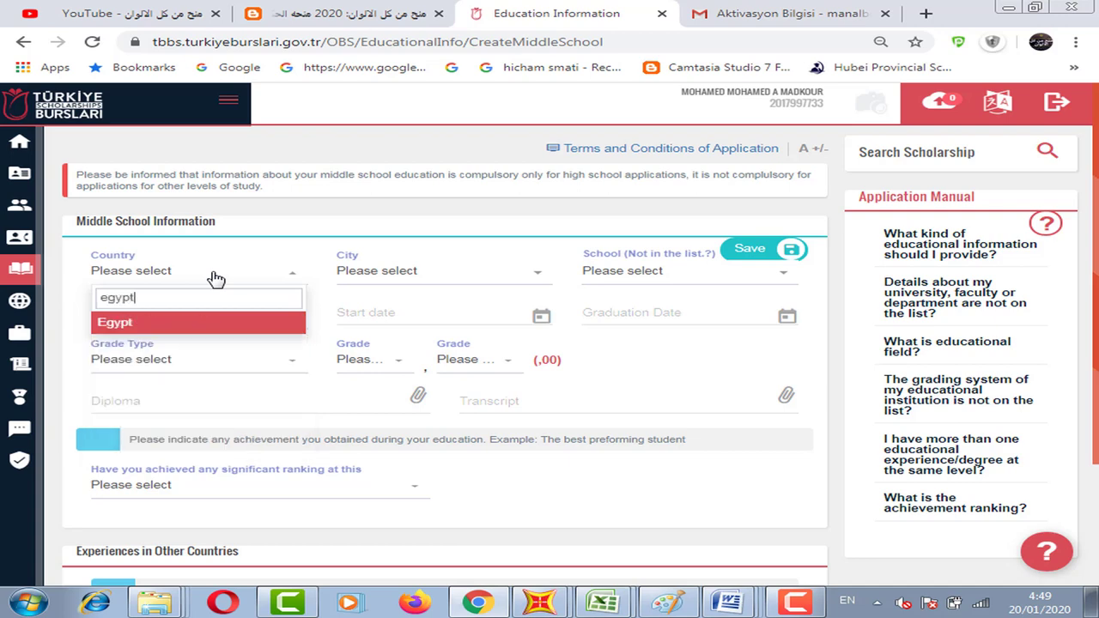
{"action": "left_click", "coordinate": [171, 327]}
{"action": "left_click", "coordinate": [485, 283]}
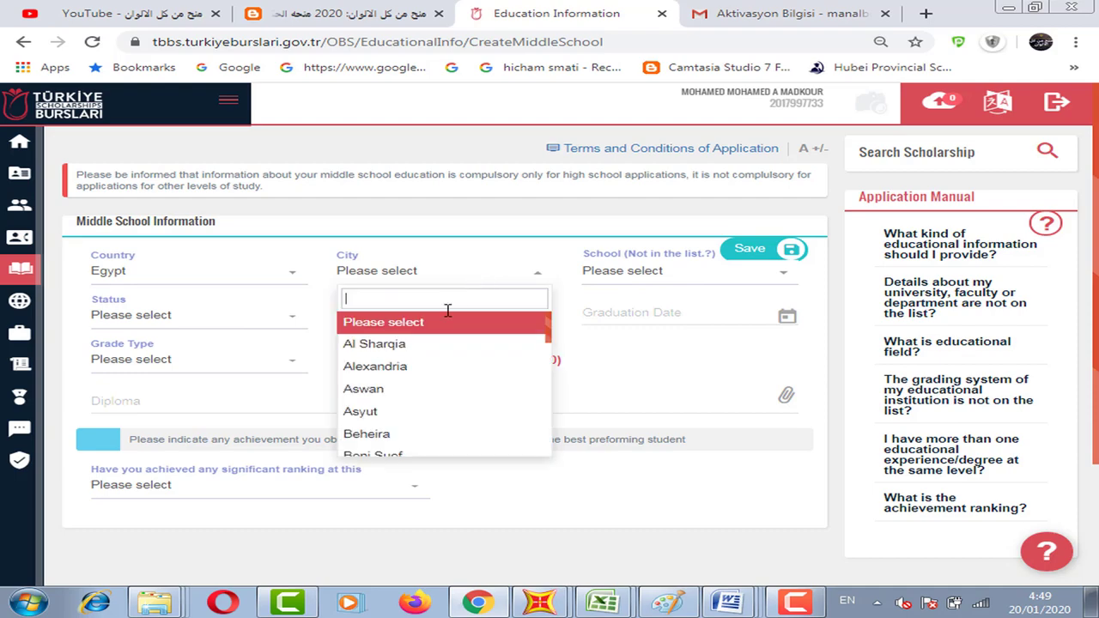
{"action": "left_click", "coordinate": [401, 362]}
Look through the schools offered for Alexandria without choosing one.
{"action": "left_click", "coordinate": [627, 270]}
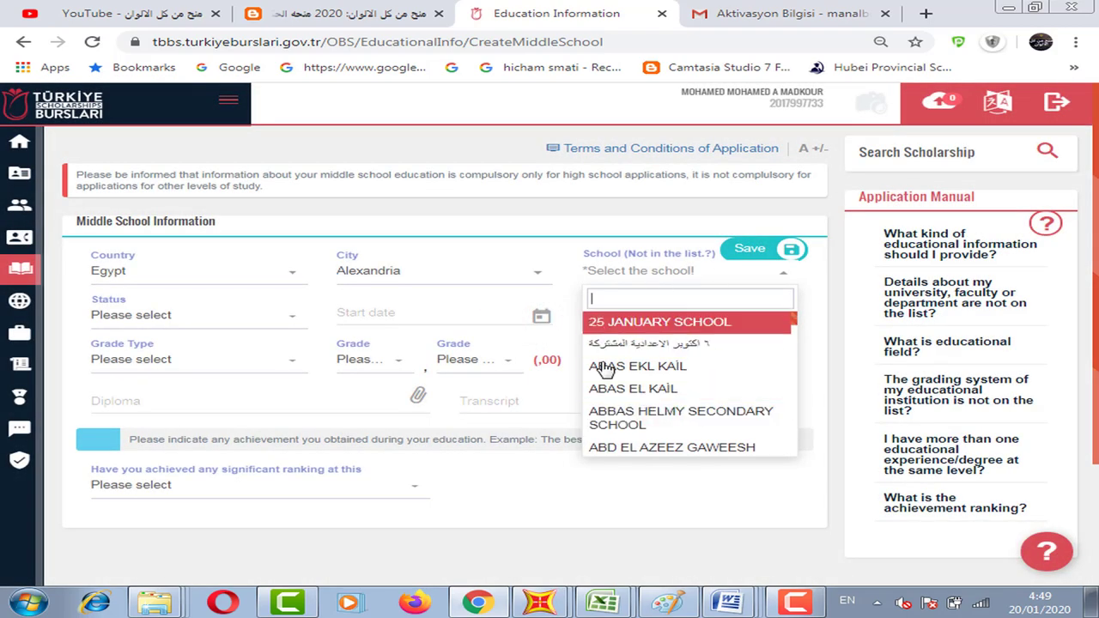
{"action": "scroll", "coordinate": [610, 335], "scroll_direction": "down", "scroll_amount": 2}
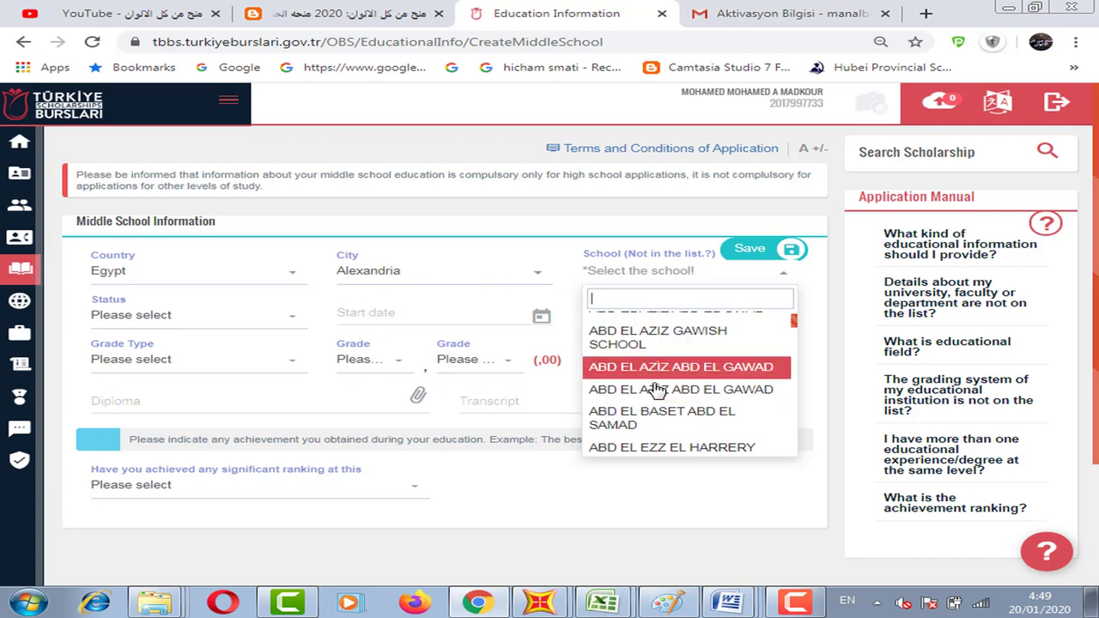
{"action": "left_click", "coordinate": [664, 533]}
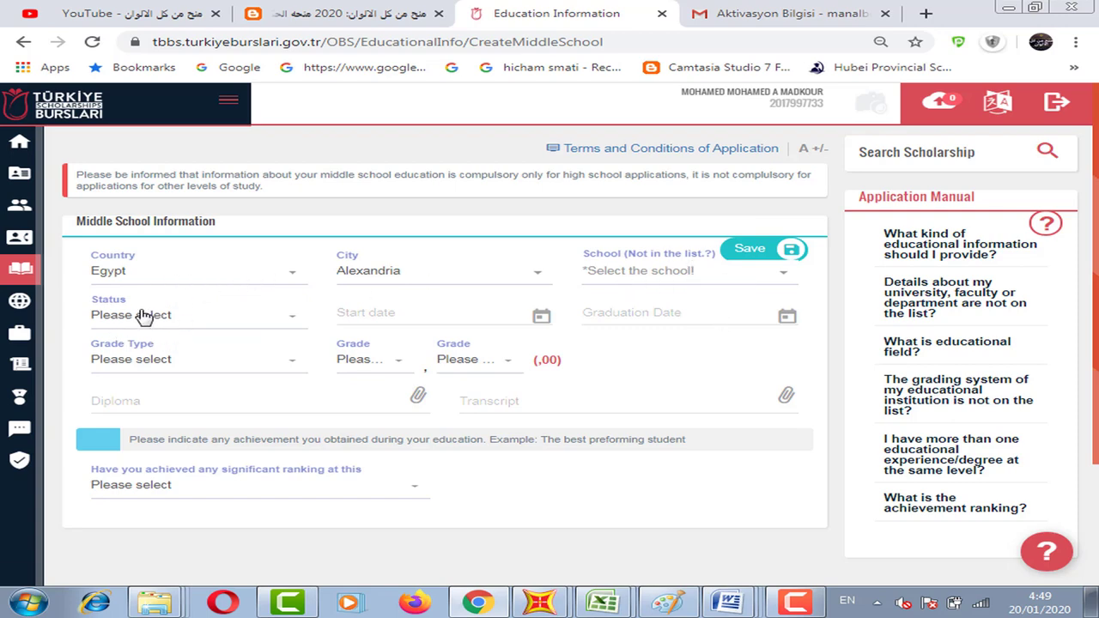
Set the middle school status to Graduate and the grade type to 100.
{"action": "left_click", "coordinate": [182, 315]}
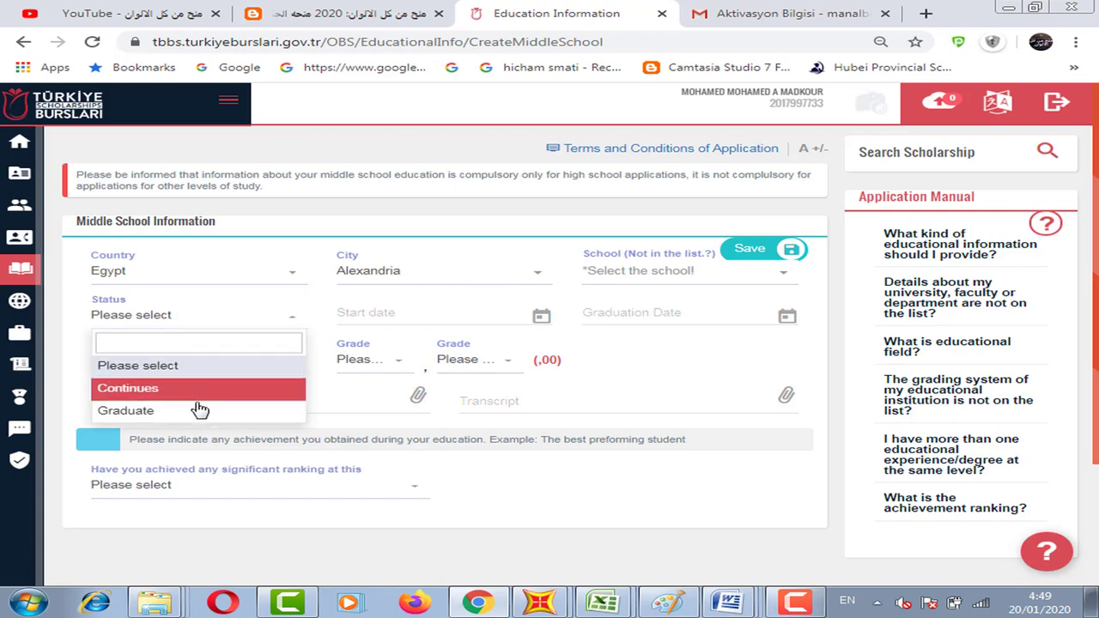
{"action": "left_click", "coordinate": [165, 416]}
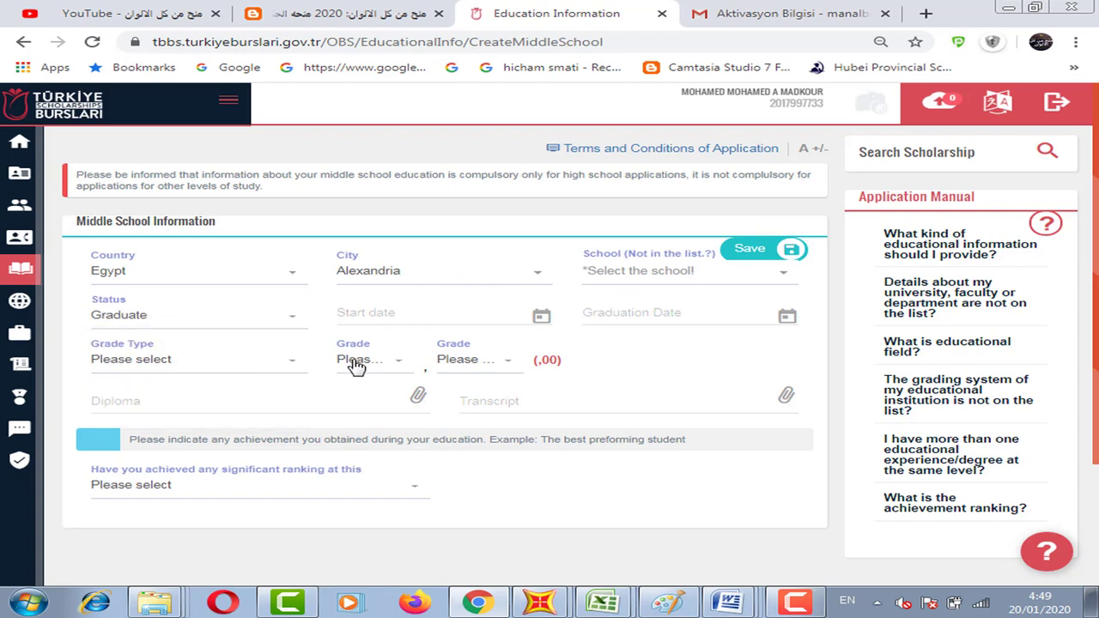
{"action": "left_click", "coordinate": [200, 360]}
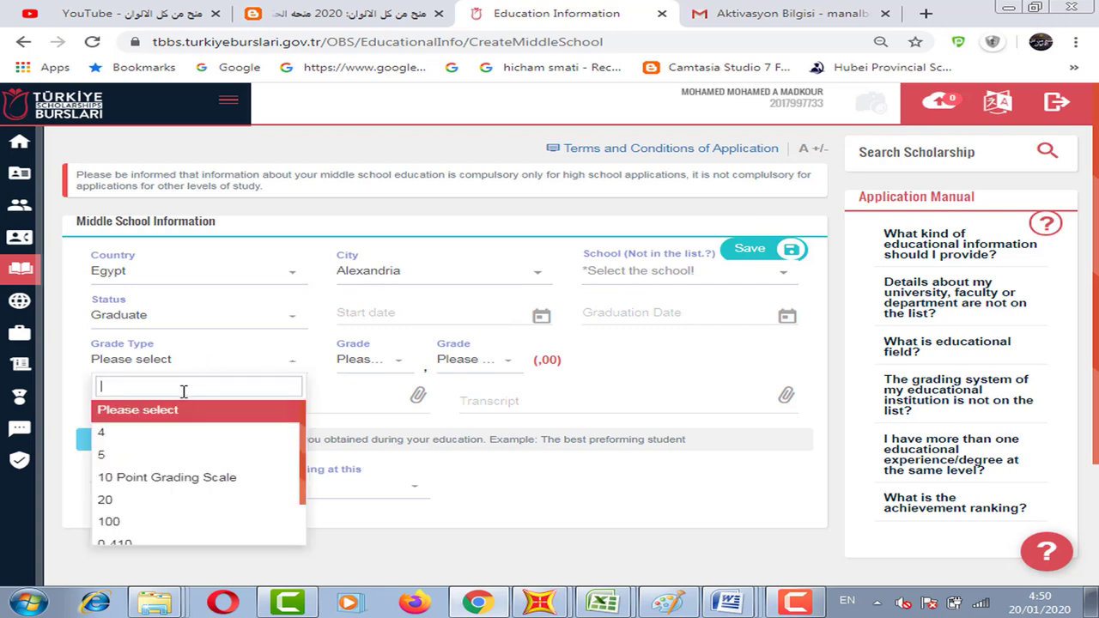
{"action": "scroll", "coordinate": [158, 494], "scroll_direction": "down", "scroll_amount": 1}
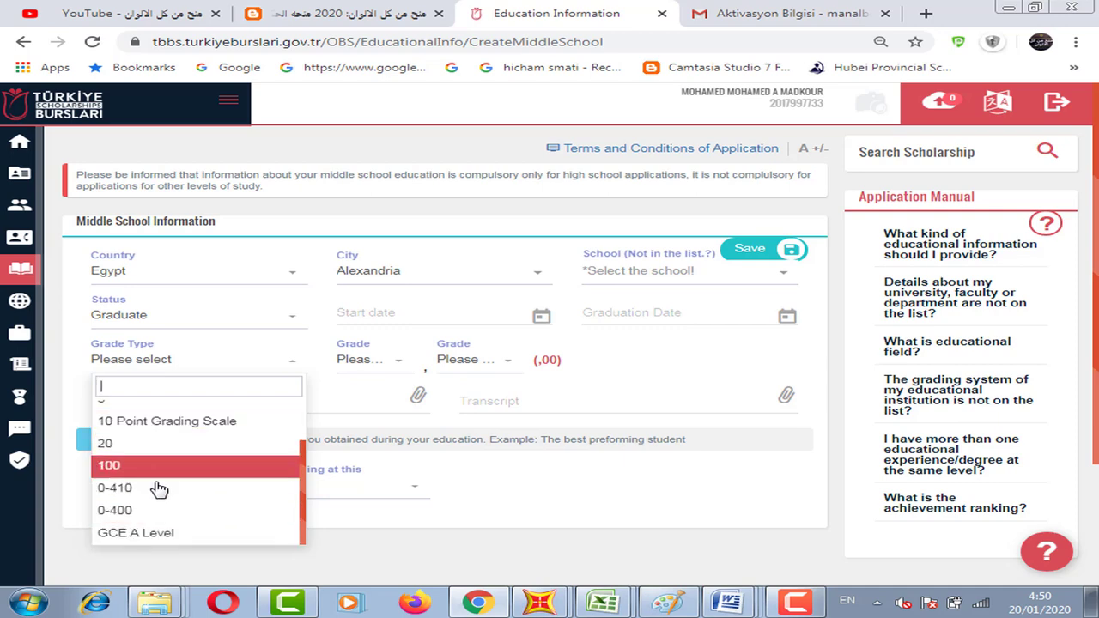
{"action": "scroll", "coordinate": [161, 442], "scroll_direction": "up", "scroll_amount": 1}
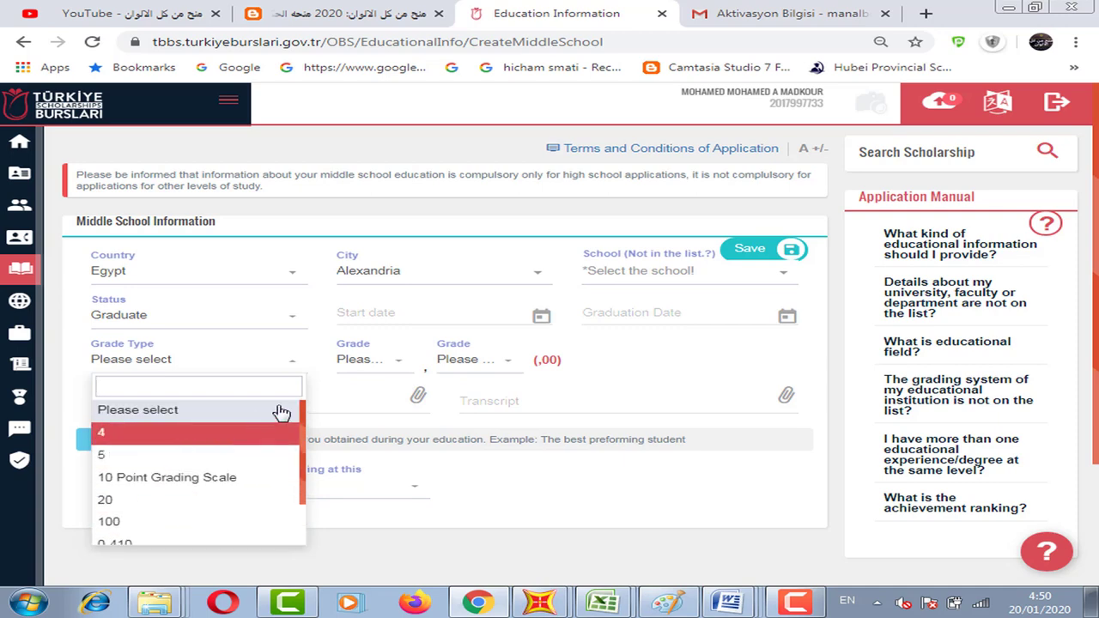
{"action": "scroll", "coordinate": [136, 506], "scroll_direction": "down", "scroll_amount": 1}
{"action": "scroll", "coordinate": [135, 507], "scroll_direction": "down", "scroll_amount": 1}
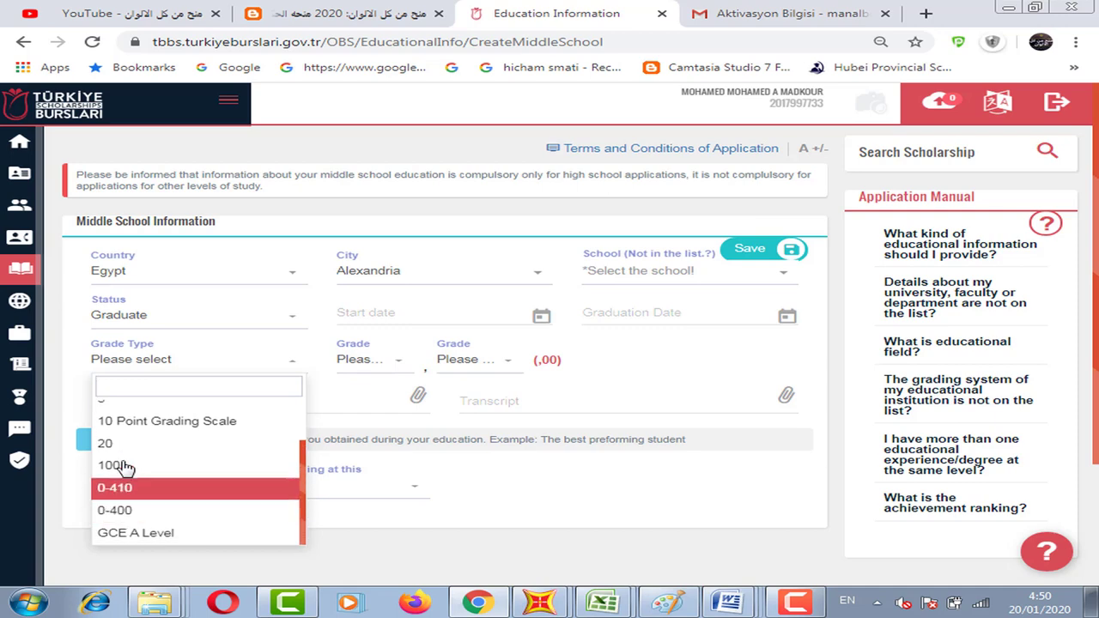
{"action": "left_click", "coordinate": [108, 465]}
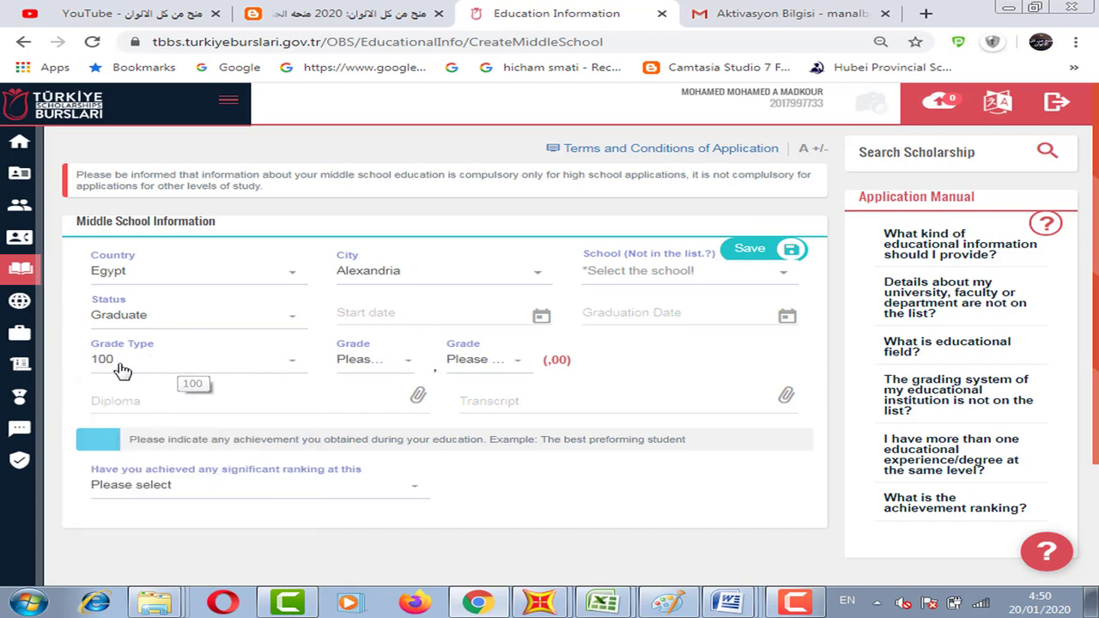
Set the middle school grade to 95 with 87 as its decimal part.
{"action": "left_click", "coordinate": [379, 362]}
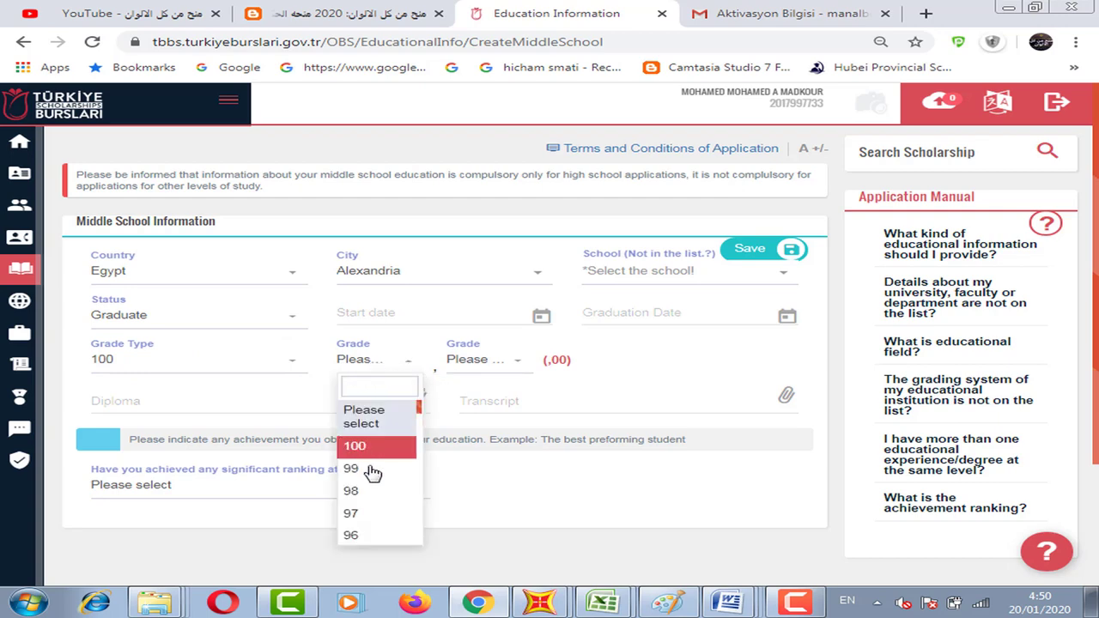
{"action": "scroll", "coordinate": [356, 485], "scroll_direction": "down", "scroll_amount": 2}
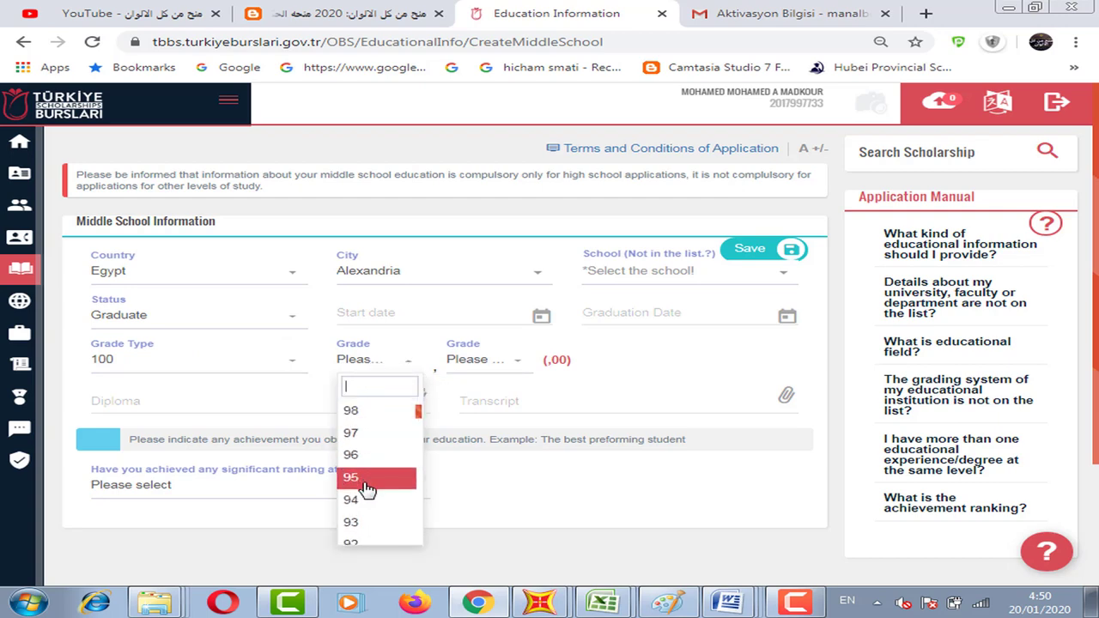
{"action": "left_click", "coordinate": [368, 479]}
{"action": "left_click", "coordinate": [471, 359]}
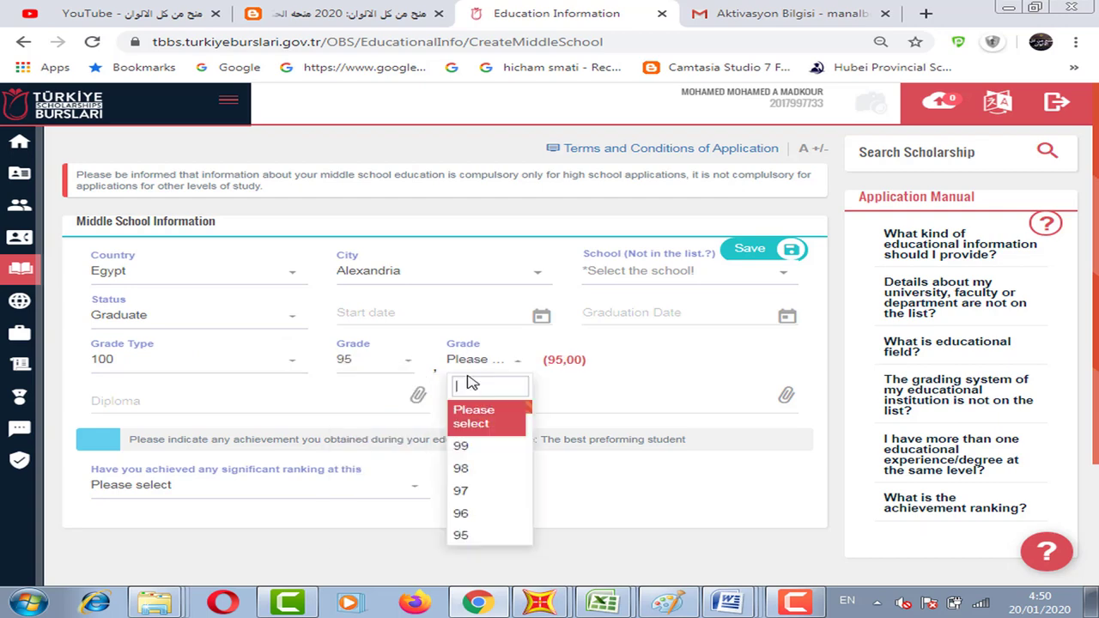
{"action": "scroll", "coordinate": [486, 478], "scroll_direction": "down", "scroll_amount": 3}
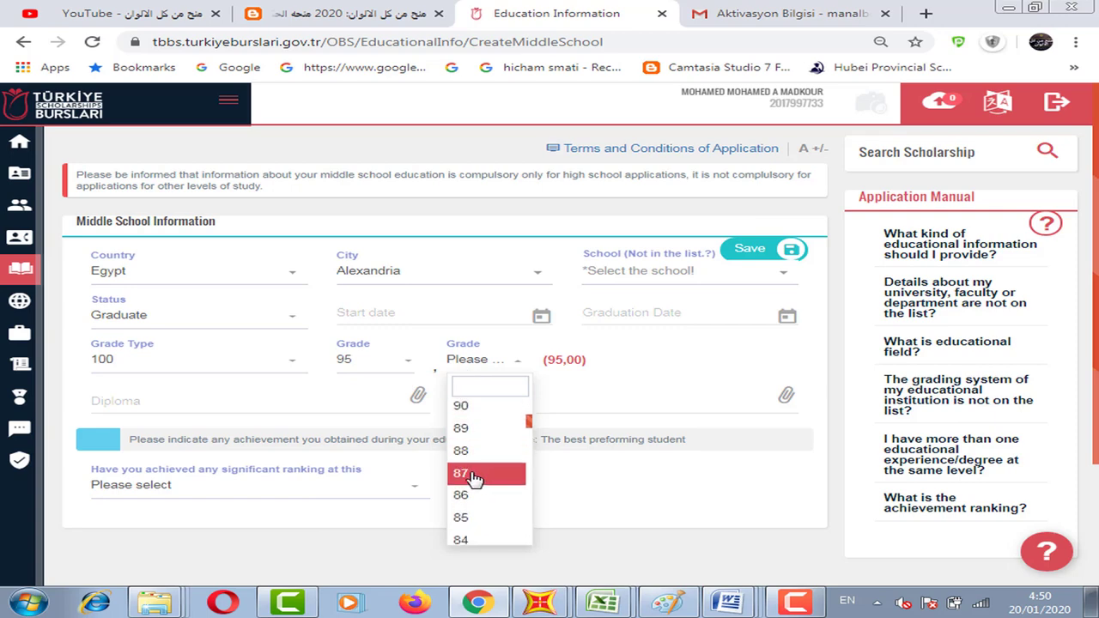
{"action": "left_click", "coordinate": [483, 471]}
{"action": "left_click_drag", "start_coordinate": [444, 376], "coordinate": [436, 369]}
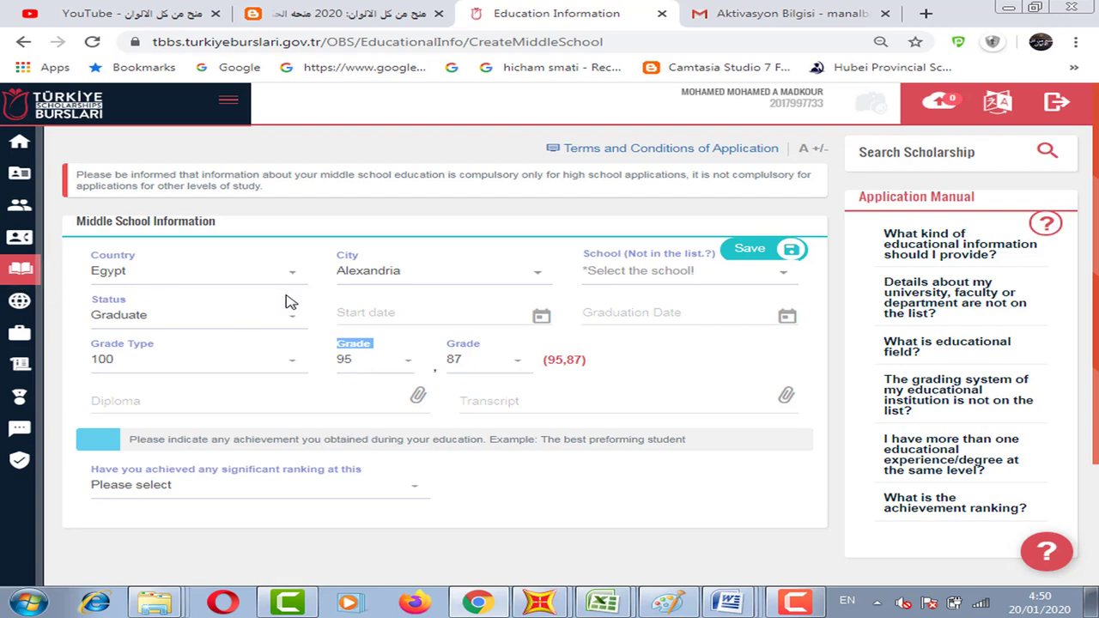
Leave the middle school form unsaved and open the high school entry form to examine its fields.
{"action": "scroll", "coordinate": [677, 287], "scroll_direction": "down", "scroll_amount": 2}
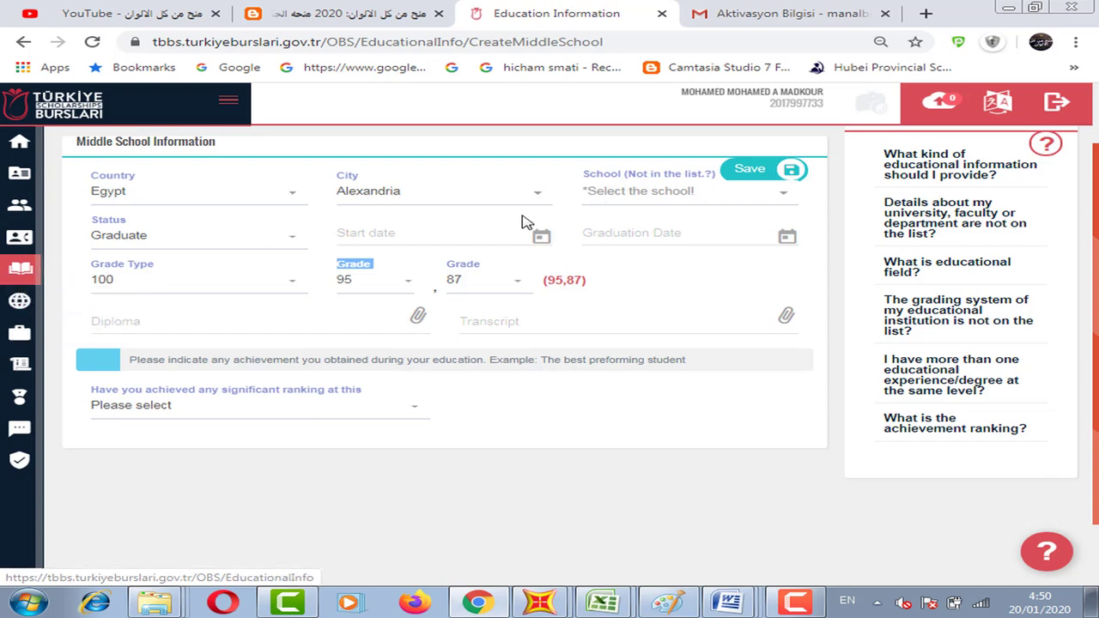
{"action": "left_click", "coordinate": [19, 268]}
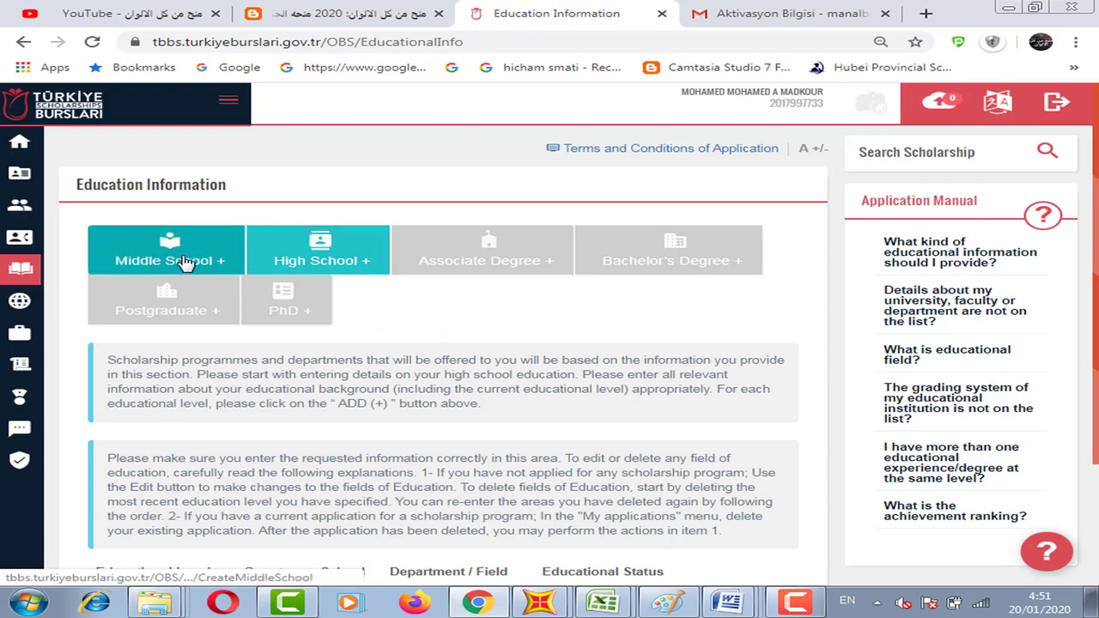
{"action": "left_click", "coordinate": [319, 254]}
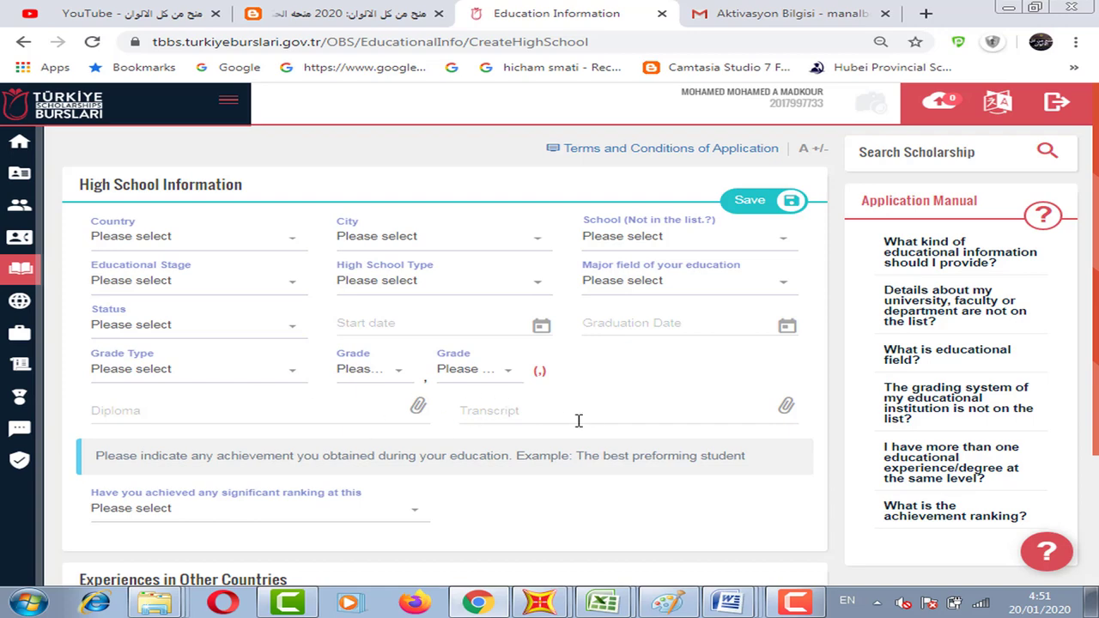
{"action": "scroll", "coordinate": [554, 410], "scroll_direction": "down", "scroll_amount": 2}
{"action": "scroll", "coordinate": [530, 397], "scroll_direction": "up", "scroll_amount": 2}
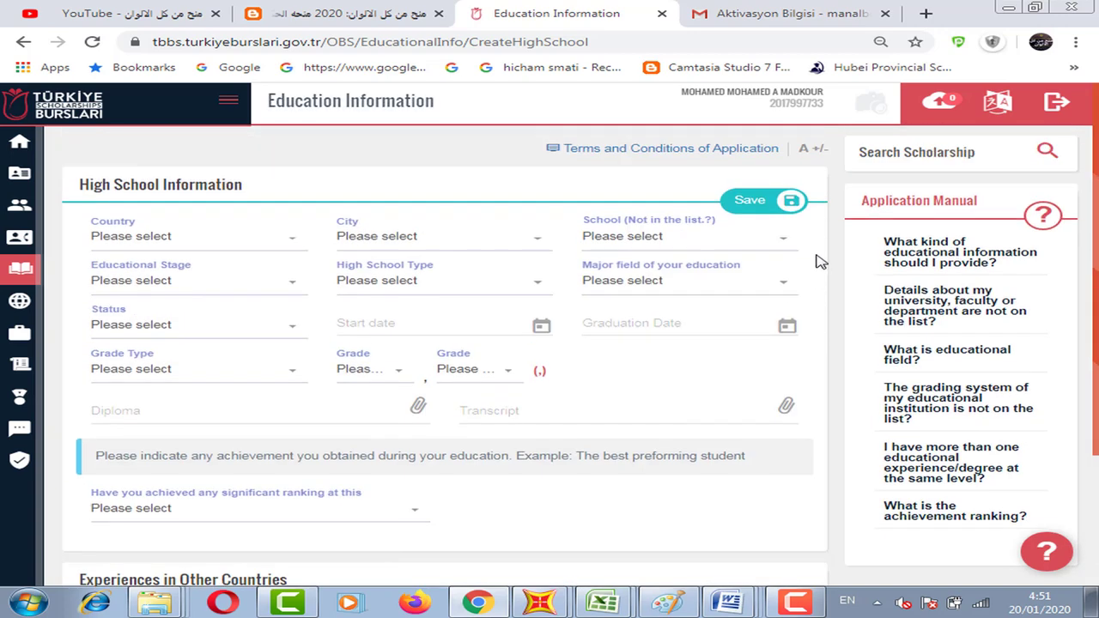
Try to save the empty high school form and go back to the Education Information overview.
{"action": "left_click", "coordinate": [759, 204]}
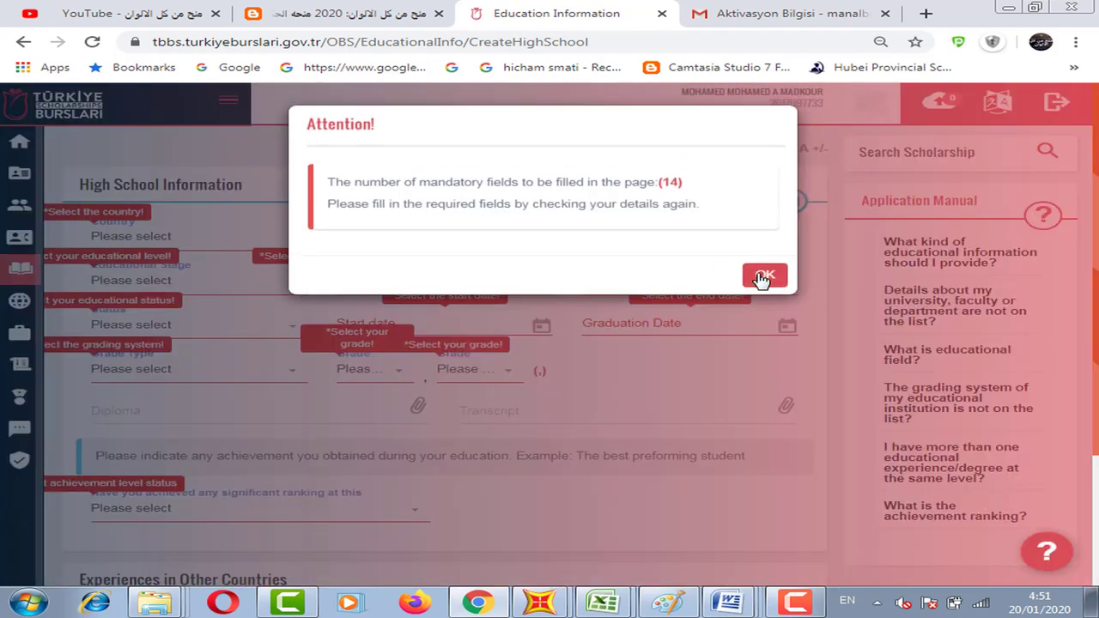
{"action": "left_click", "coordinate": [765, 280]}
{"action": "left_click", "coordinate": [38, 269]}
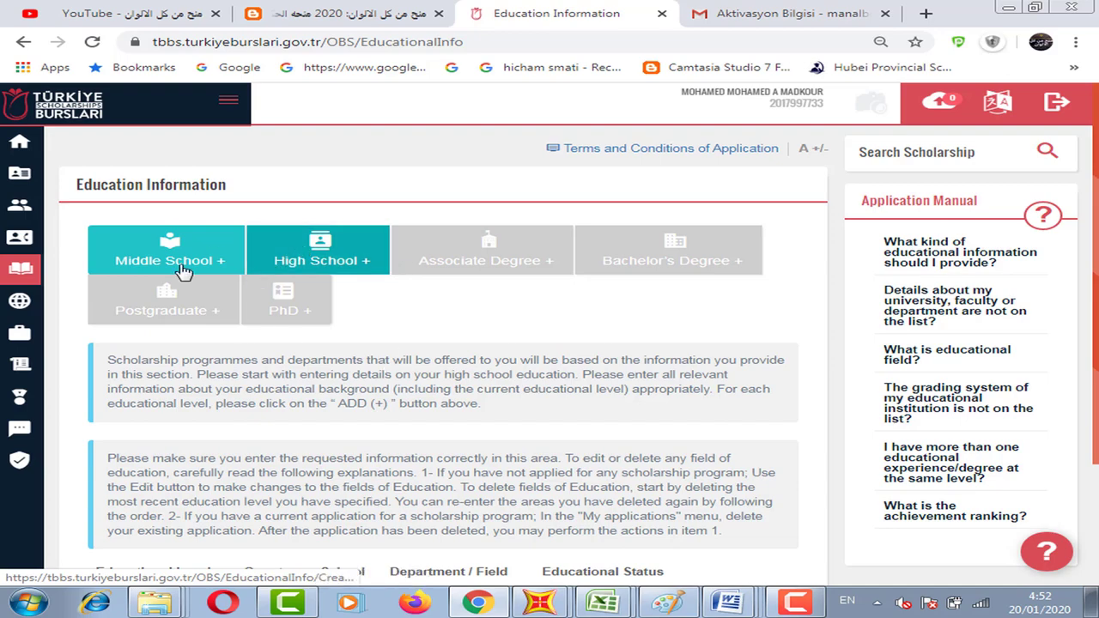
{"action": "scroll", "coordinate": [435, 215], "scroll_direction": "down", "scroll_amount": 2}
{"action": "scroll", "coordinate": [435, 215], "scroll_direction": "up", "scroll_amount": 2}
Open the language skills section and set Native Language to Arabic.
{"action": "left_click", "coordinate": [15, 296]}
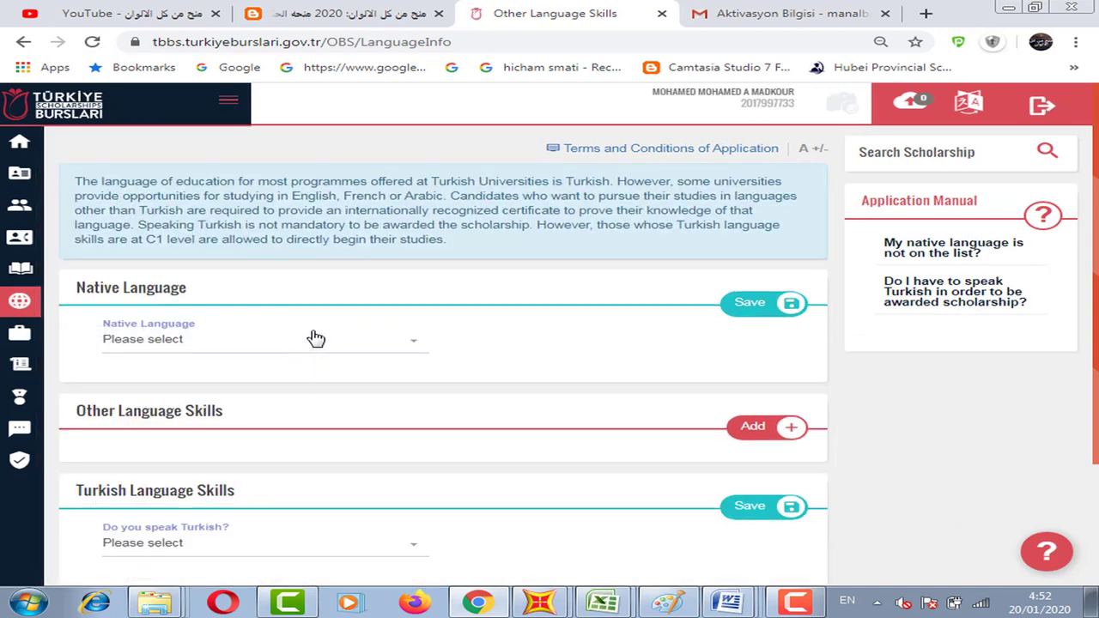
{"action": "left_click", "coordinate": [308, 350]}
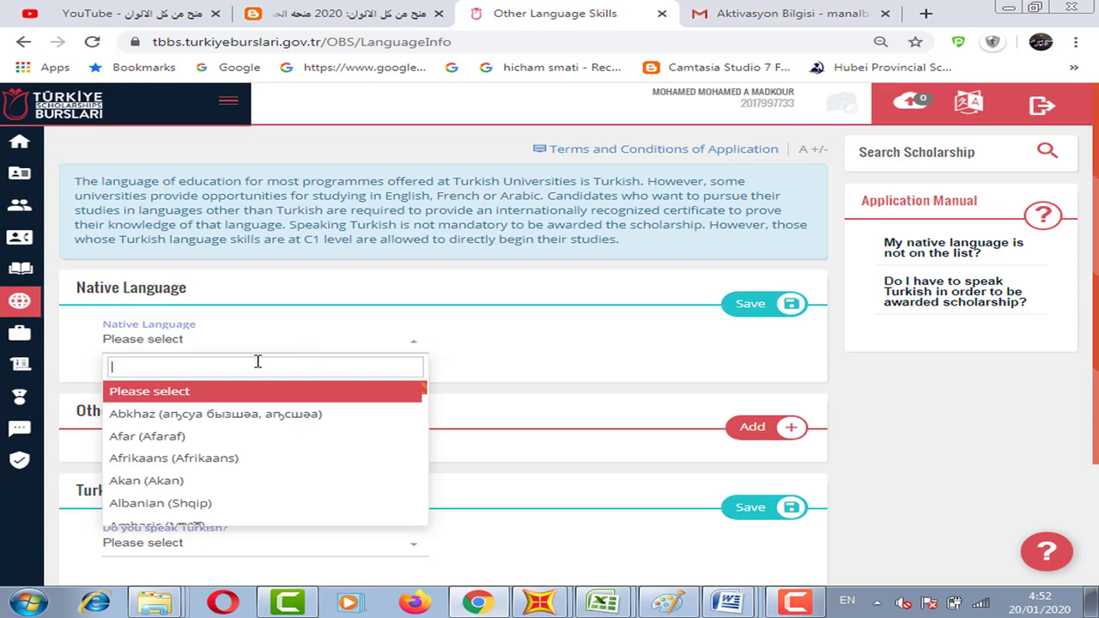
{"action": "scroll", "coordinate": [182, 418], "scroll_direction": "down", "scroll_amount": 3}
{"action": "left_click", "coordinate": [168, 470]}
{"action": "scroll", "coordinate": [258, 368], "scroll_direction": "down", "scroll_amount": 1}
{"action": "scroll", "coordinate": [256, 368], "scroll_direction": "down", "scroll_amount": 2}
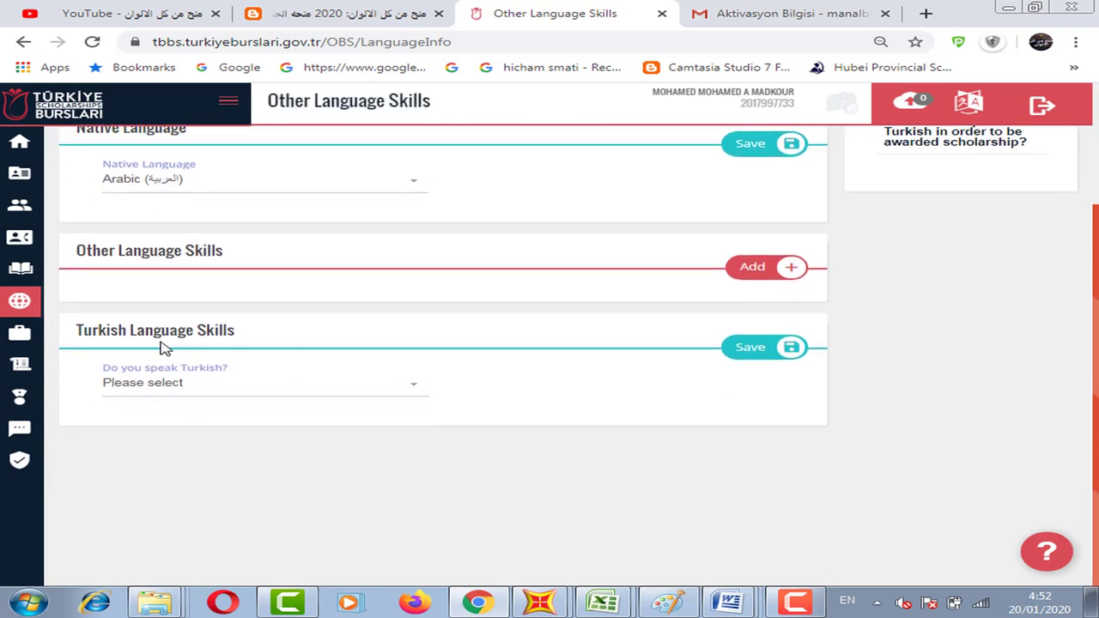
Answer "Do you speak Turkish?" with No and open a new entry for Other Language Skills.
{"action": "left_click", "coordinate": [206, 386]}
{"action": "left_click", "coordinate": [206, 387]}
{"action": "left_click", "coordinate": [261, 390]}
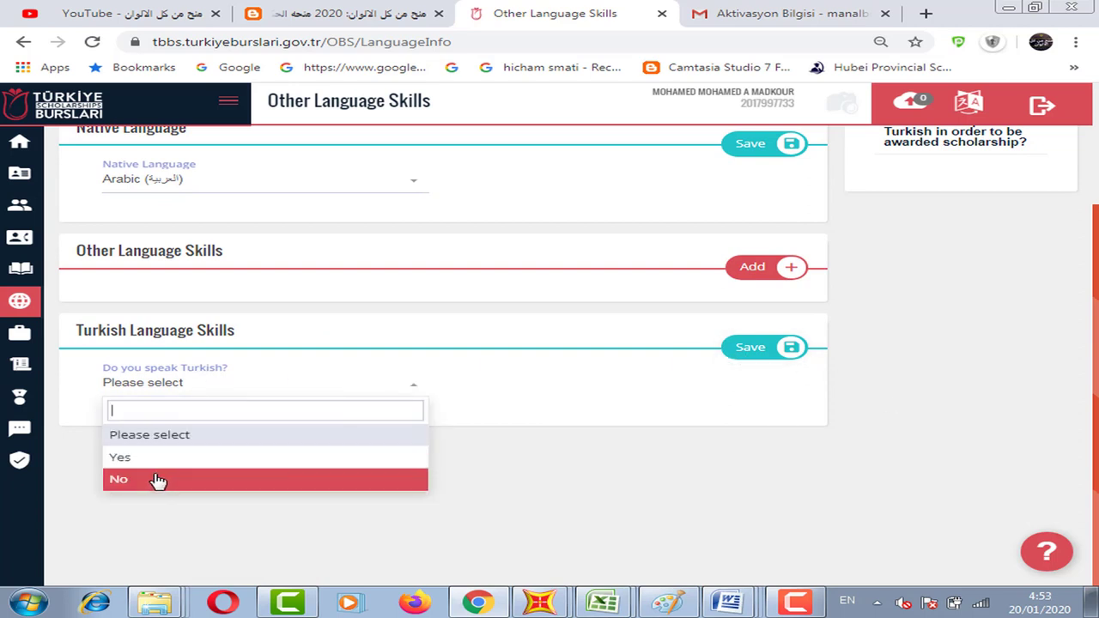
{"action": "left_click", "coordinate": [158, 479]}
{"action": "left_click", "coordinate": [748, 275]}
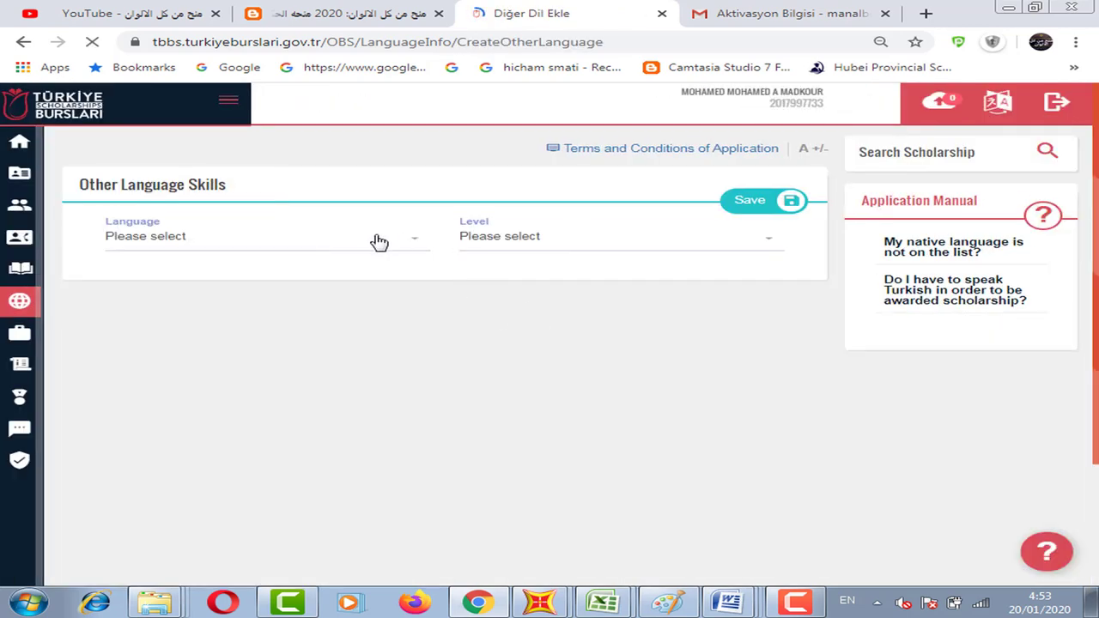
Examine the Language and Level options in the Other Language Skills form without choosing any.
{"action": "left_click", "coordinate": [379, 242]}
{"action": "scroll", "coordinate": [176, 342], "scroll_direction": "down", "scroll_amount": 1}
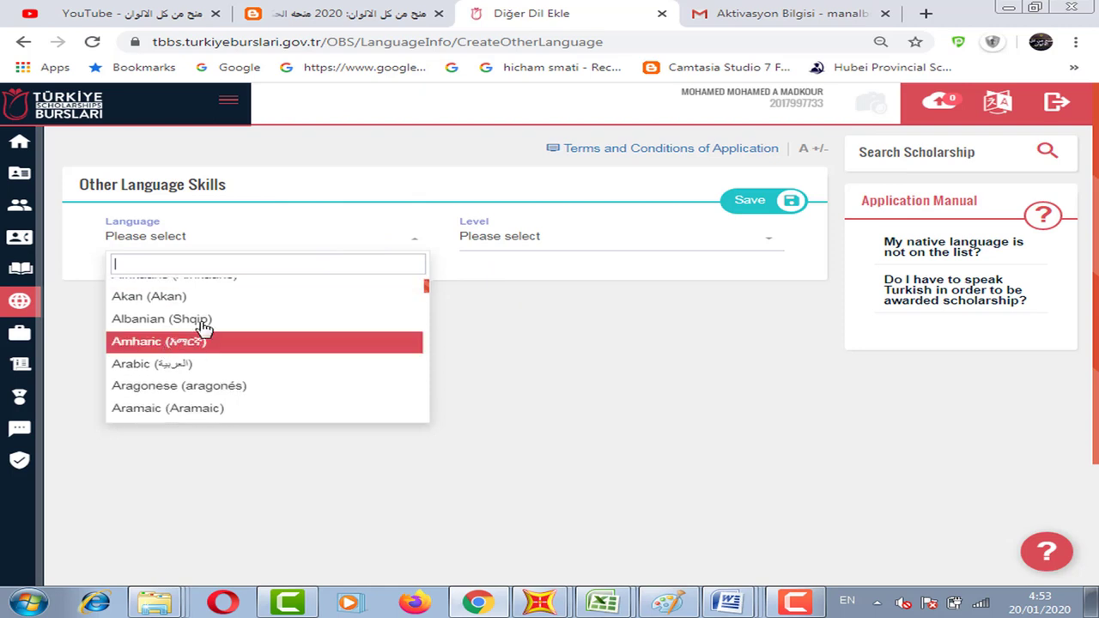
{"action": "left_click", "coordinate": [581, 267]}
{"action": "left_click", "coordinate": [572, 238]}
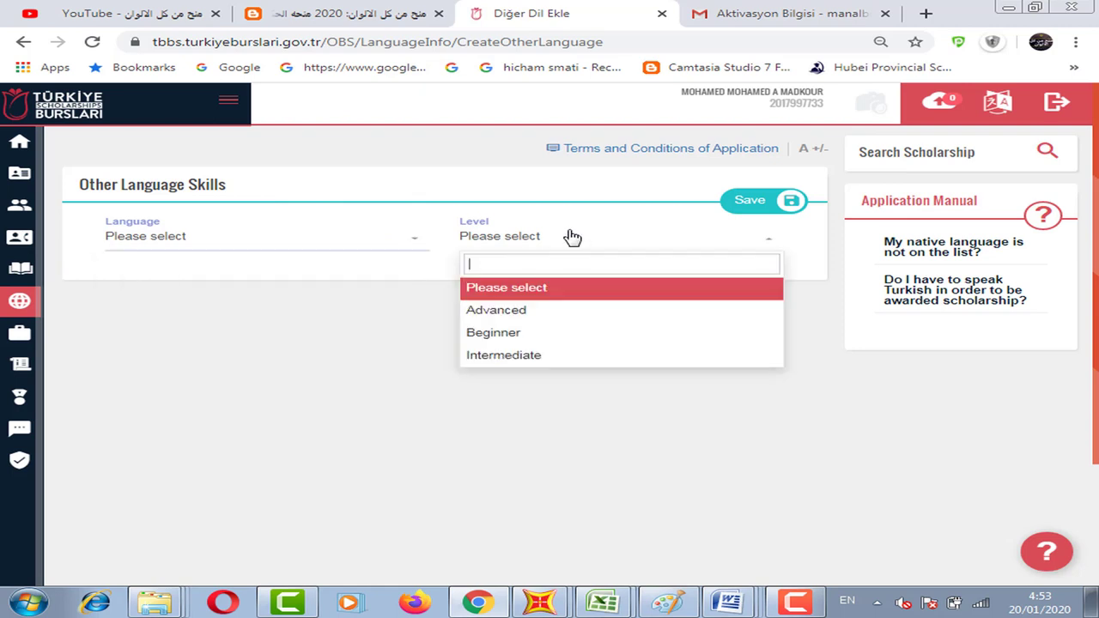
{"action": "left_click", "coordinate": [296, 238]}
{"action": "left_click", "coordinate": [527, 339]}
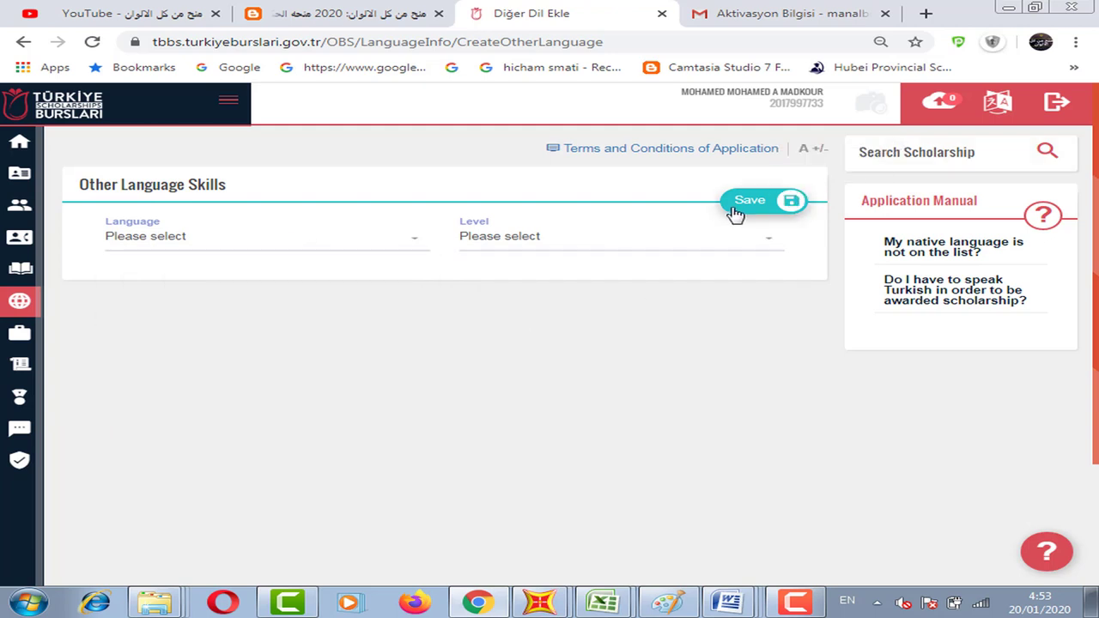
{"action": "scroll", "coordinate": [335, 283], "scroll_direction": "down", "scroll_amount": 1}
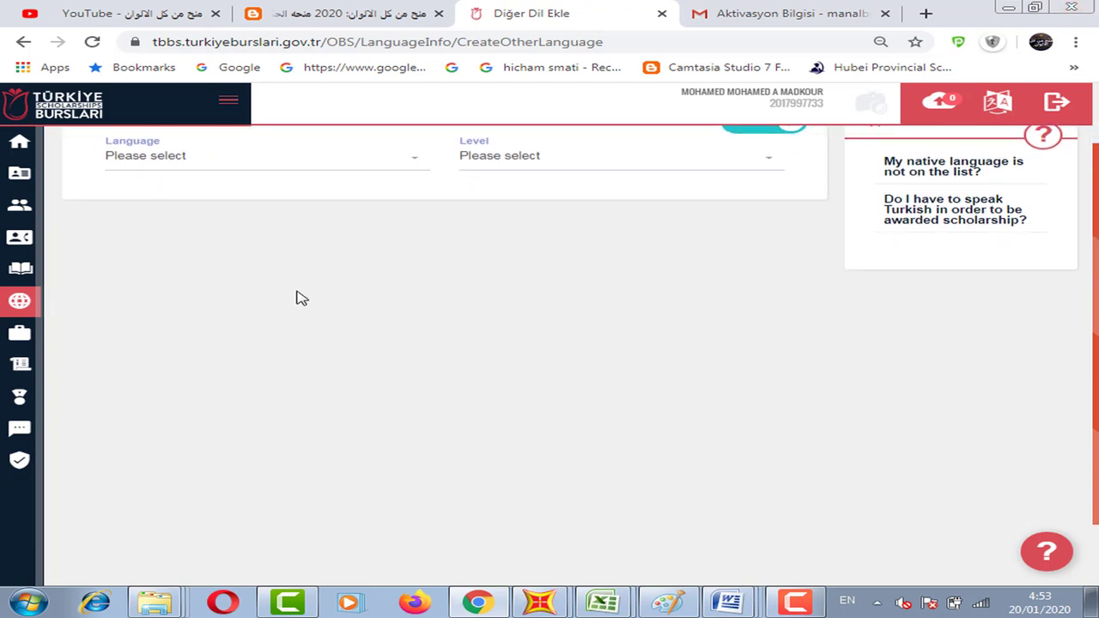
{"action": "scroll", "coordinate": [310, 304], "scroll_direction": "up", "scroll_amount": 1}
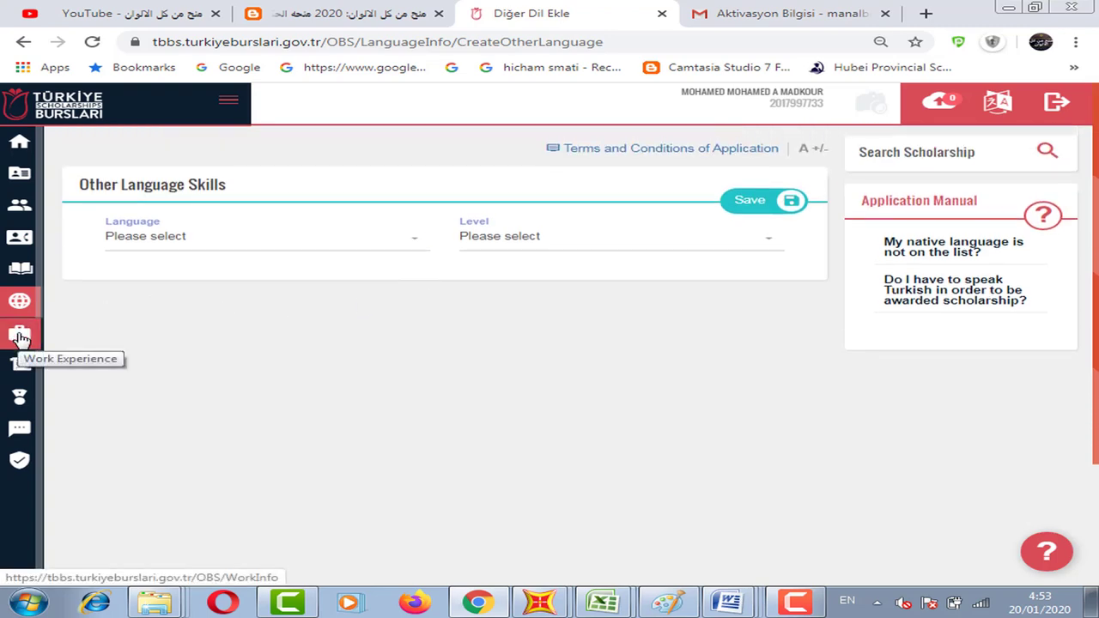
Open a new entry in the Work Experience section and examine its Employment Status options and job responsibilities field.
{"action": "left_click", "coordinate": [20, 337]}
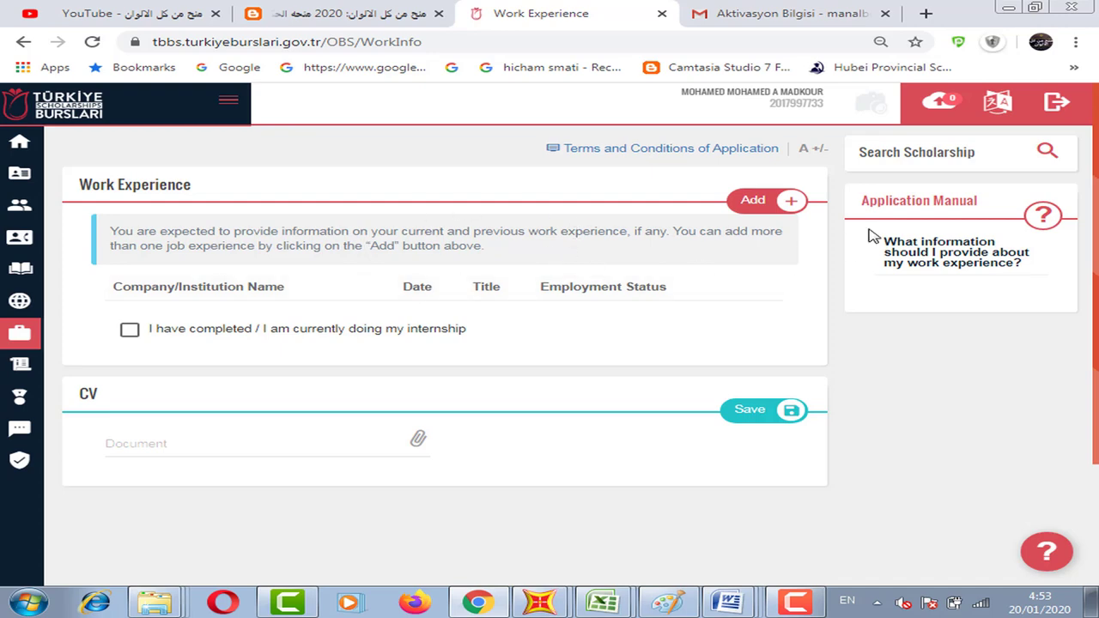
{"action": "left_click", "coordinate": [756, 205]}
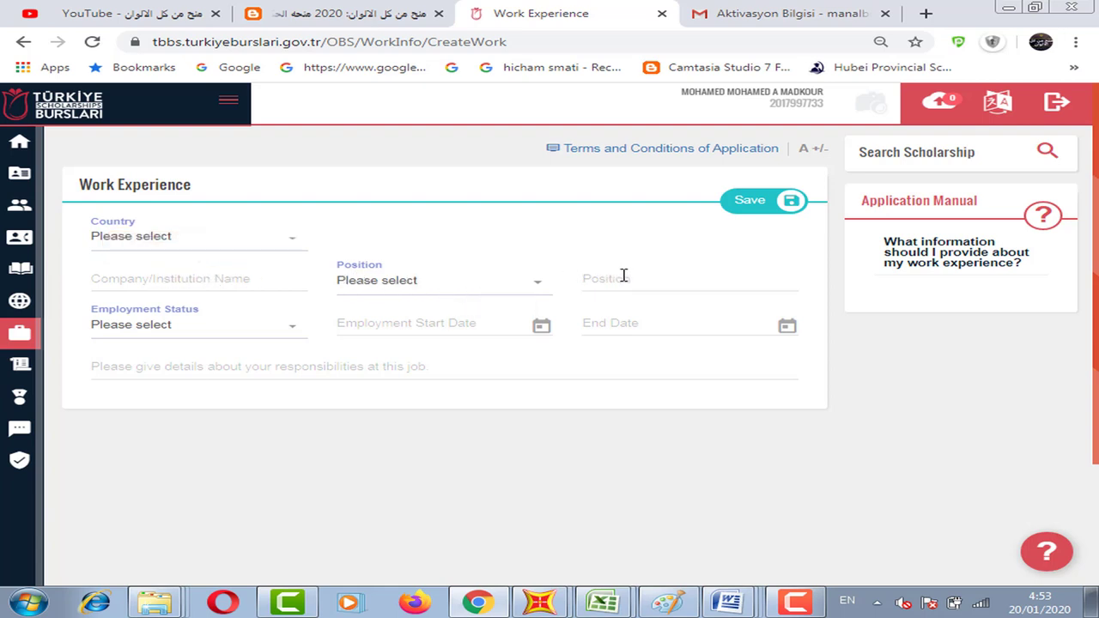
{"action": "left_click", "coordinate": [244, 330]}
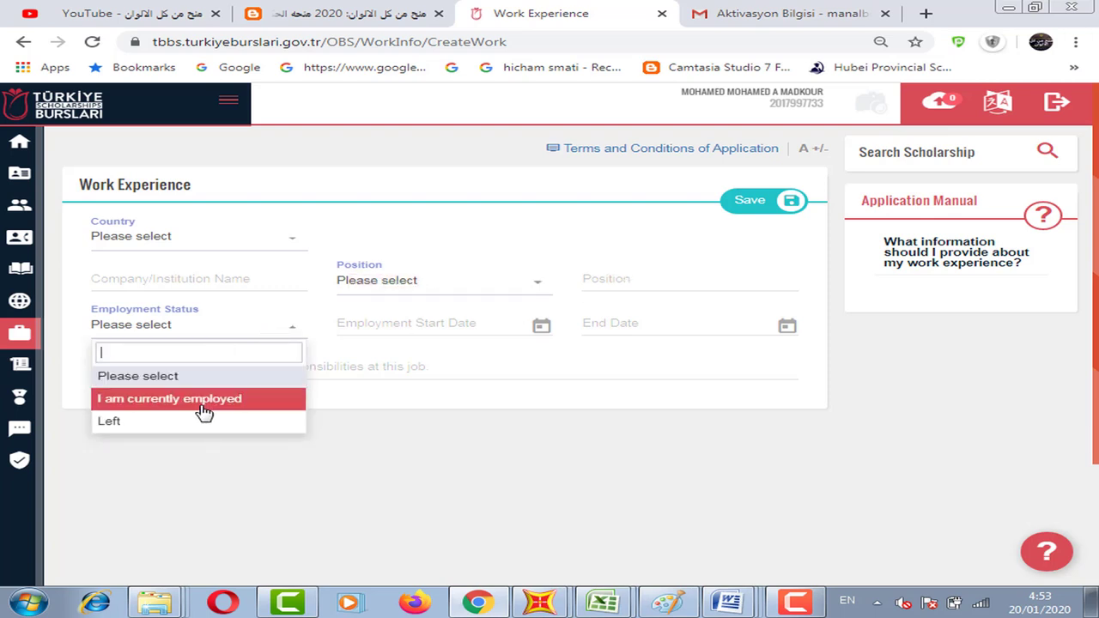
{"action": "left_click", "coordinate": [262, 468]}
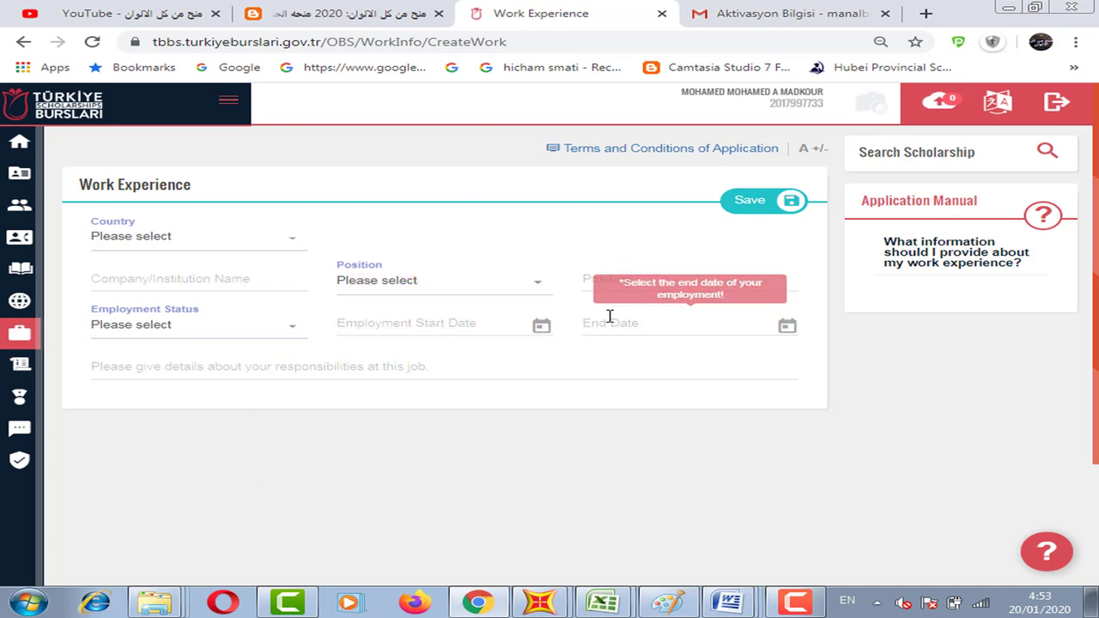
{"action": "left_click", "coordinate": [289, 364]}
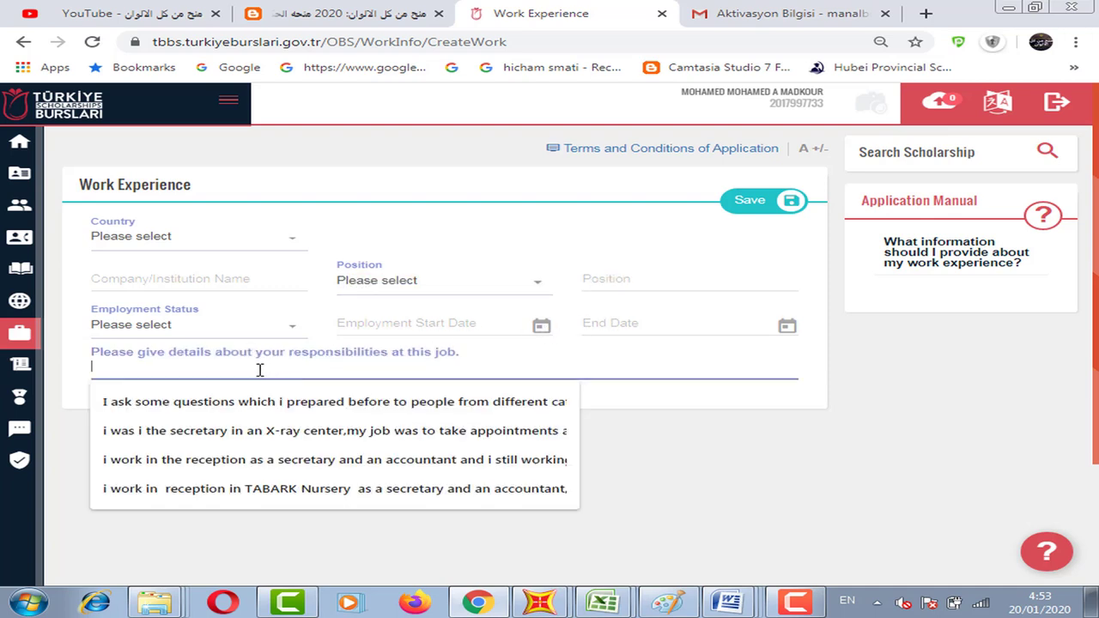
{"action": "left_click", "coordinate": [694, 449]}
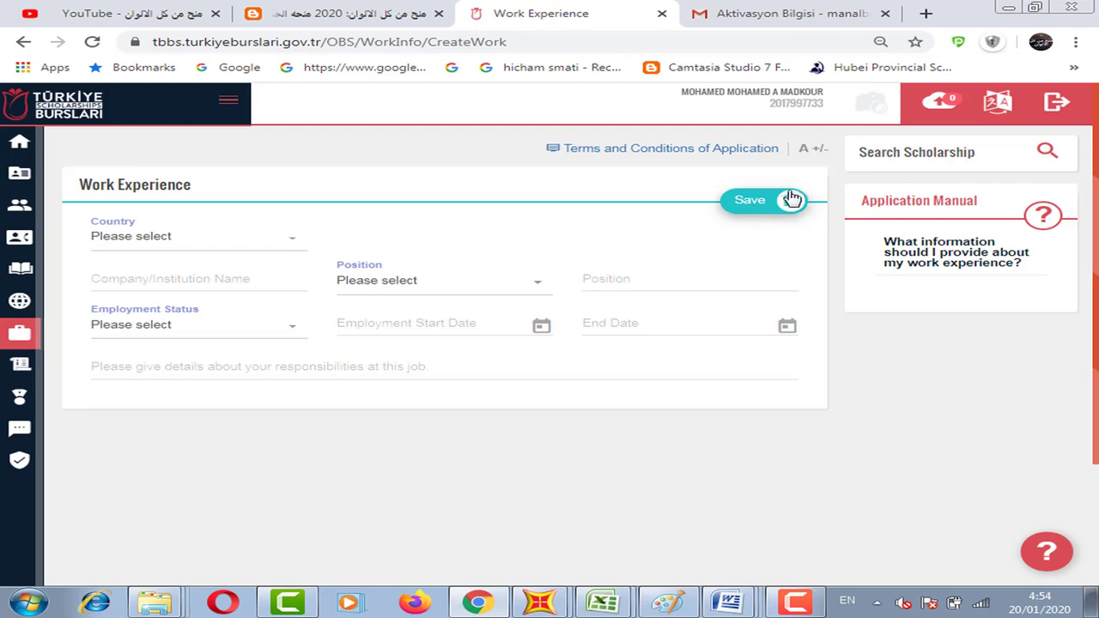
Try to save the empty work experience form and go back to the Work Experience overview with its CV upload.
{"action": "left_click", "coordinate": [762, 204]}
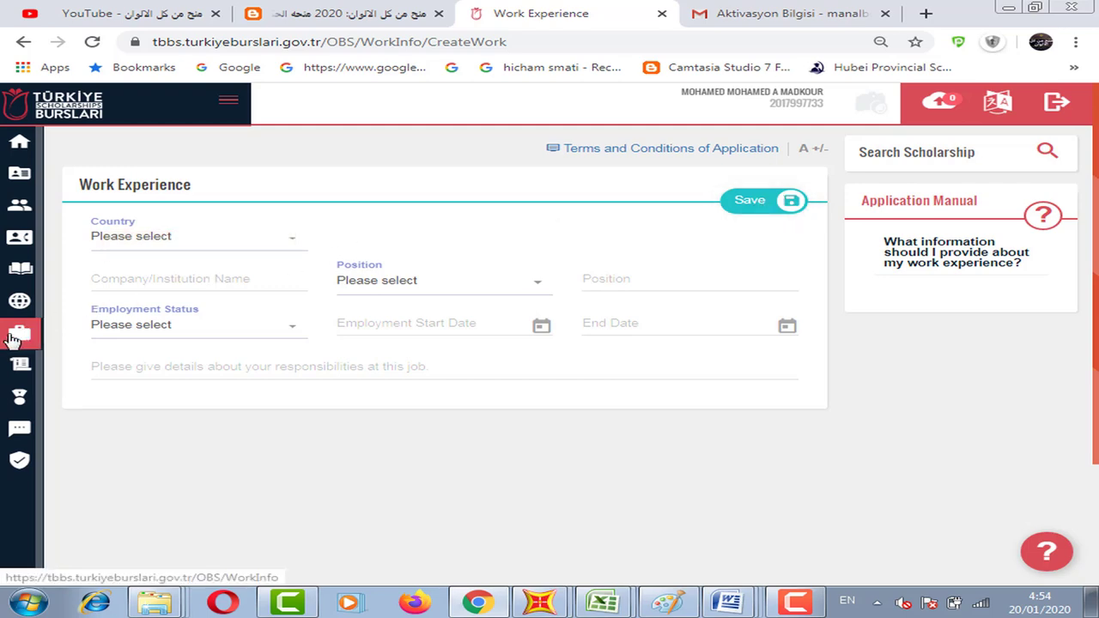
{"action": "left_click", "coordinate": [17, 337]}
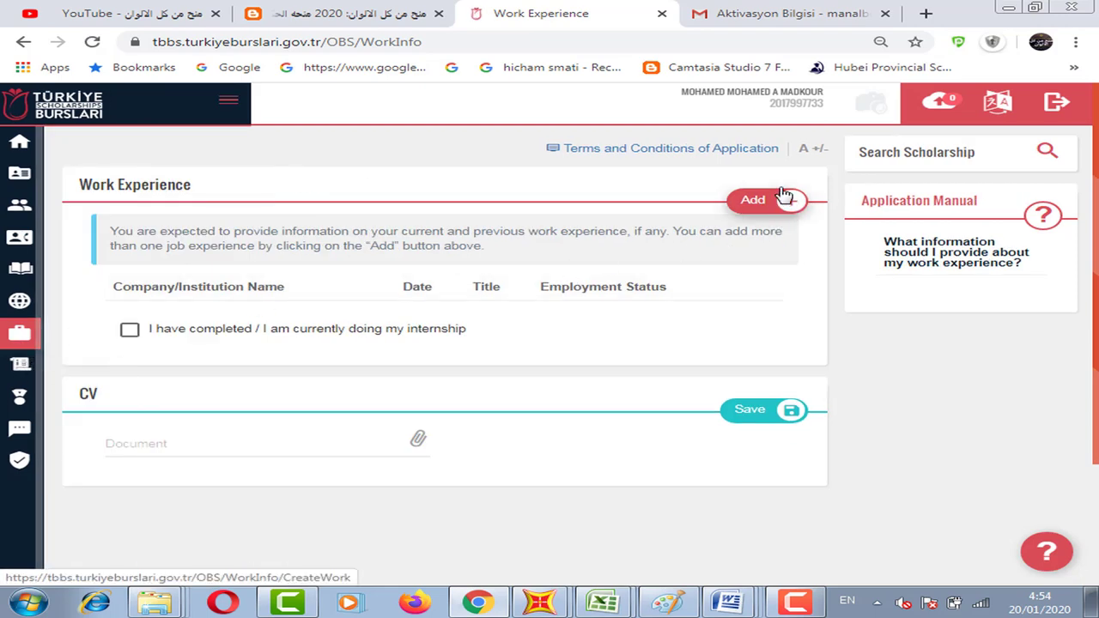
{"action": "mouse_move", "coordinate": [160, 449]}
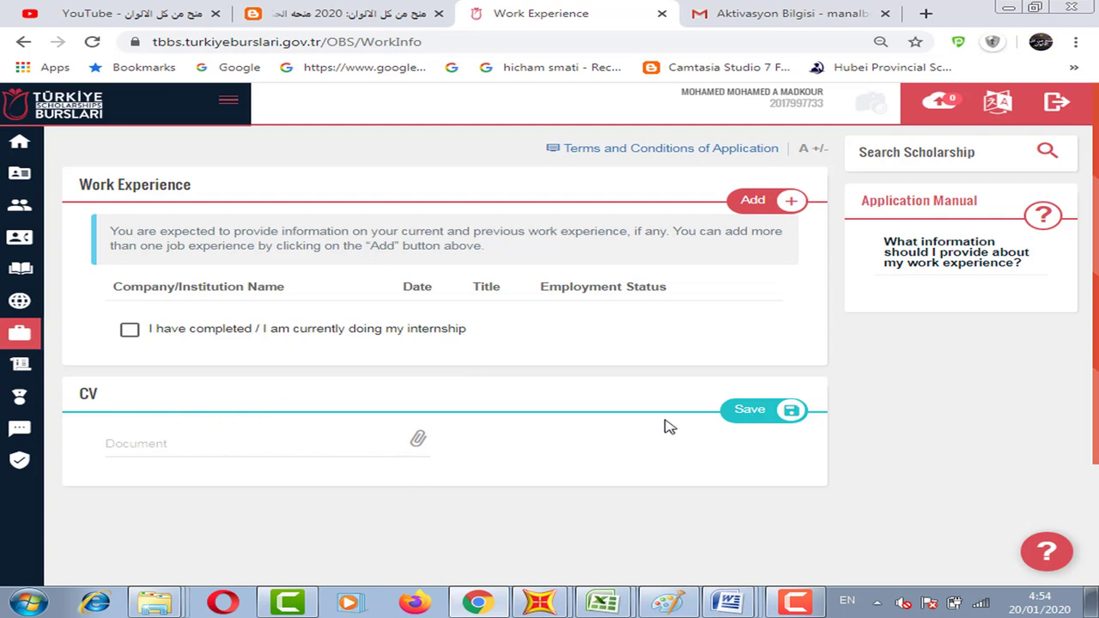
Open a new Academic Qualification entry, set Exam Name to GRE (Quantitative Reasoning) and look through the Grade options.
{"action": "left_click", "coordinate": [21, 369]}
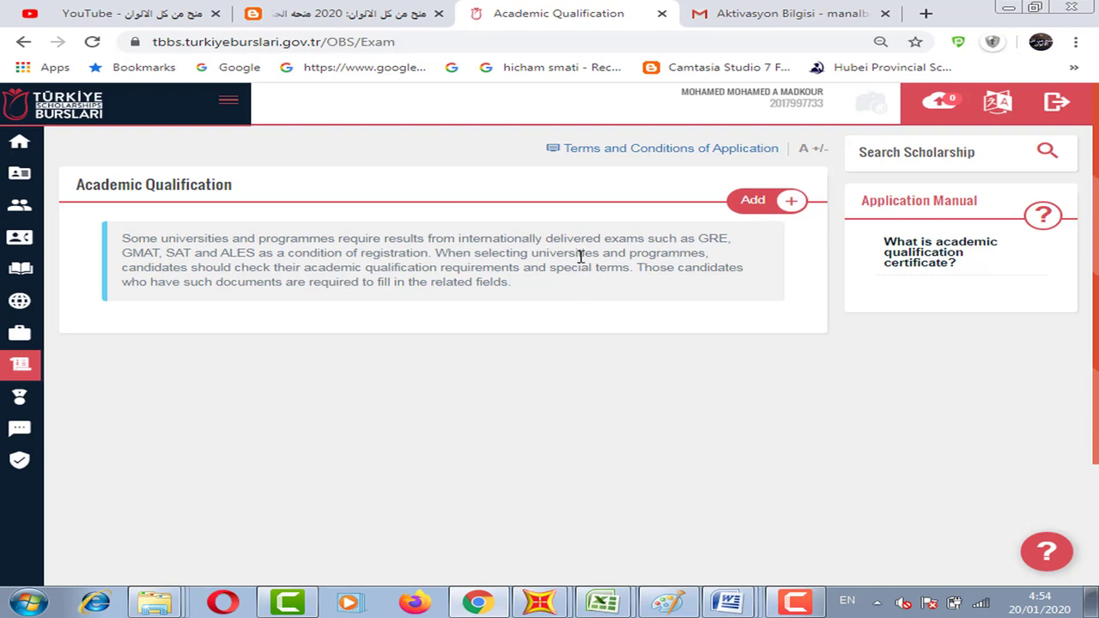
{"action": "left_click", "coordinate": [753, 206]}
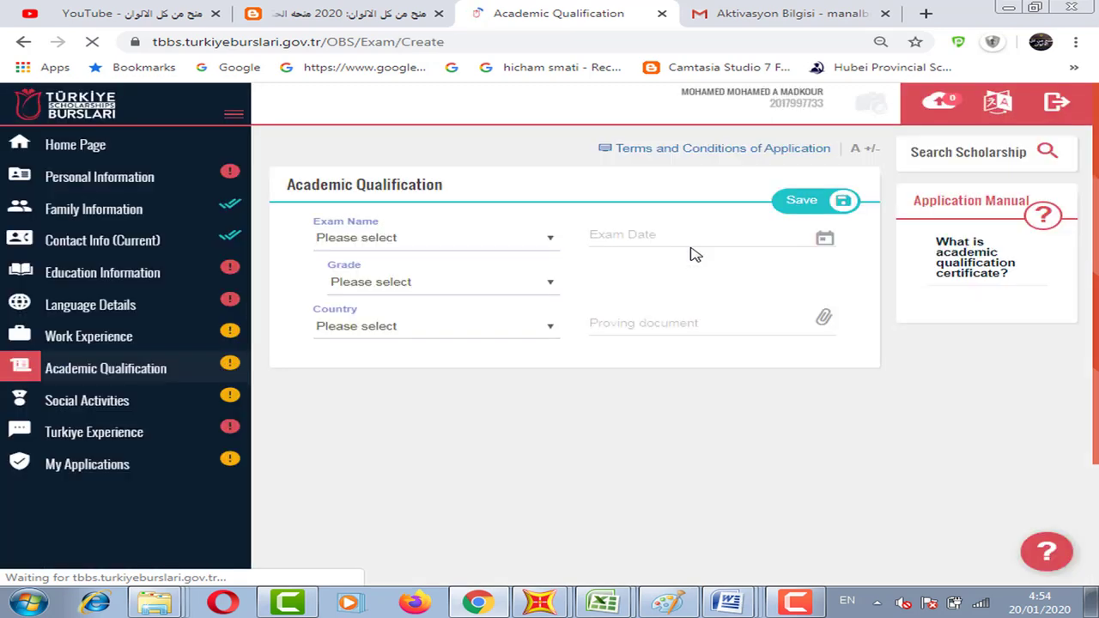
{"action": "left_click", "coordinate": [329, 246]}
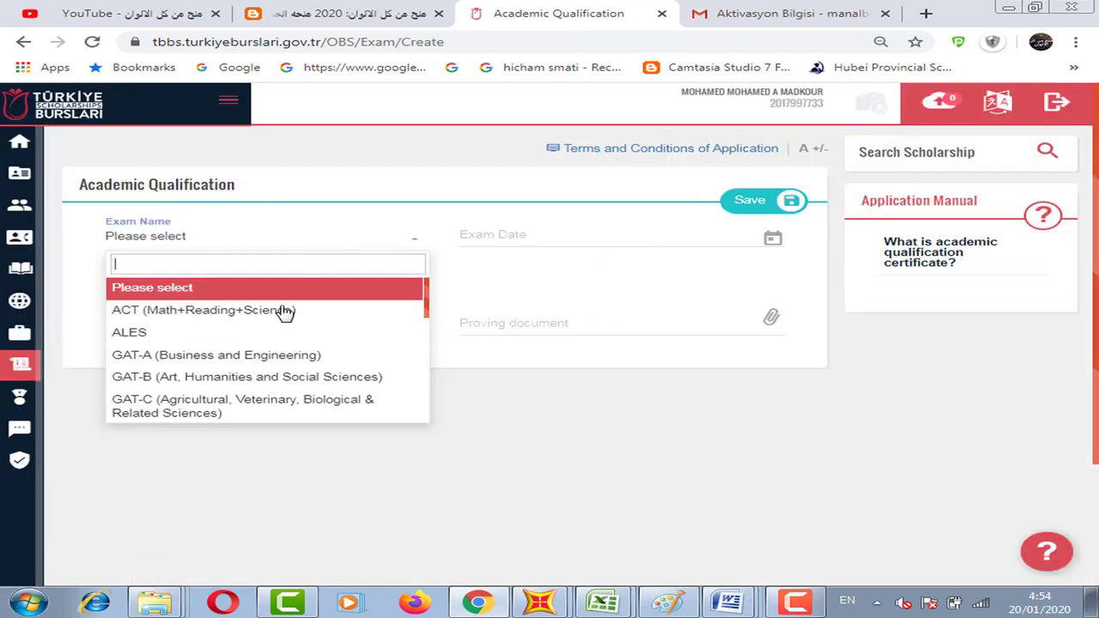
{"action": "scroll", "coordinate": [258, 333], "scroll_direction": "down", "scroll_amount": 5}
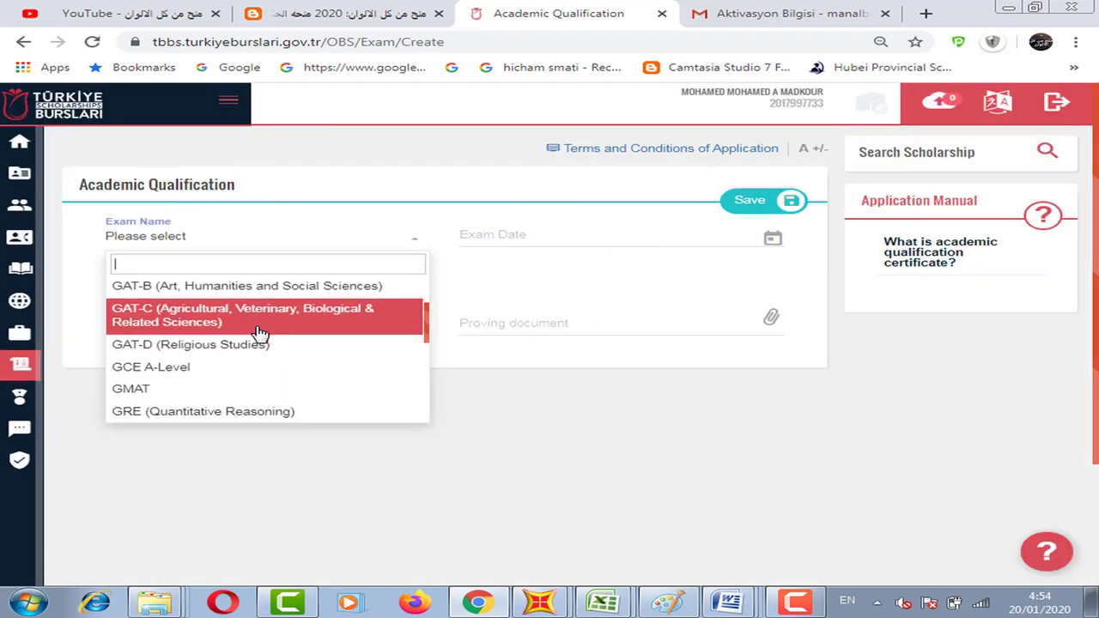
{"action": "scroll", "coordinate": [224, 311], "scroll_direction": "up", "scroll_amount": 2}
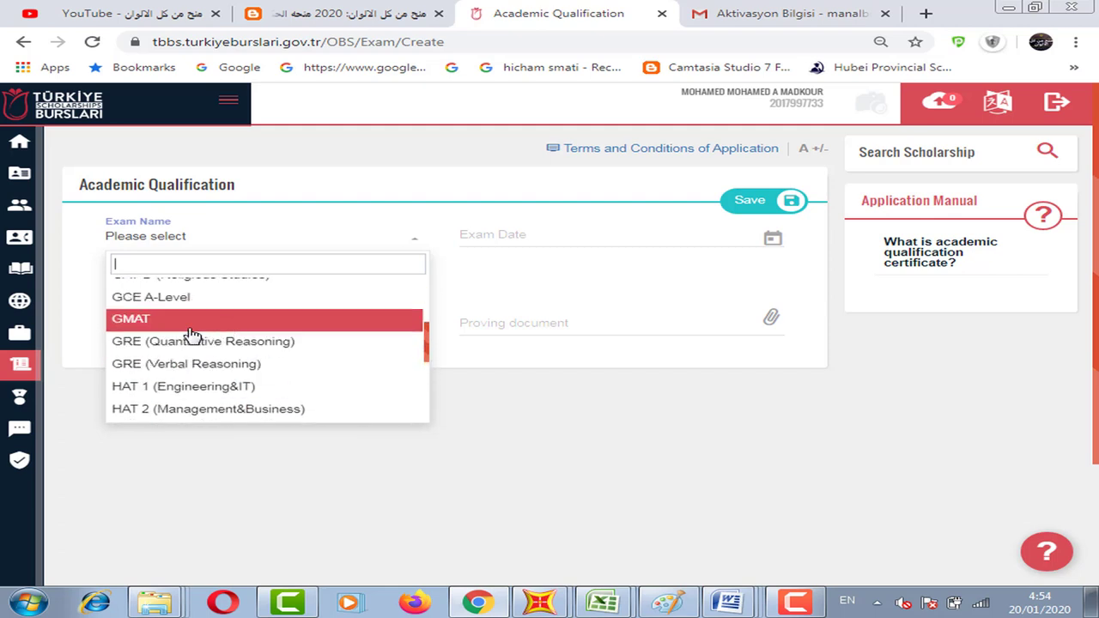
{"action": "left_click", "coordinate": [249, 340]}
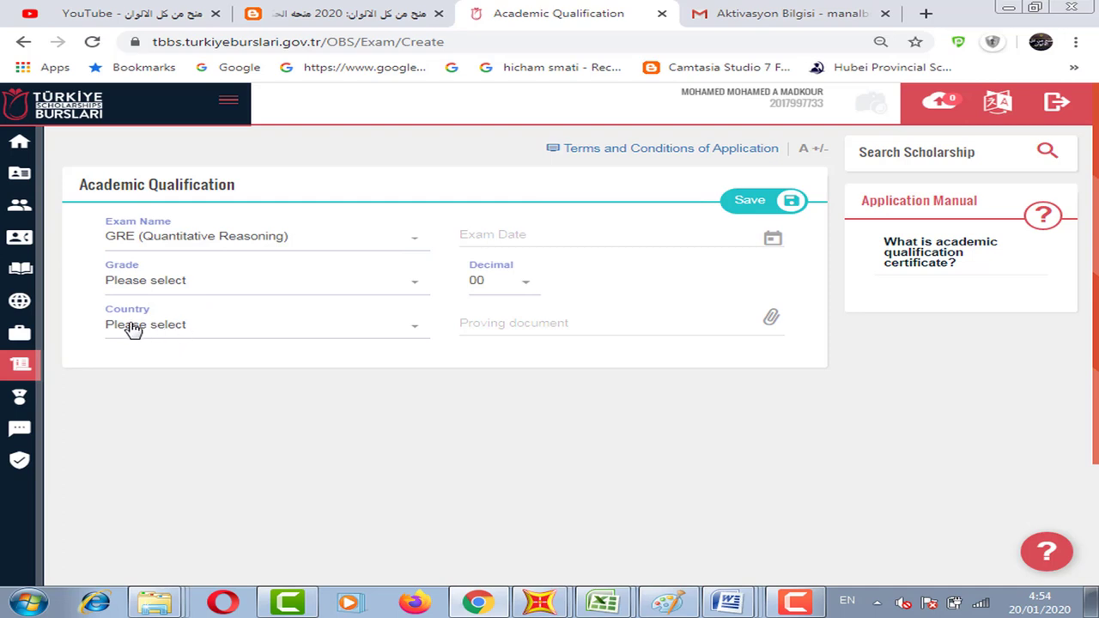
{"action": "left_click", "coordinate": [168, 282]}
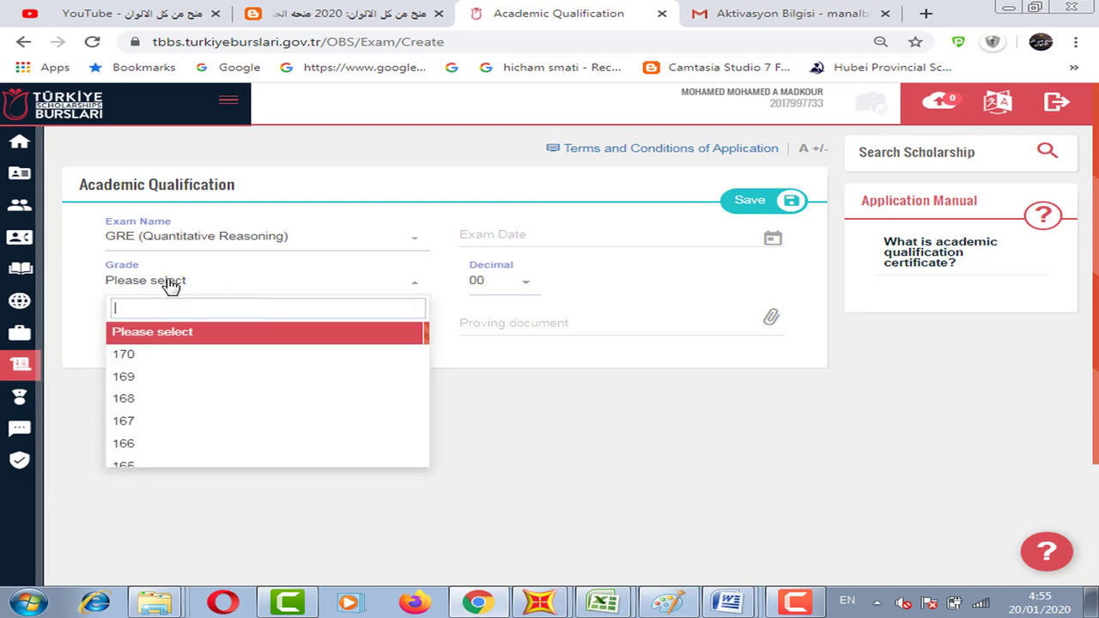
{"action": "left_click", "coordinate": [574, 416]}
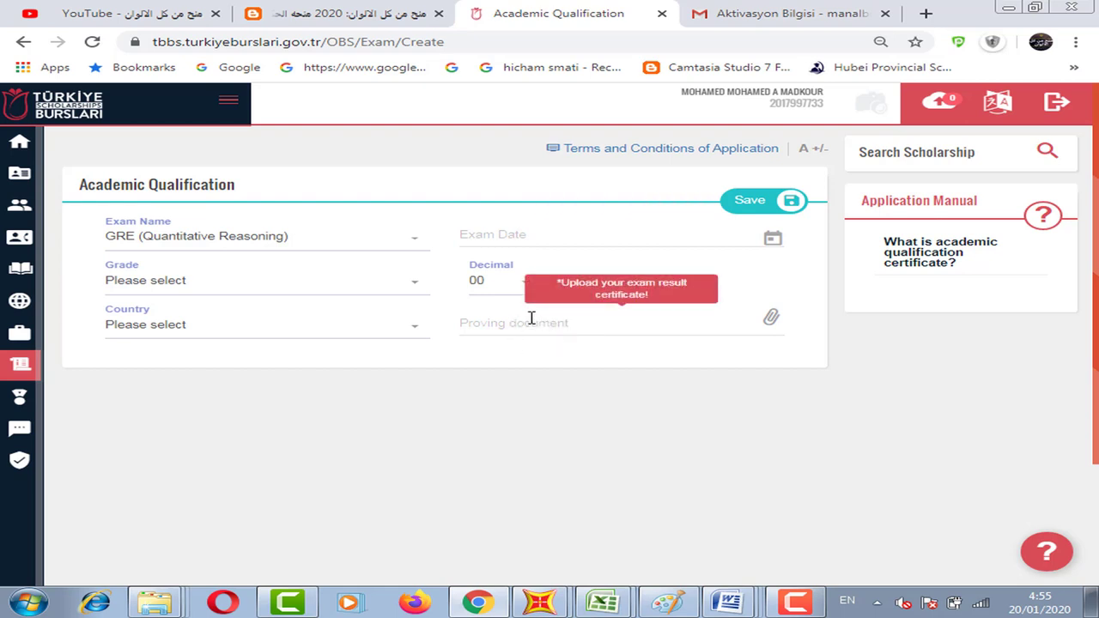
Open the Social Activities section, examine the fields of a new certificate entry and return to the overview without adding one.
{"action": "left_click", "coordinate": [21, 400]}
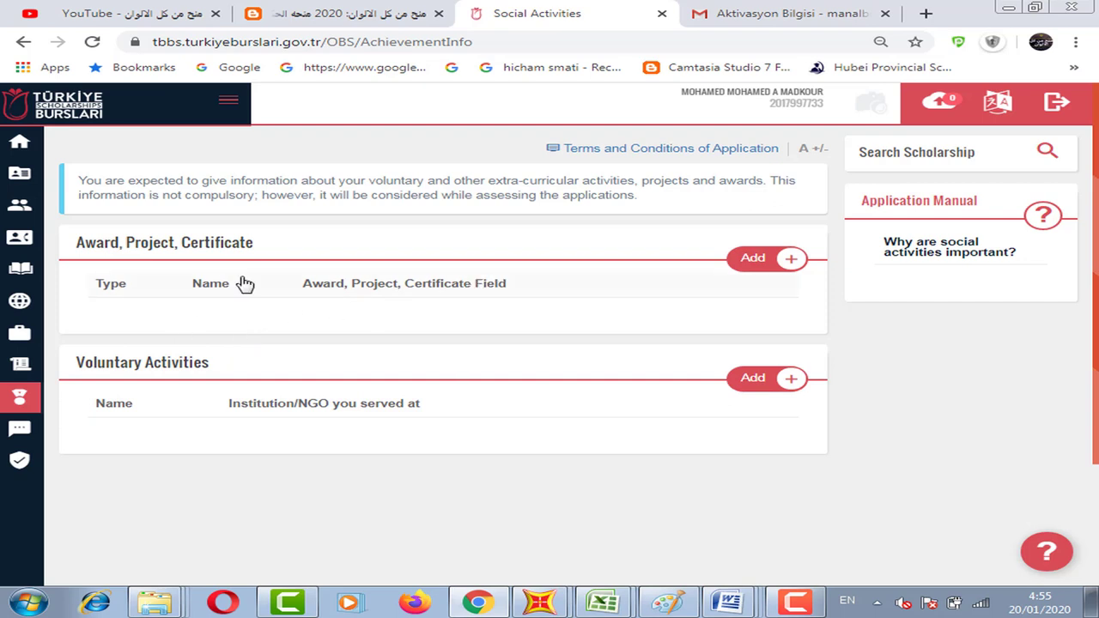
{"action": "left_click", "coordinate": [767, 266]}
{"action": "mouse_move", "coordinate": [763, 263]}
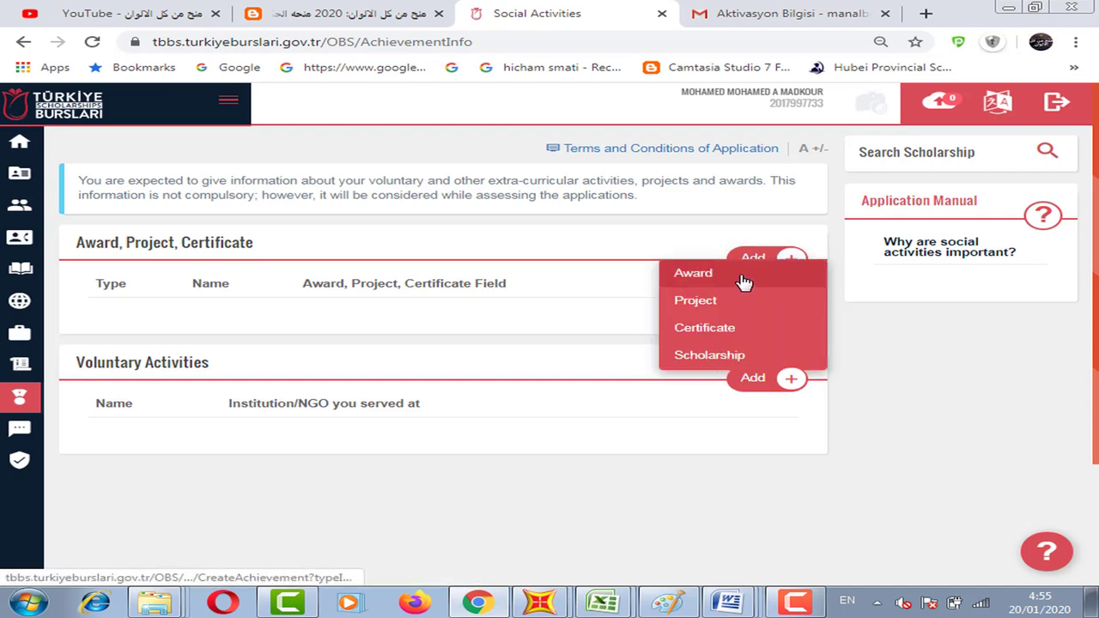
{"action": "left_click", "coordinate": [707, 327]}
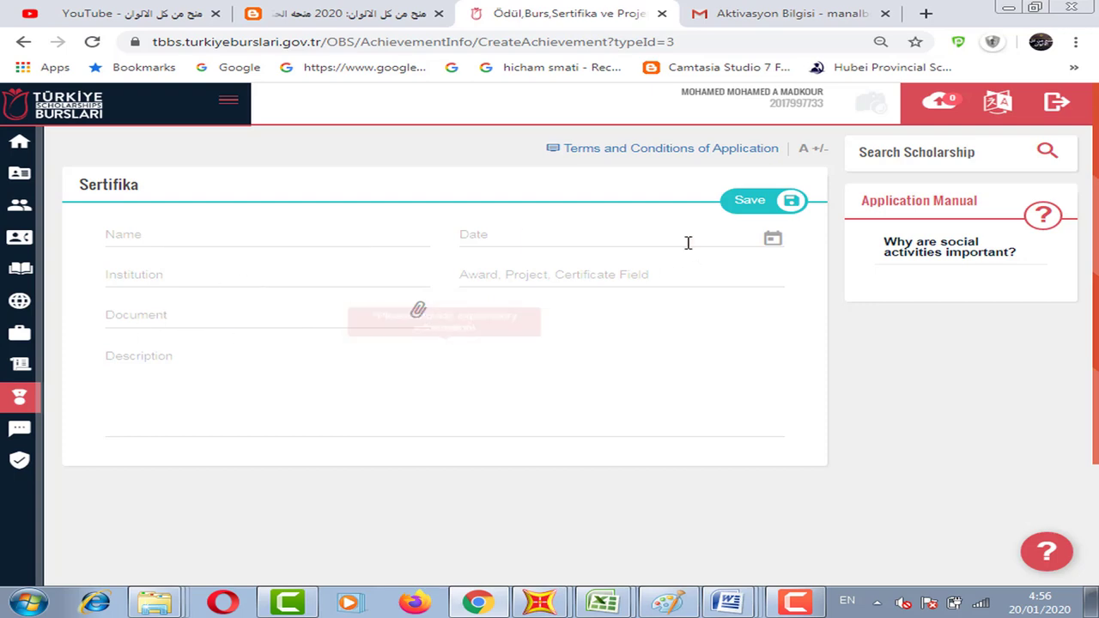
{"action": "left_click", "coordinate": [747, 201]}
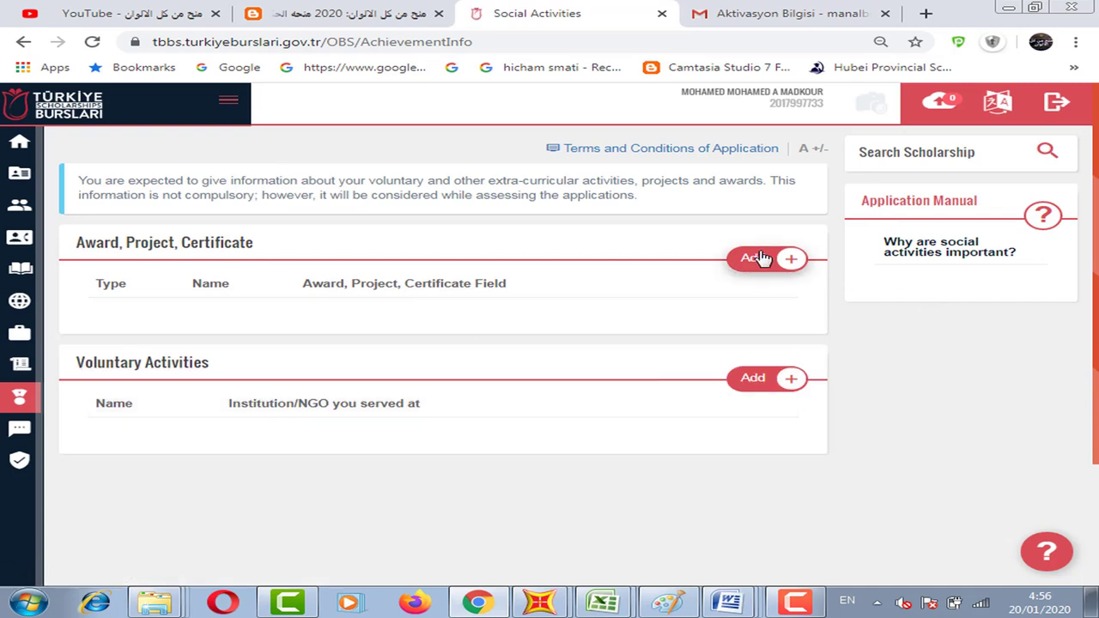
Review the entry types available under Award, Project, Certificate and look at the Voluntary Activities section.
{"action": "left_click", "coordinate": [757, 257]}
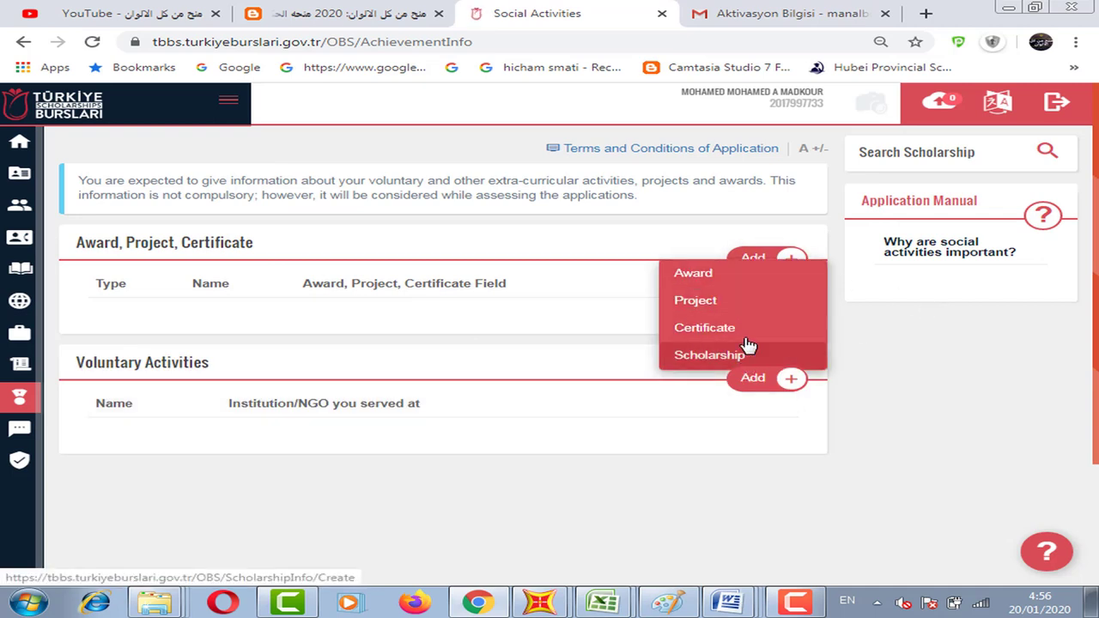
{"action": "left_click", "coordinate": [937, 371]}
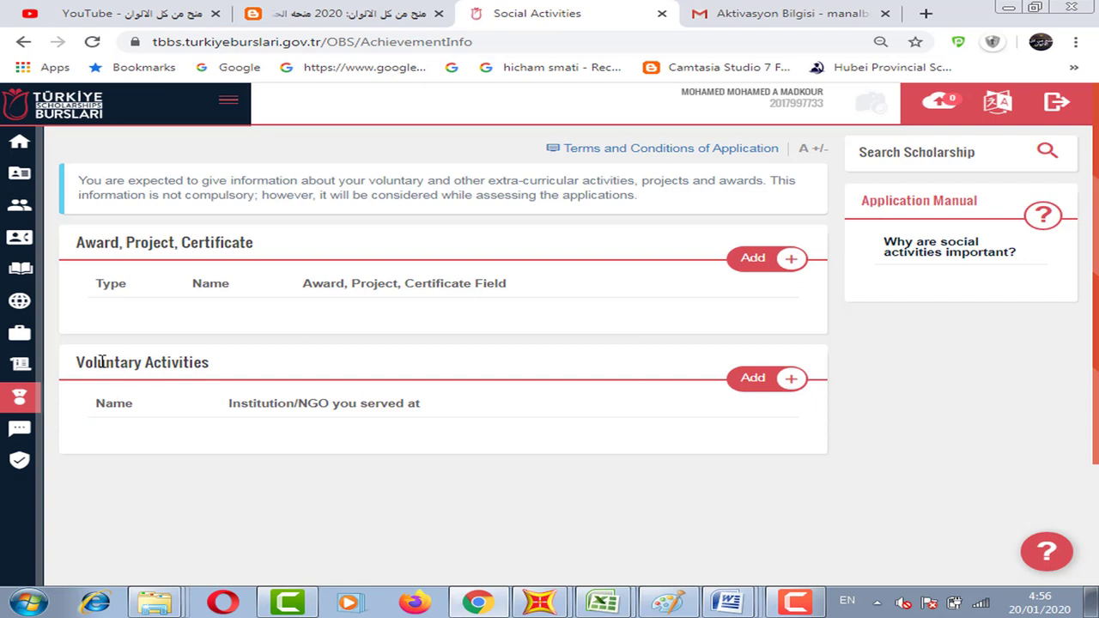
{"action": "left_click_drag", "start_coordinate": [81, 363], "coordinate": [208, 361]}
{"action": "left_click", "coordinate": [226, 366]}
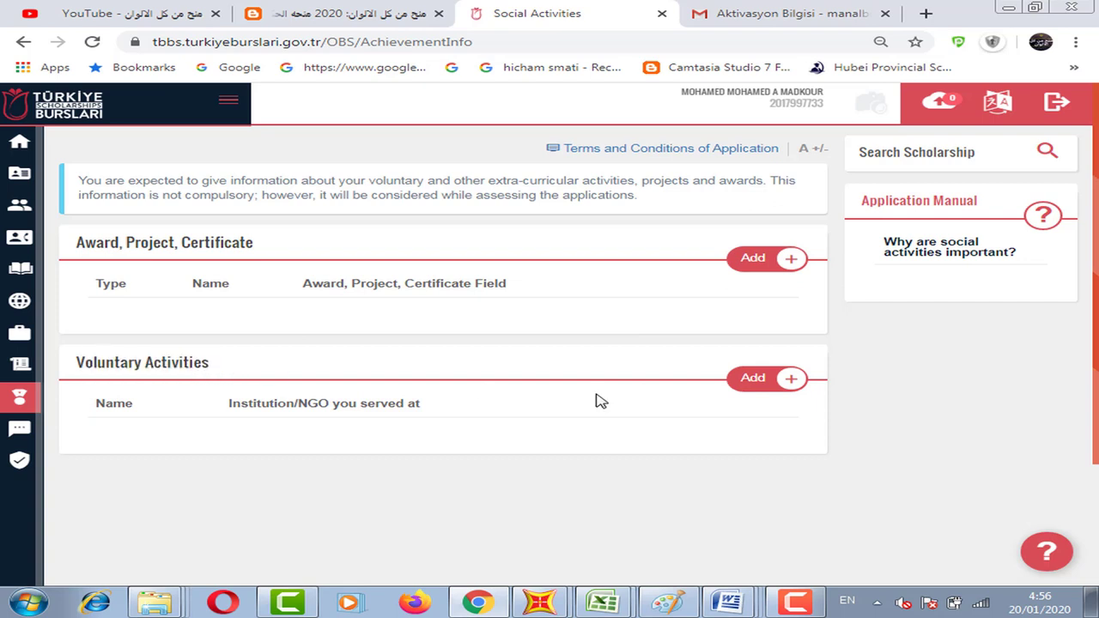
Open the Turkiye Experience section for editing and examine its questions, including the options for how the scholarship was learned about.
{"action": "left_click", "coordinate": [22, 429]}
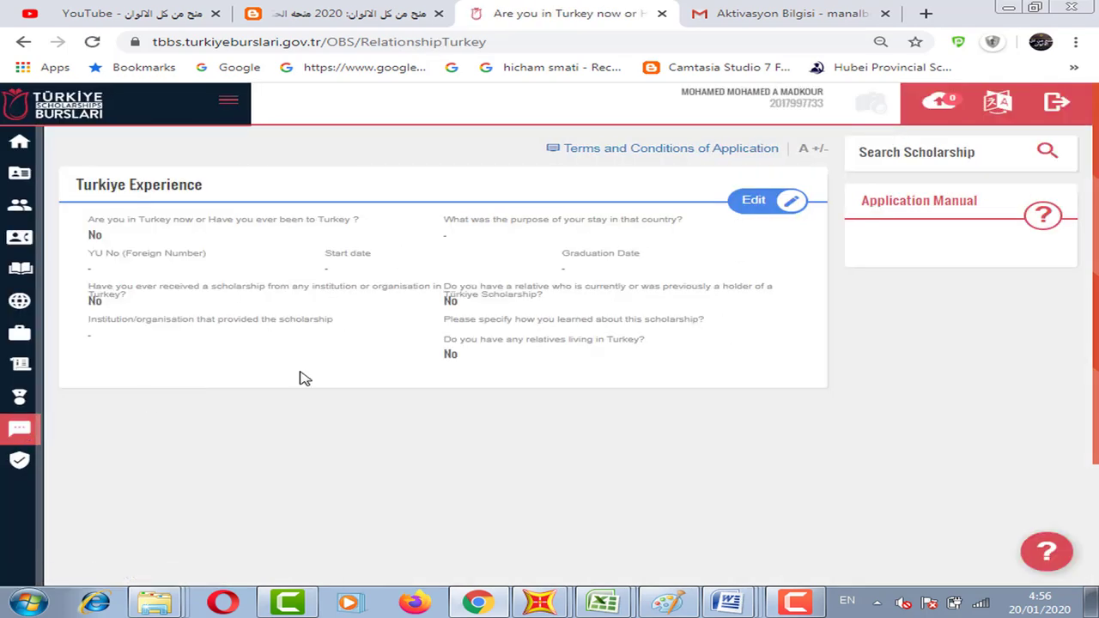
{"action": "left_click", "coordinate": [768, 204]}
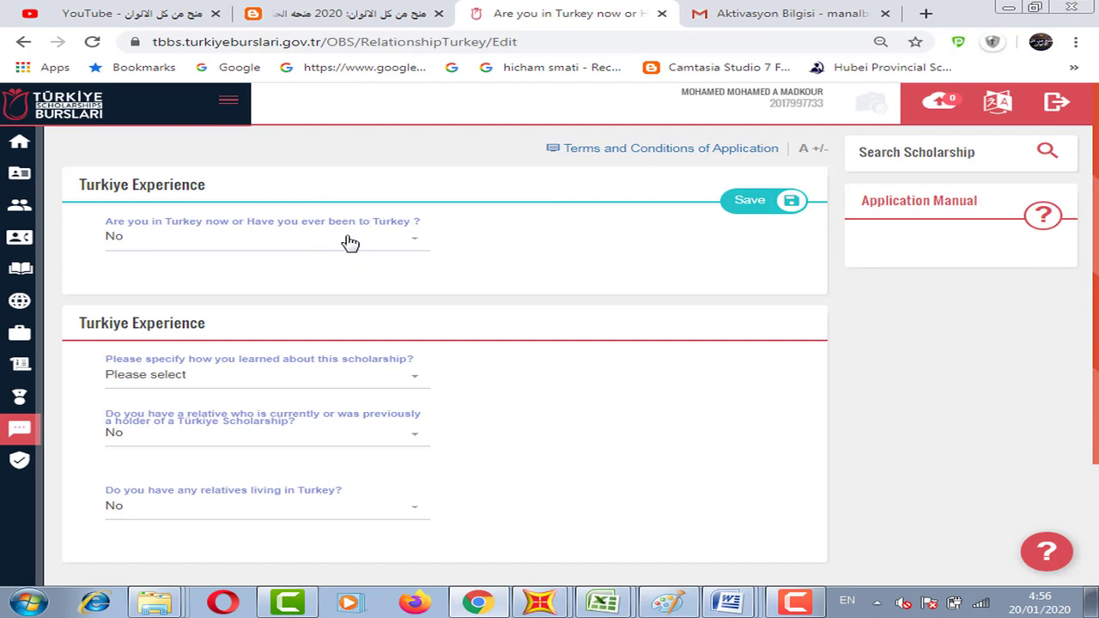
{"action": "scroll", "coordinate": [275, 309], "scroll_direction": "down", "scroll_amount": 2}
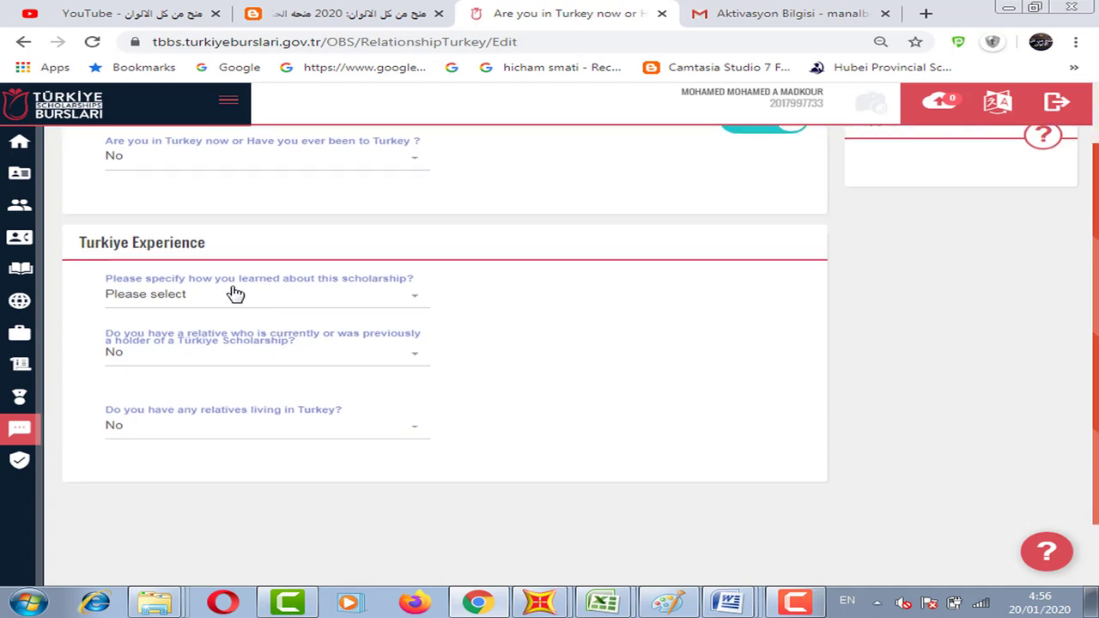
{"action": "left_click", "coordinate": [237, 294]}
{"action": "scroll", "coordinate": [255, 389], "scroll_direction": "down", "scroll_amount": 3}
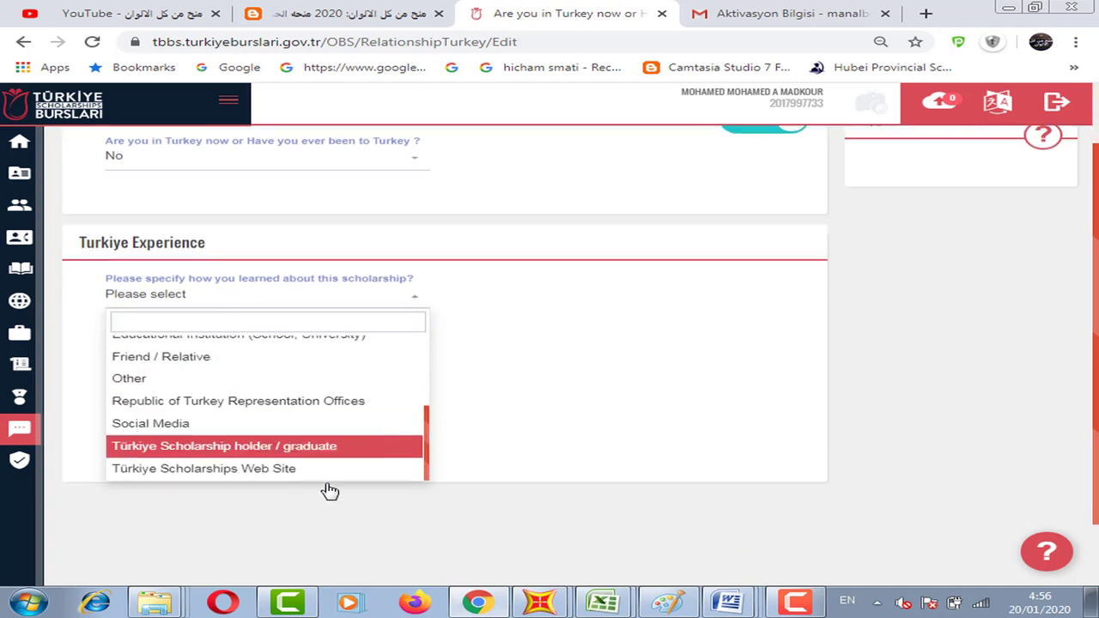
{"action": "left_click", "coordinate": [311, 520]}
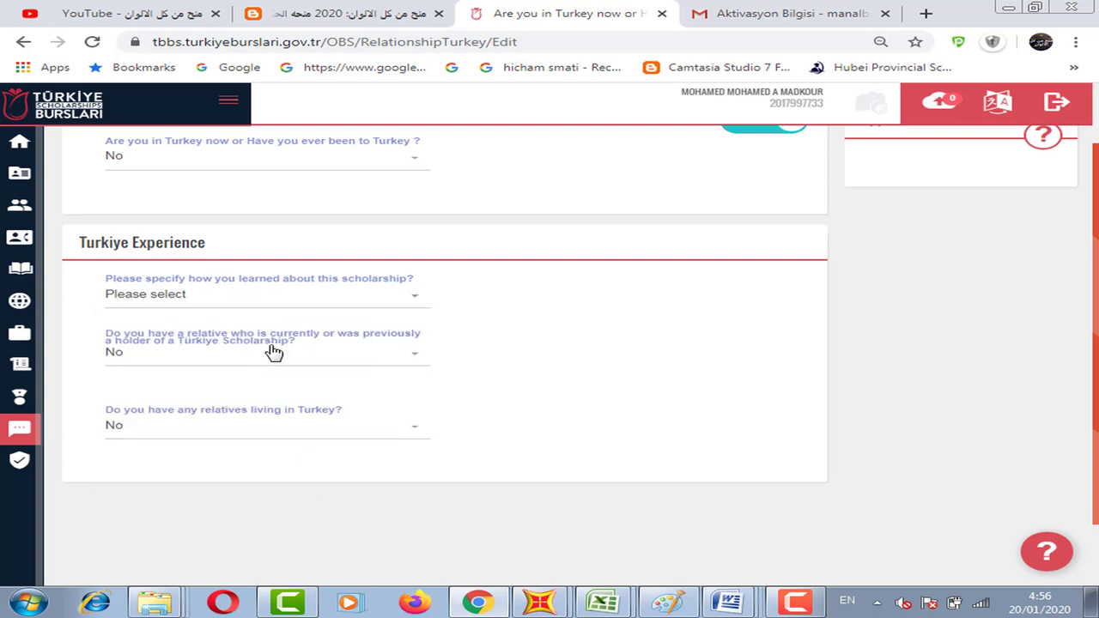
{"action": "left_click", "coordinate": [315, 352]}
{"action": "left_click", "coordinate": [231, 452]}
{"action": "scroll", "coordinate": [404, 296], "scroll_direction": "up", "scroll_amount": 1}
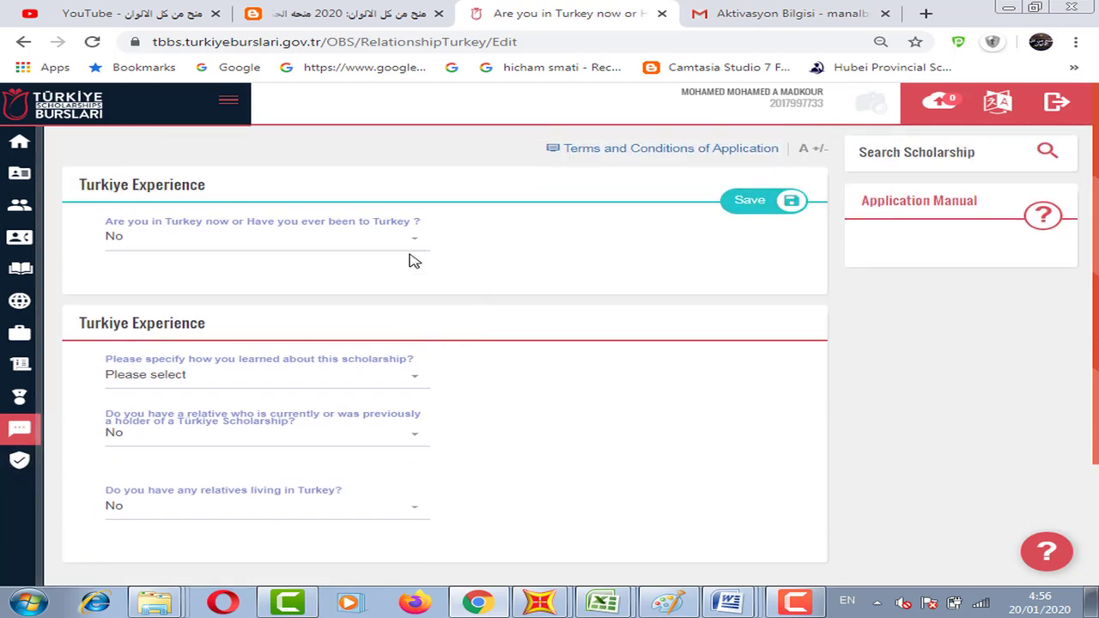